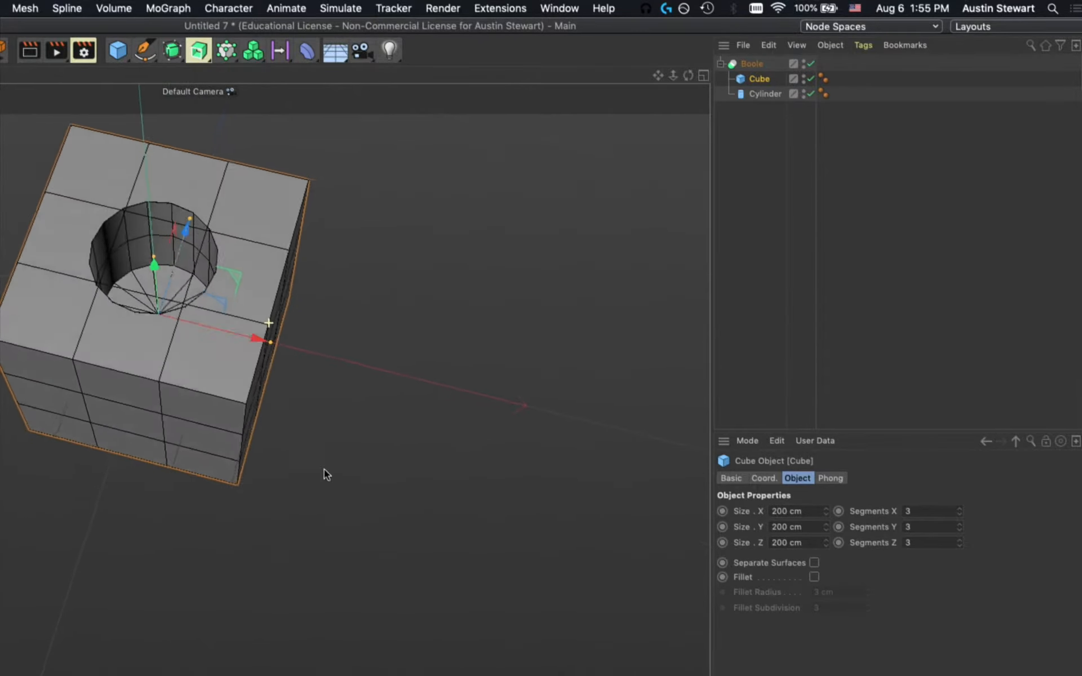
# Move the cylinder inside the Boole along the X axis until it cuts through the side of the cube.
pyautogui.click(763, 94)
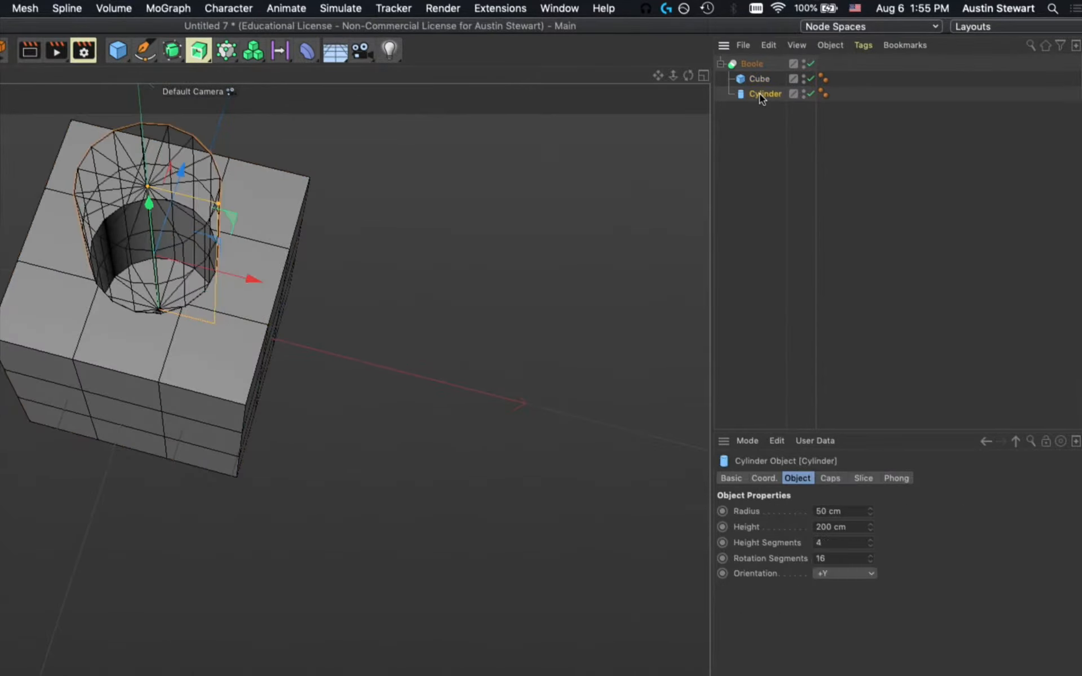
pyautogui.moveTo(251, 280); pyautogui.dragTo(347, 312)
pyautogui.keyDown('alt'); pyautogui.moveTo(246, 331); pyautogui.dragTo(0, 354); pyautogui.keyUp('alt')
pyautogui.keyDown('alt'); pyautogui.moveTo(67, 359); pyautogui.dragTo(163, 267); pyautogui.keyUp('alt')
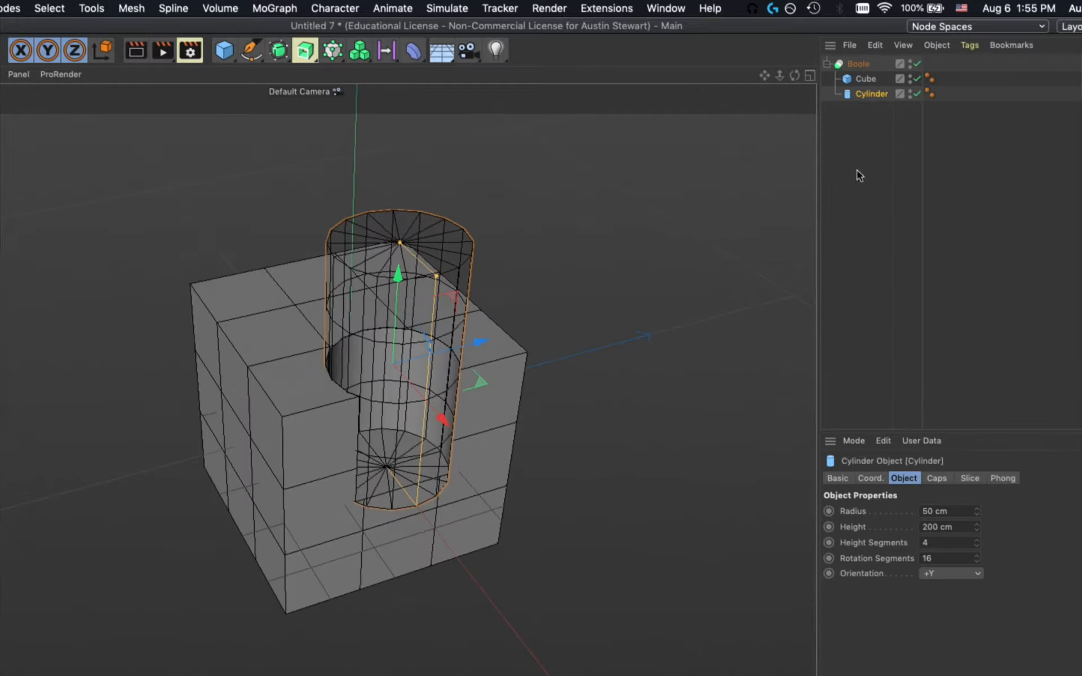
# Try the Boole with its Boolean Type set to A union B and to A intersect B.
pyautogui.click(862, 64)
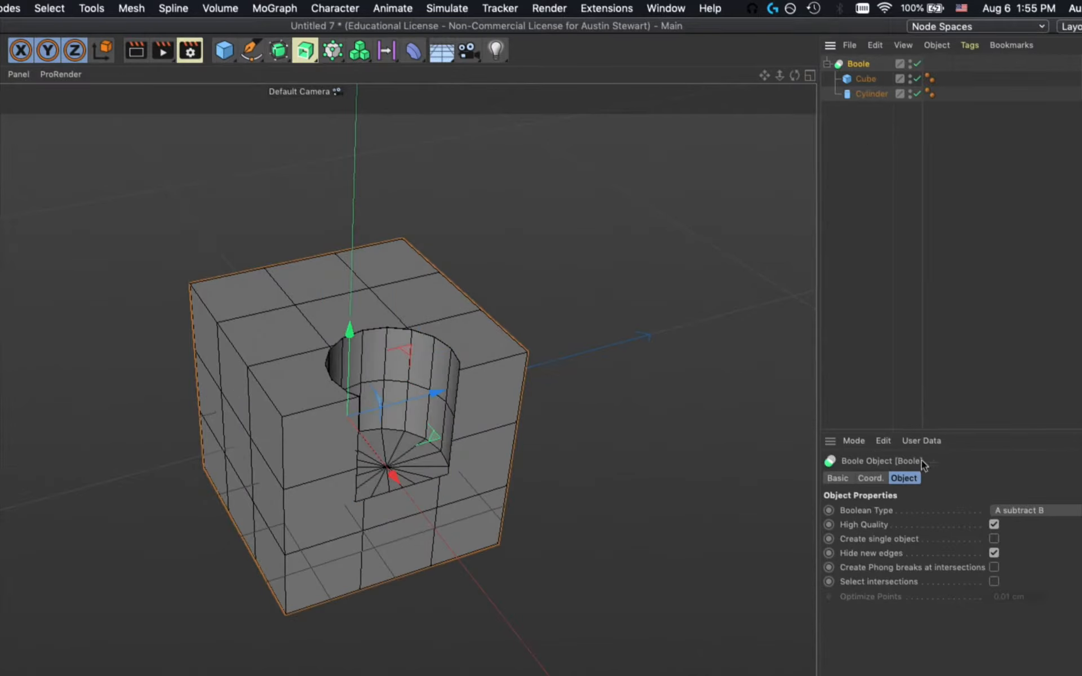
pyautogui.click(1021, 511)
pyautogui.click(1021, 519)
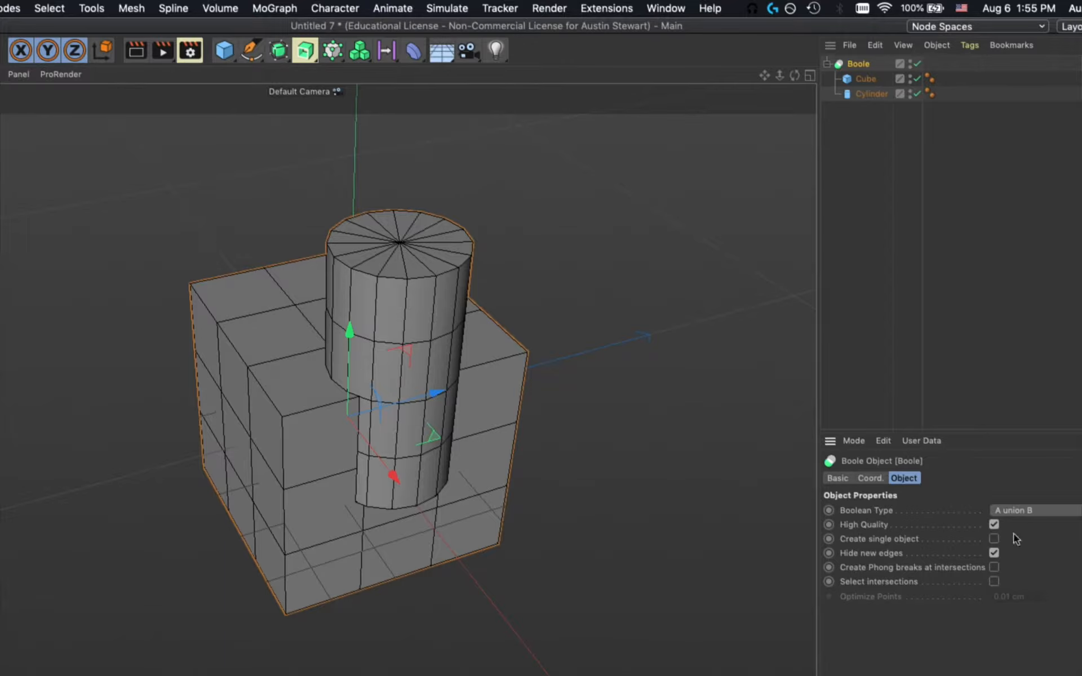
pyautogui.click(1033, 514)
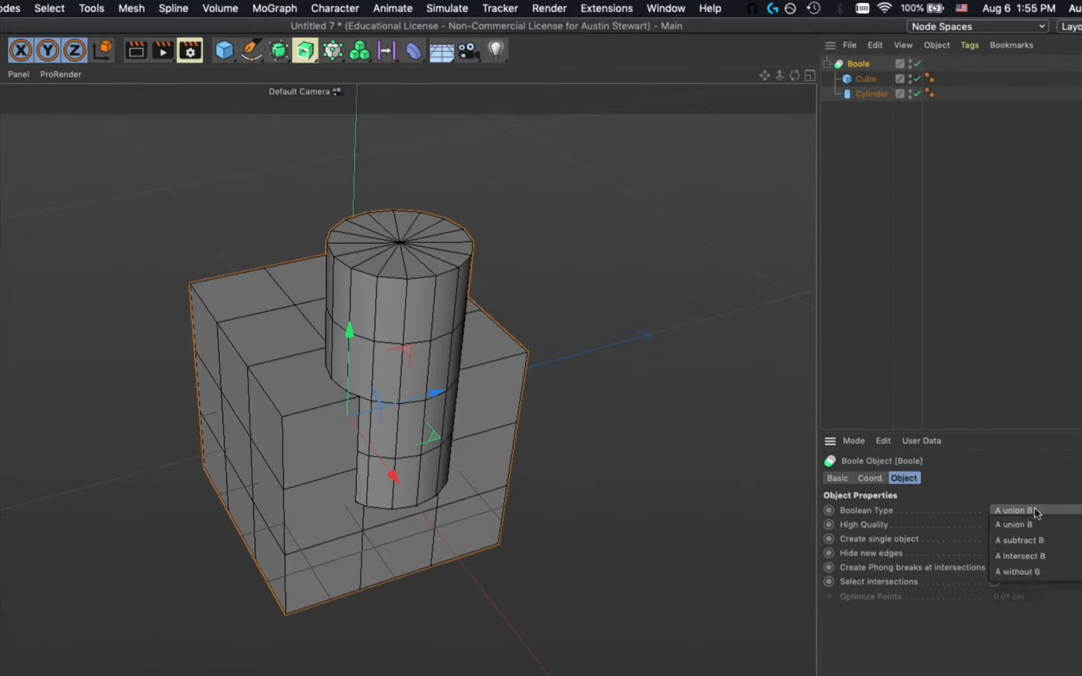
pyautogui.click(1027, 557)
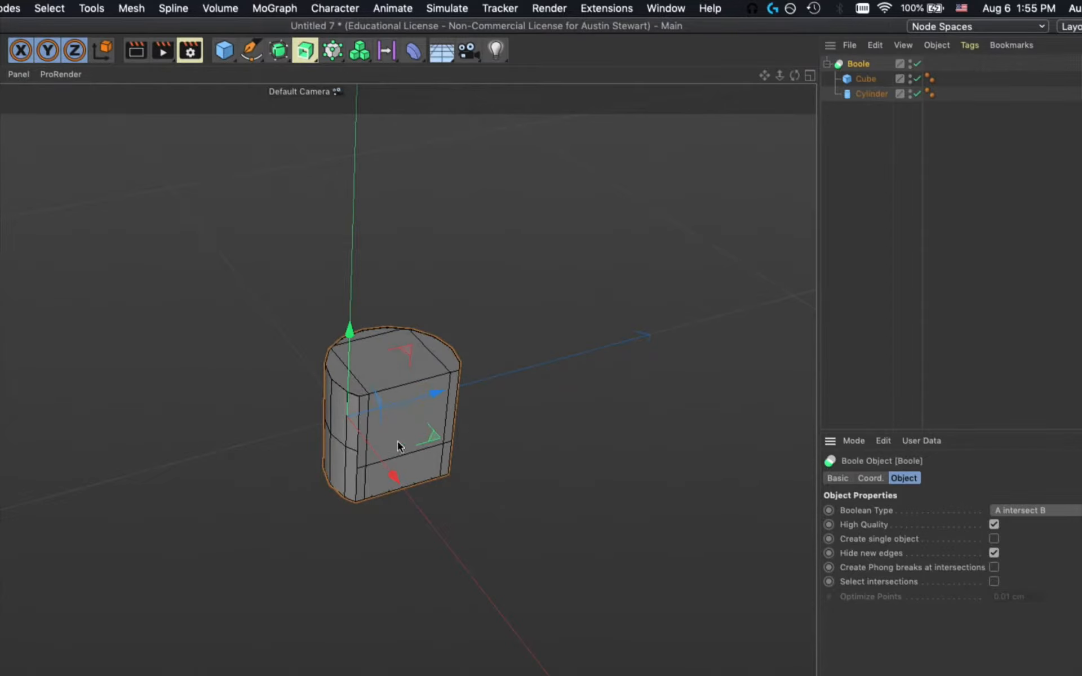
pyautogui.keyDown('alt'); pyautogui.moveTo(358, 428); pyautogui.dragTo(381, 392); pyautogui.keyUp('alt')
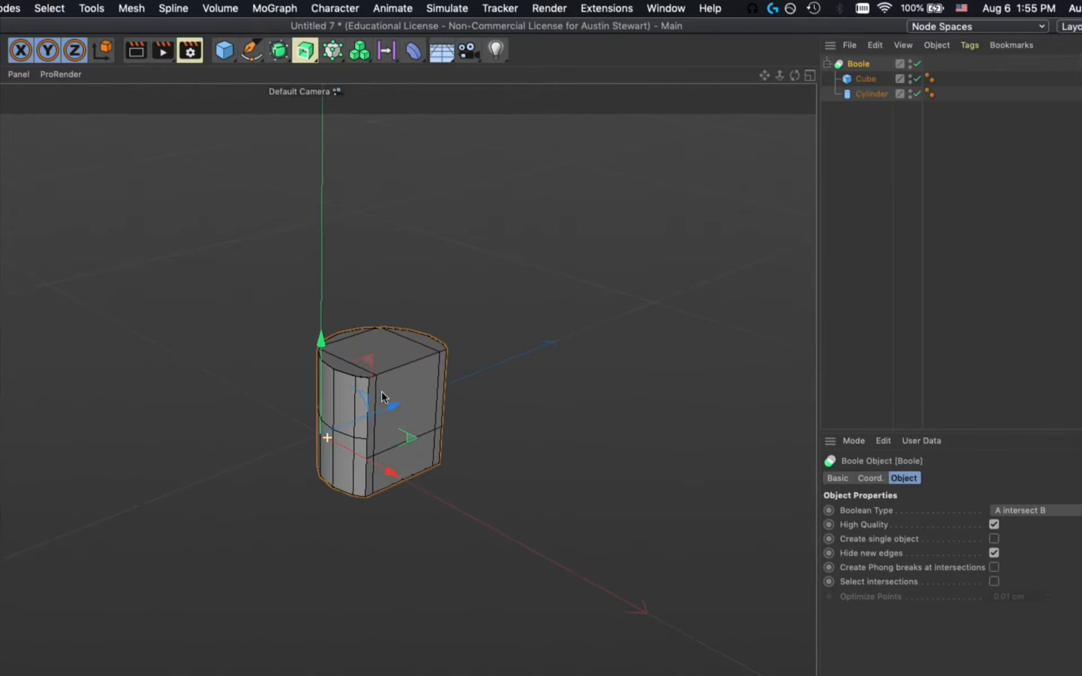
# Try A without B as the Boole's Boolean Type and return it to A subtract B.
pyautogui.click(1036, 510)
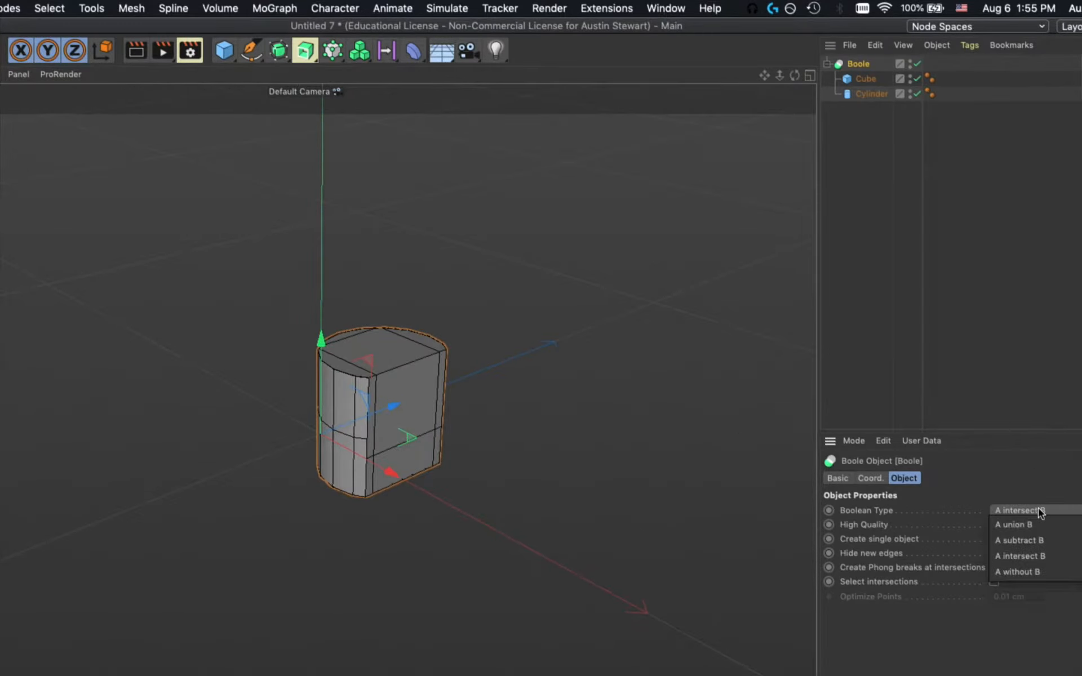
pyautogui.click(1039, 568)
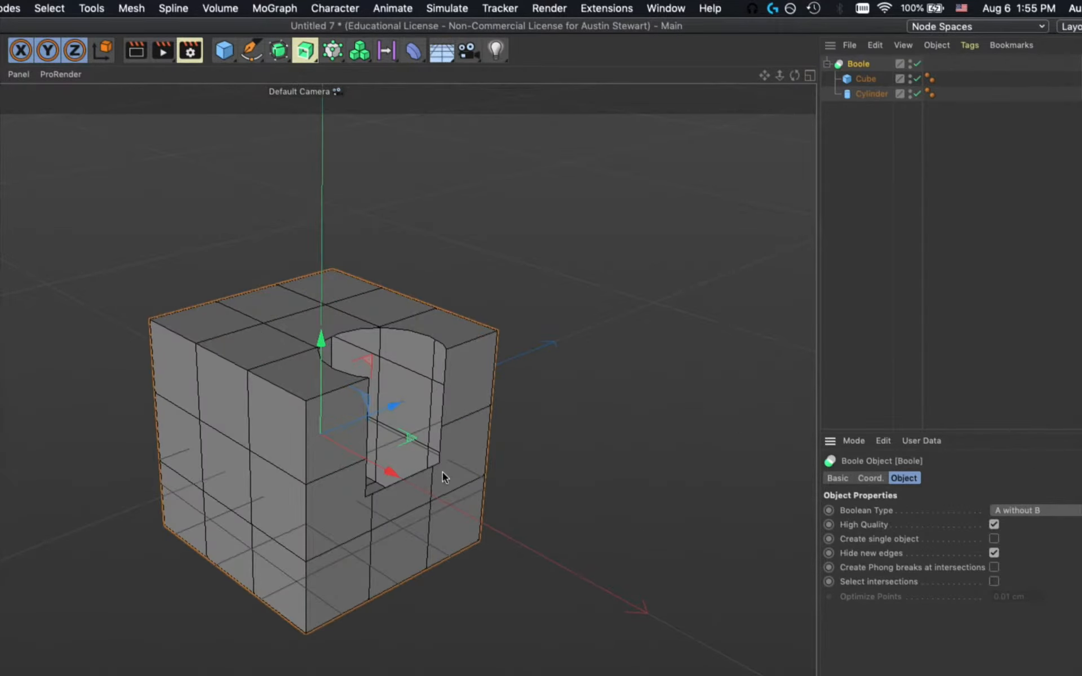
pyautogui.moveTo(440, 511)
pyautogui.keyDown('alt'); pyautogui.mouseDown()
pyautogui.moveTo(357, 502)
pyautogui.moveTo(376, 445)
pyautogui.moveTo(449, 447)
pyautogui.moveTo(441, 512)
pyautogui.moveTo(215, 492)
pyautogui.moveTo(260, 438)
pyautogui.moveTo(266, 461)
pyautogui.moveTo(217, 511)
pyautogui.moveTo(288, 585)
pyautogui.moveTo(362, 586)
pyautogui.moveTo(405, 536)
pyautogui.moveTo(465, 540)
pyautogui.moveTo(448, 568)
pyautogui.moveTo(387, 520)
pyautogui.moveTo(438, 498)
pyautogui.moveTo(290, 498)
pyautogui.moveTo(238, 539)
pyautogui.moveTo(253, 507)
pyautogui.moveTo(322, 445)
pyautogui.moveTo(389, 547)
pyautogui.moveTo(370, 572)
pyautogui.moveTo(371, 596)
pyautogui.moveTo(432, 571)
pyautogui.moveTo(443, 527)
pyautogui.mouseUp(); pyautogui.keyUp('alt')
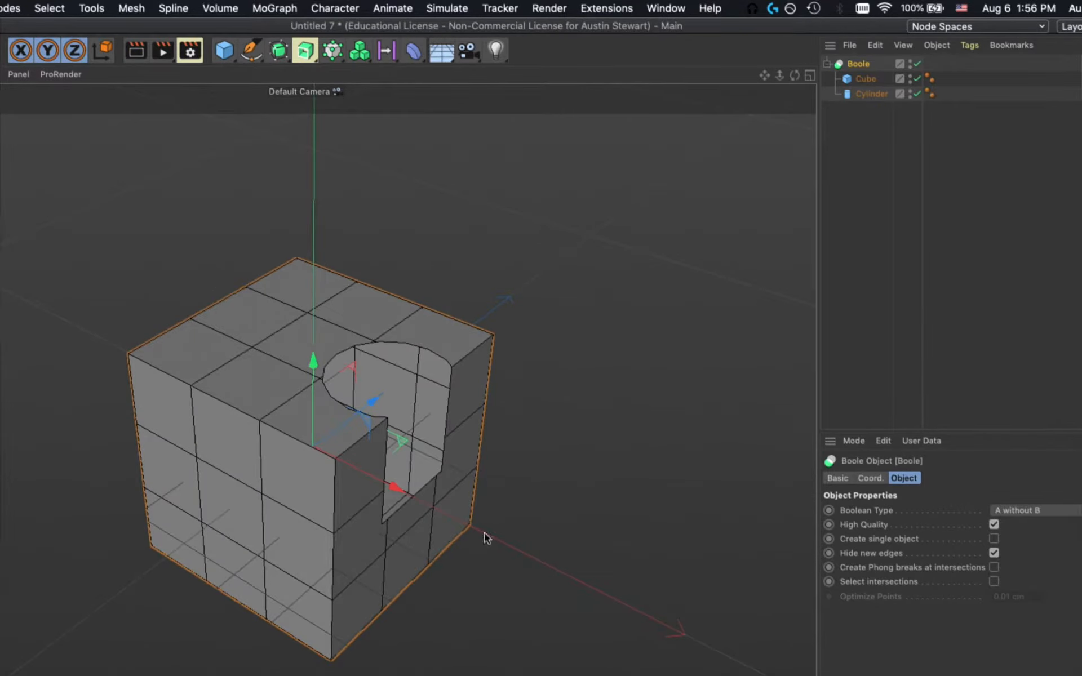
pyautogui.click(1070, 512)
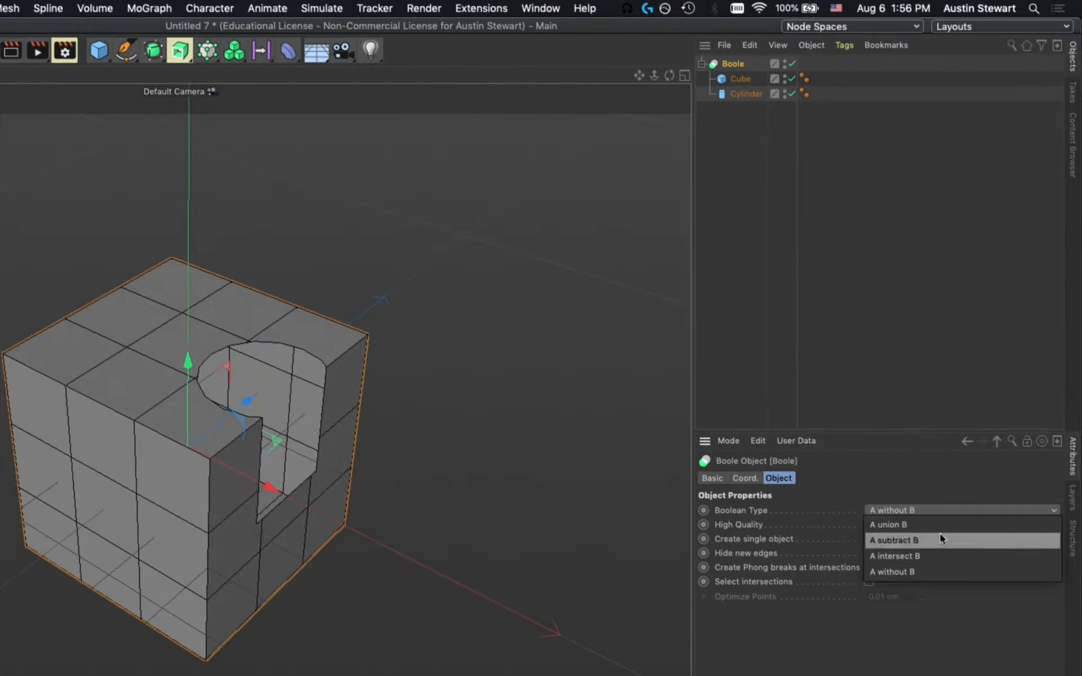
pyautogui.click(940, 539)
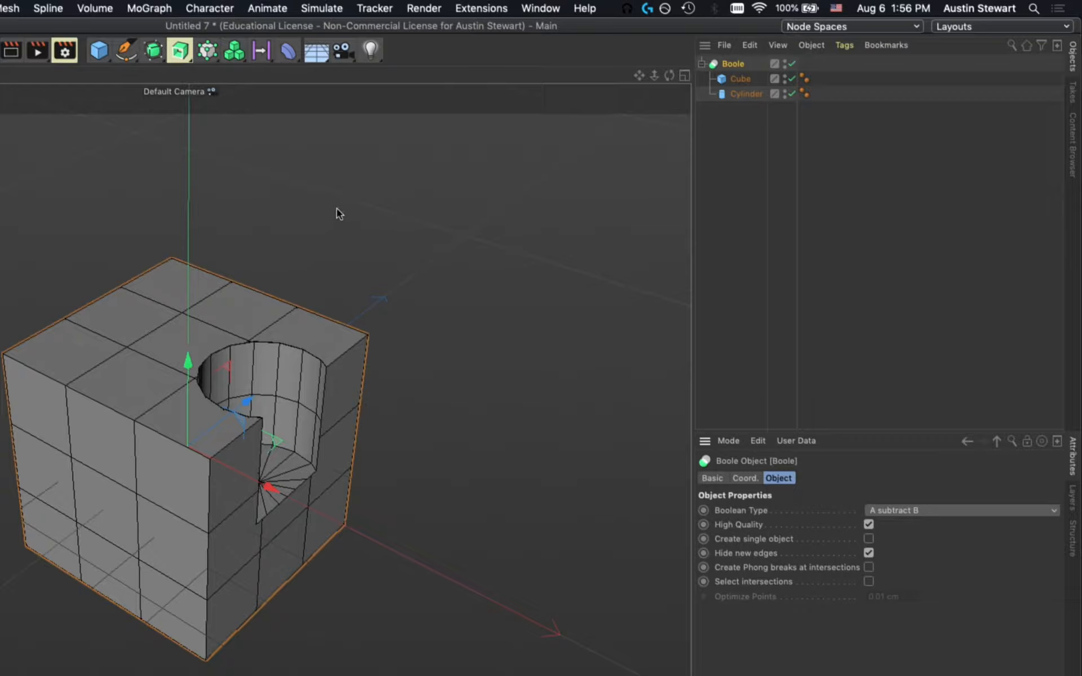
# Switch to the web browser to view the Futurama Planet Express tower reference image.
pyautogui.press('super+Tab')
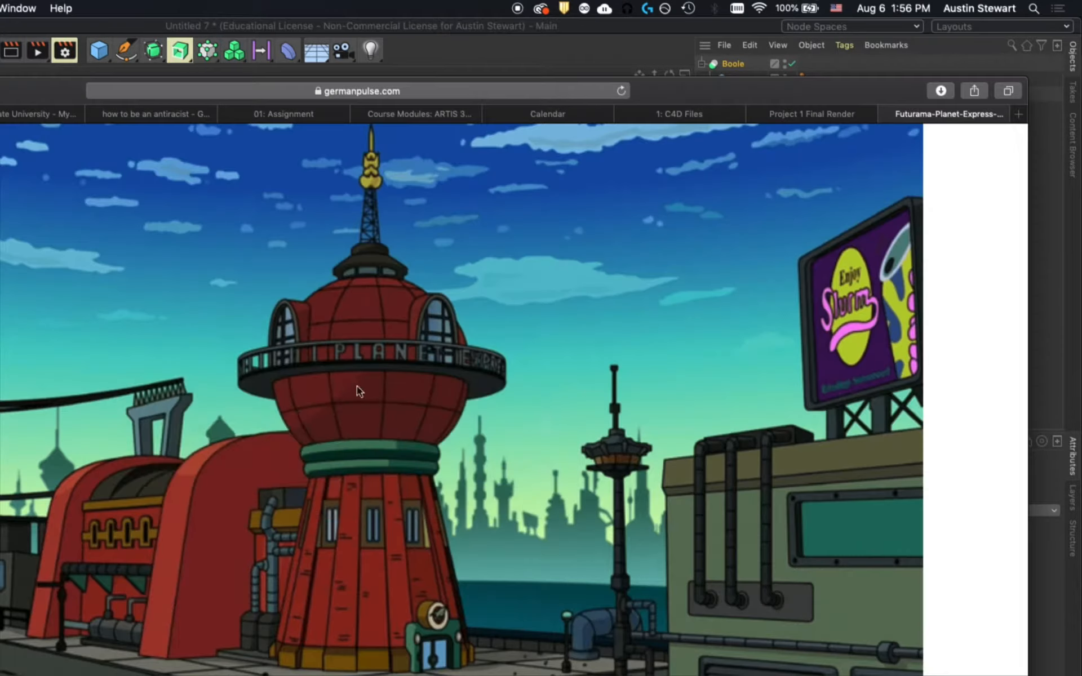
pyautogui.click(517, 8)
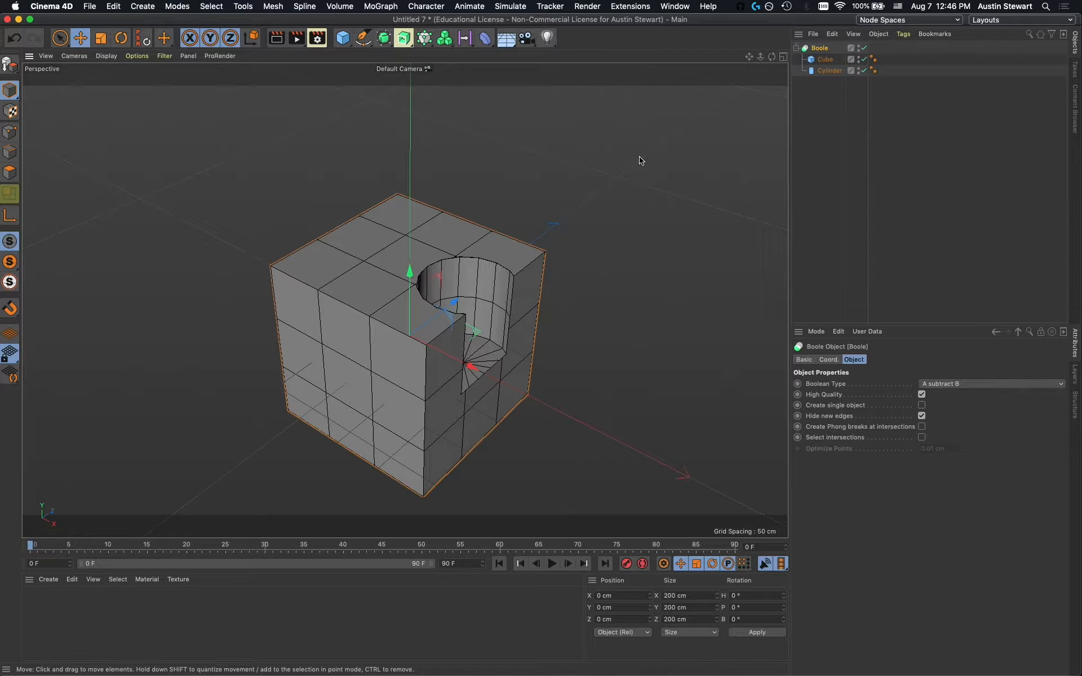
# Switch to the open project Tower.c4d in Cinema 4D.
pyautogui.press('v')
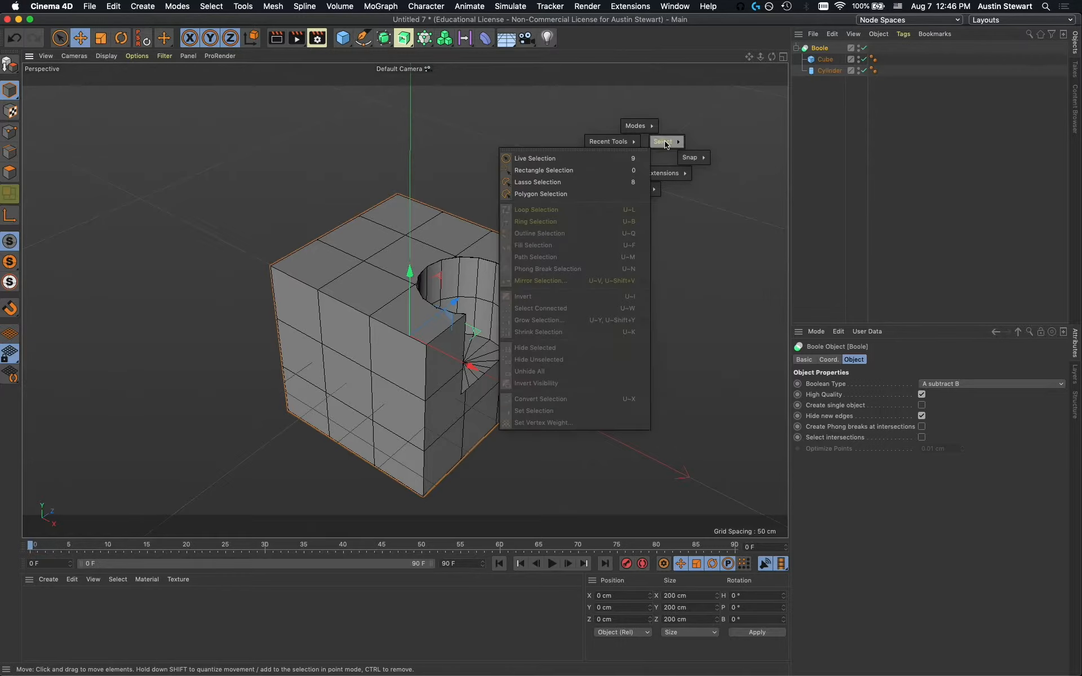
pyautogui.moveTo(647, 127)
pyautogui.moveTo(622, 145)
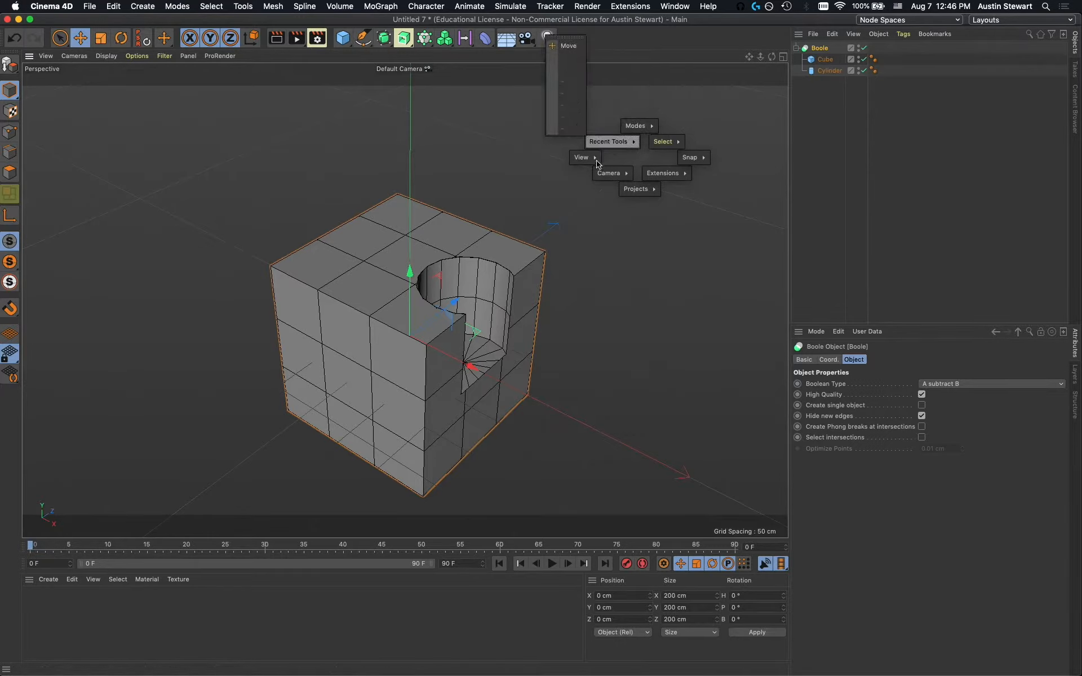
pyautogui.moveTo(586, 160)
pyautogui.moveTo(614, 178)
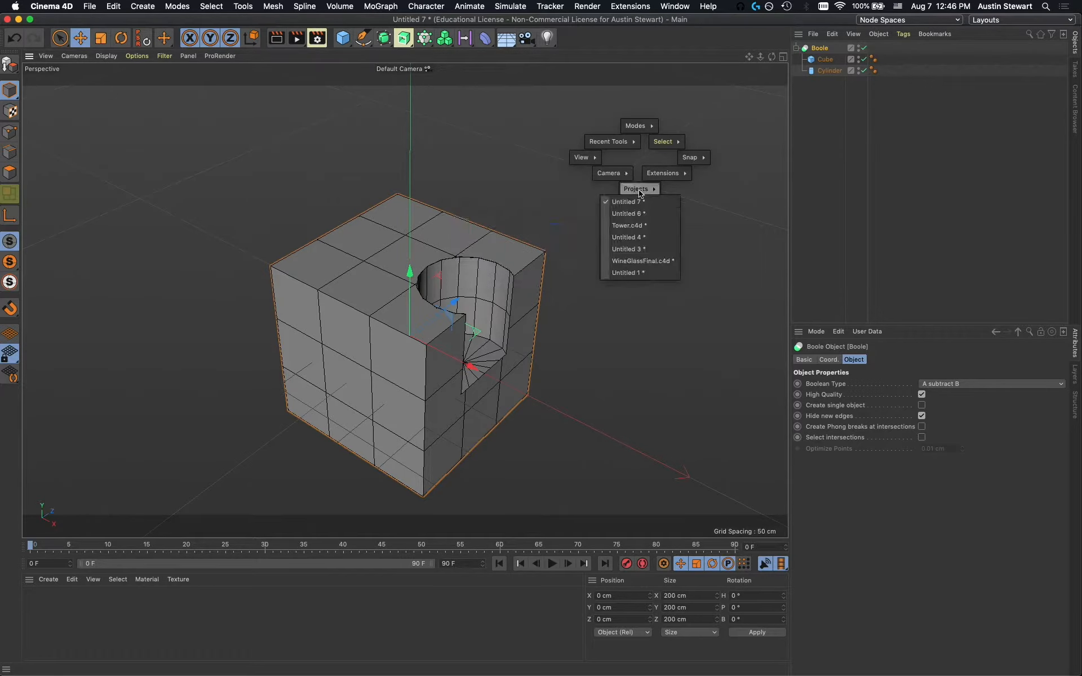
pyautogui.moveTo(667, 176)
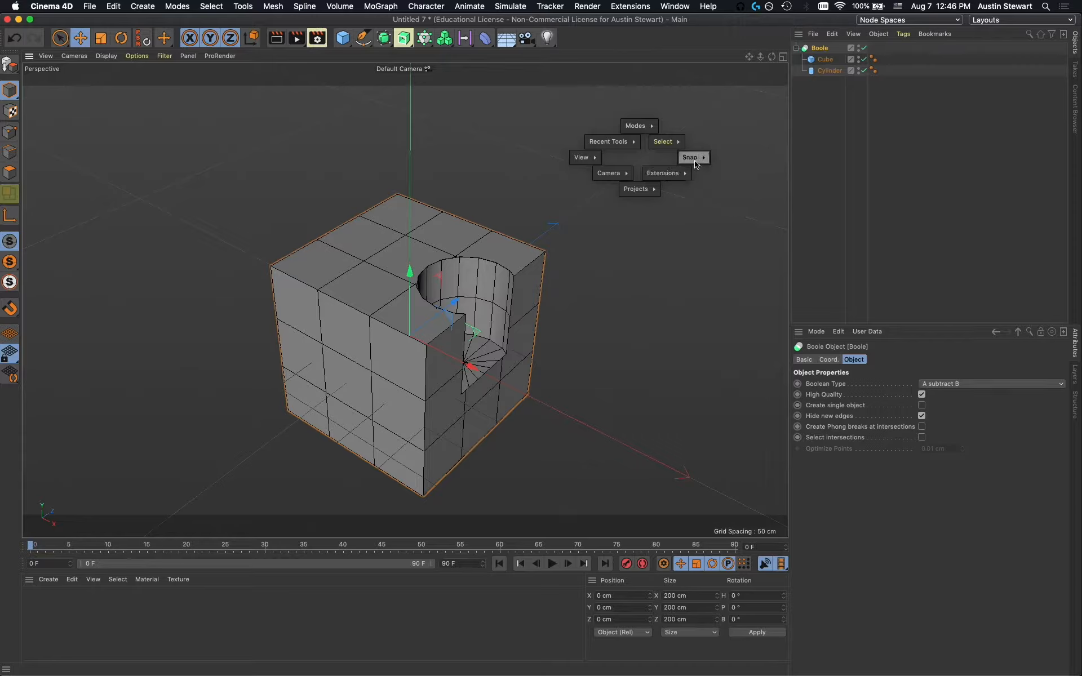
pyautogui.moveTo(694, 161)
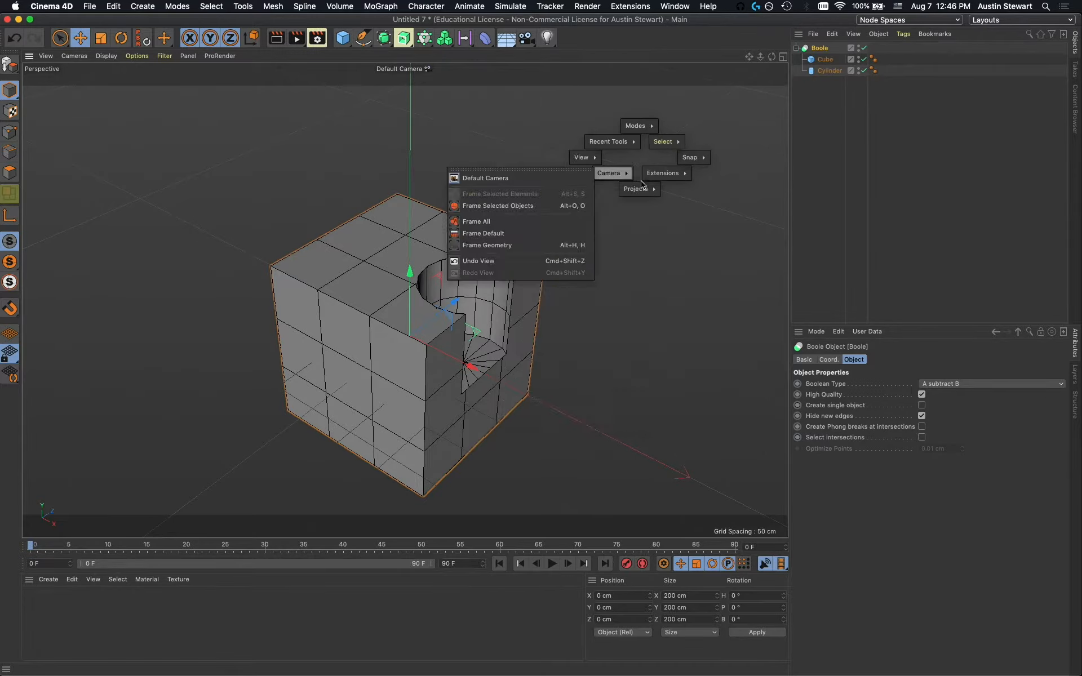
pyautogui.moveTo(643, 192)
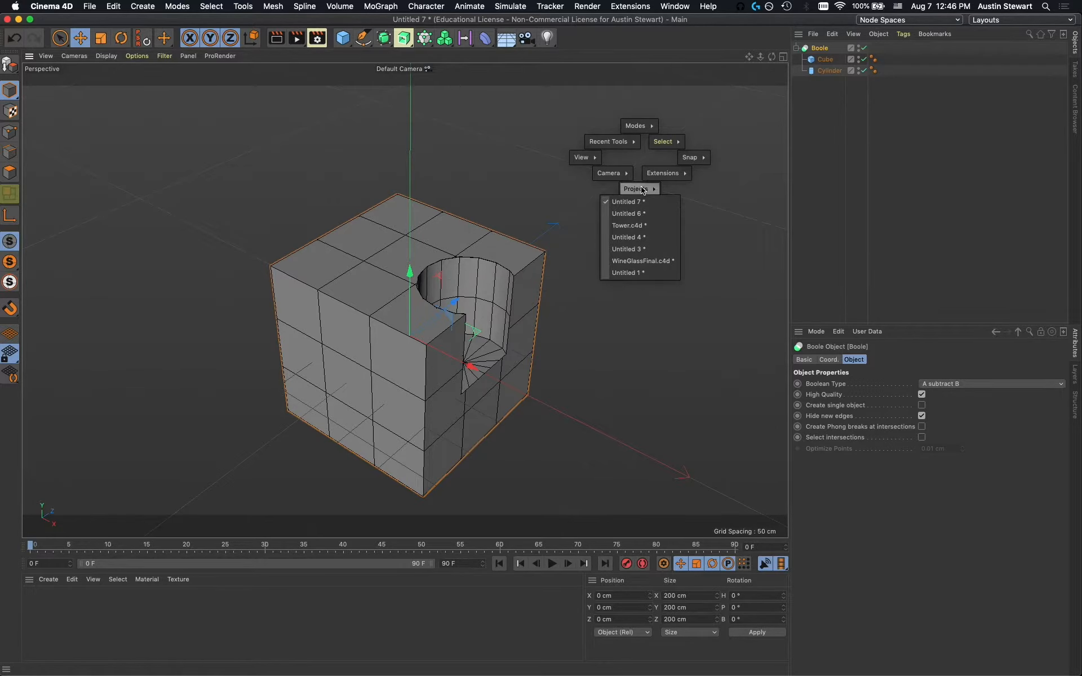
pyautogui.click(638, 226)
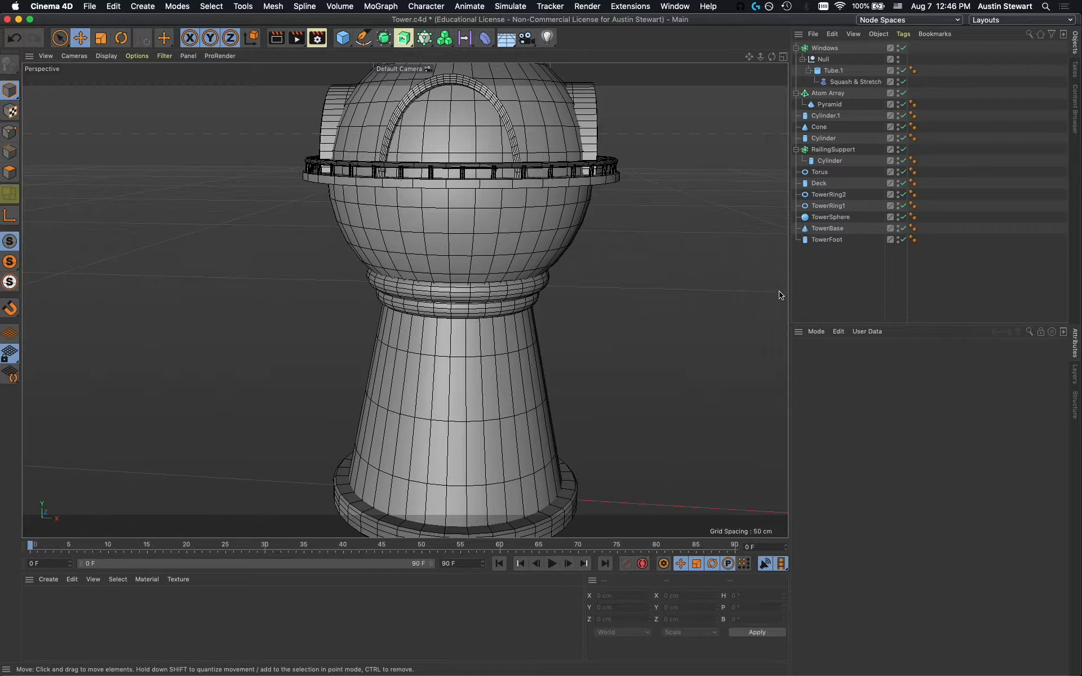
# Copy the TowerBase and TowerFoot objects from Tower.c4d into the Untitled 7 project.
pyautogui.click(831, 242)
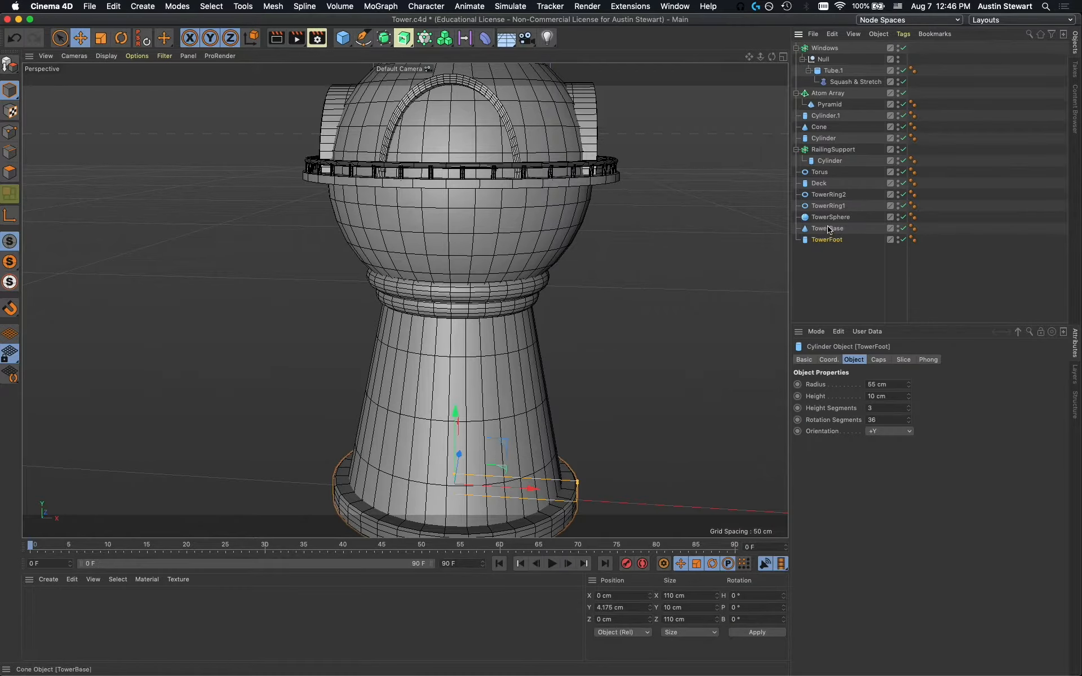
pyautogui.keyDown('shift'); pyautogui.click(828, 229); pyautogui.keyUp('shift')
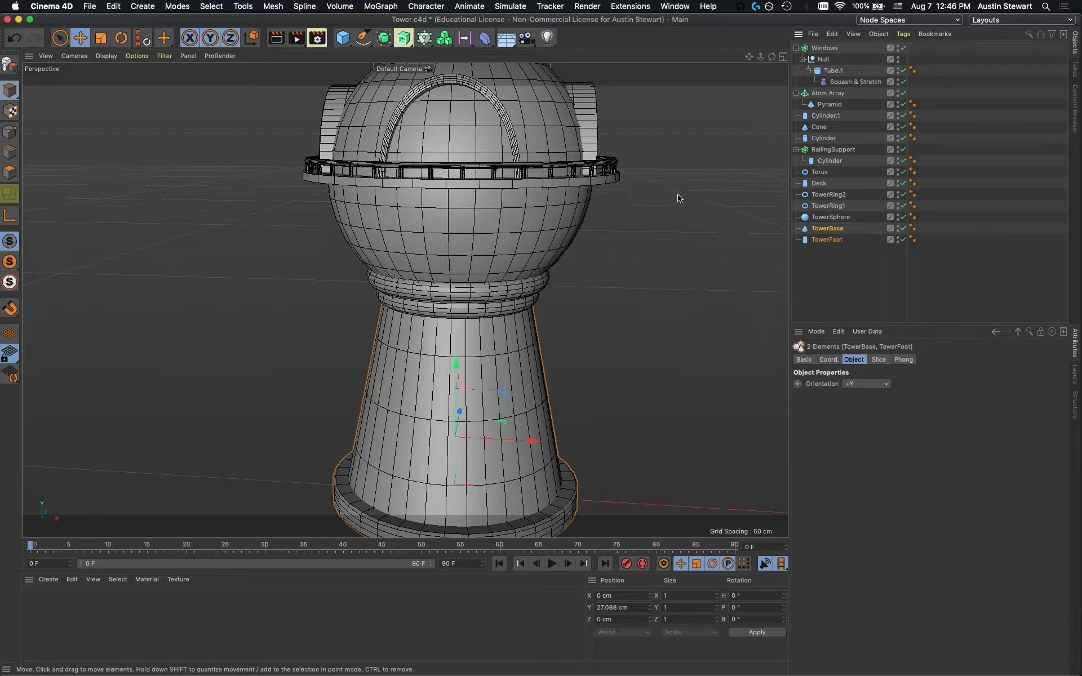
pyautogui.press('v')
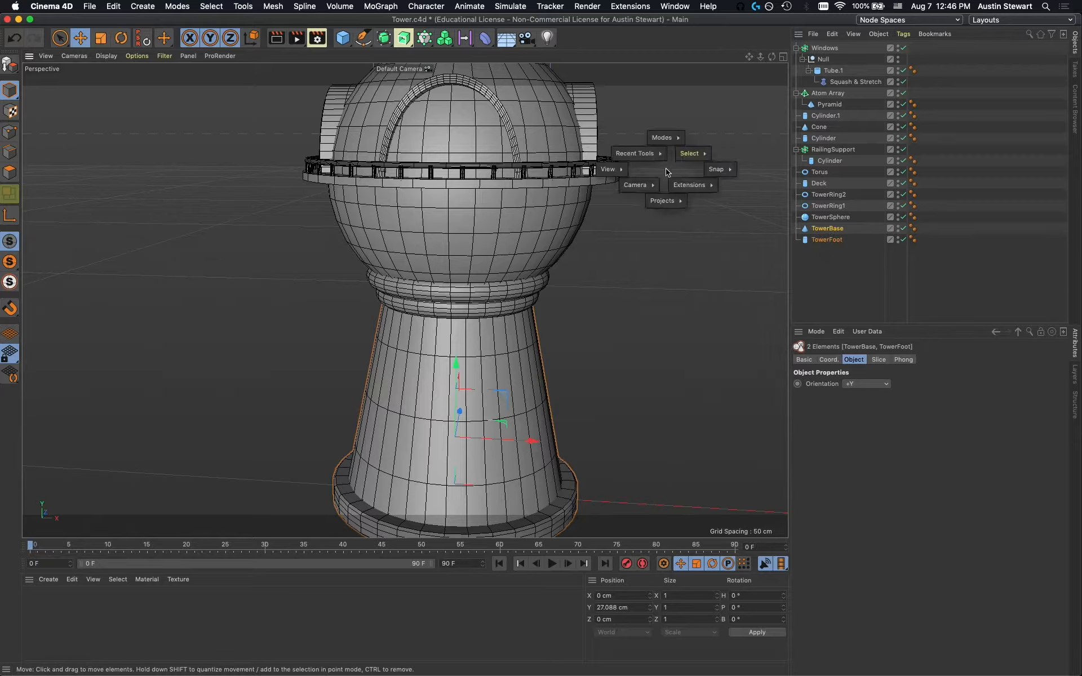
pyautogui.moveTo(669, 201)
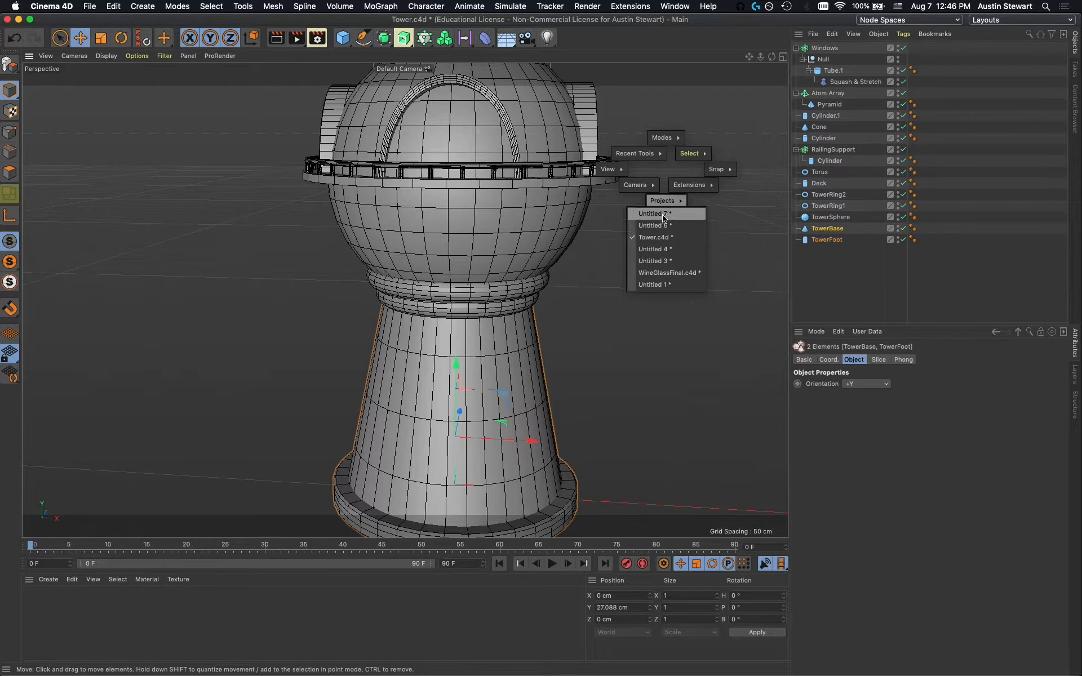
pyautogui.click(663, 214)
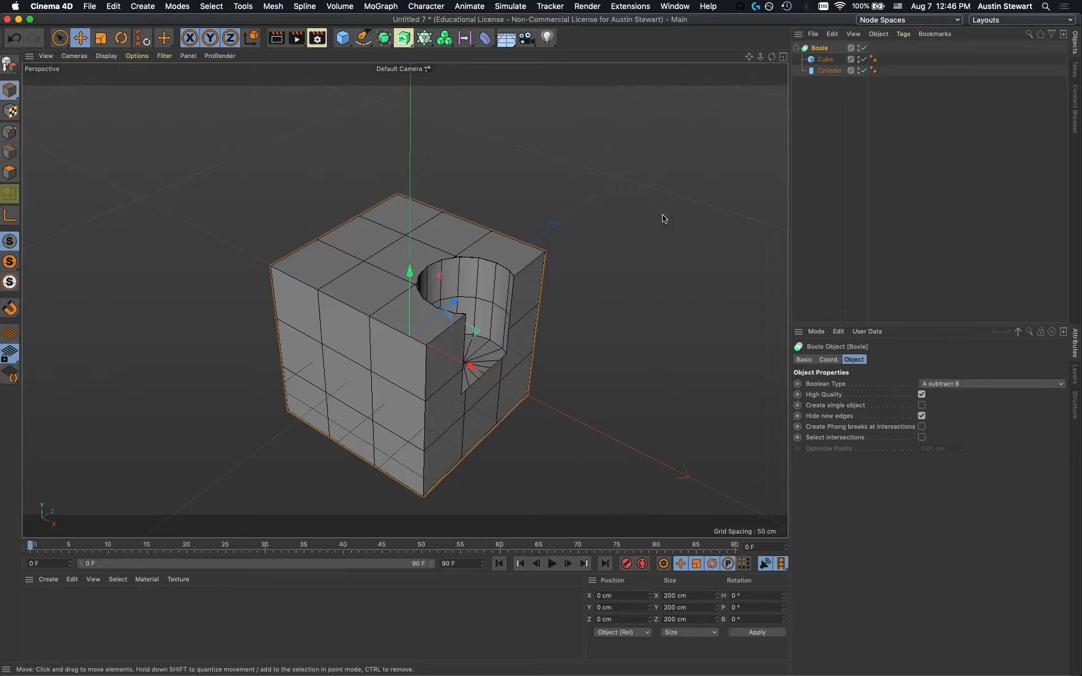
pyautogui.press('super+v')
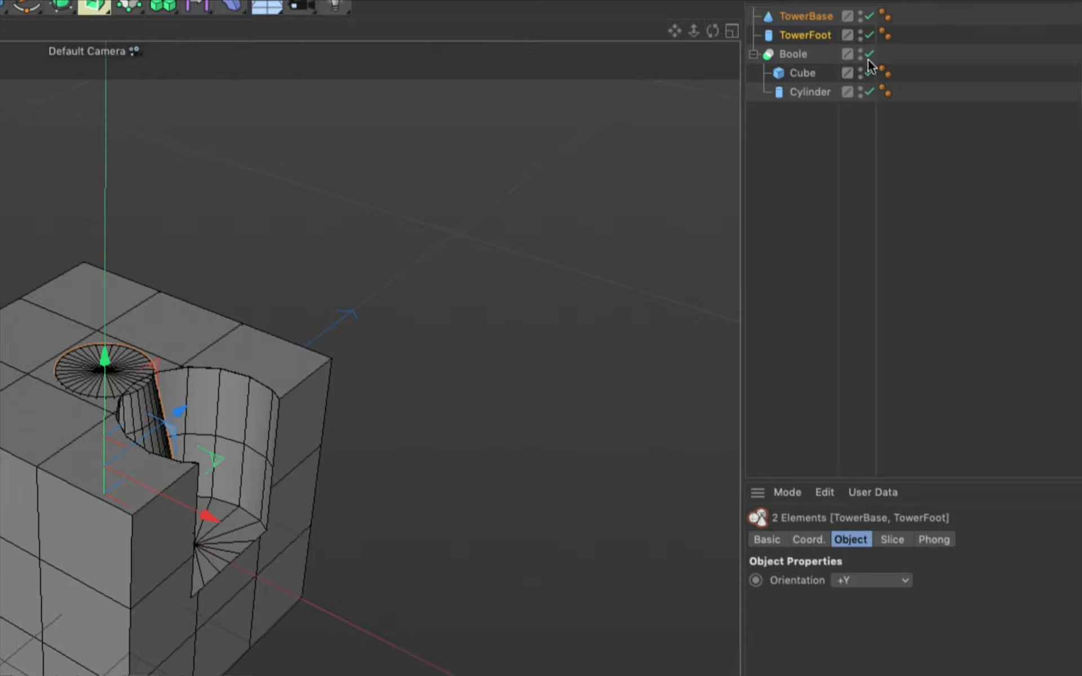
# Disable the original Boole together with its Cube and Cylinder children.
pyautogui.click(869, 54)
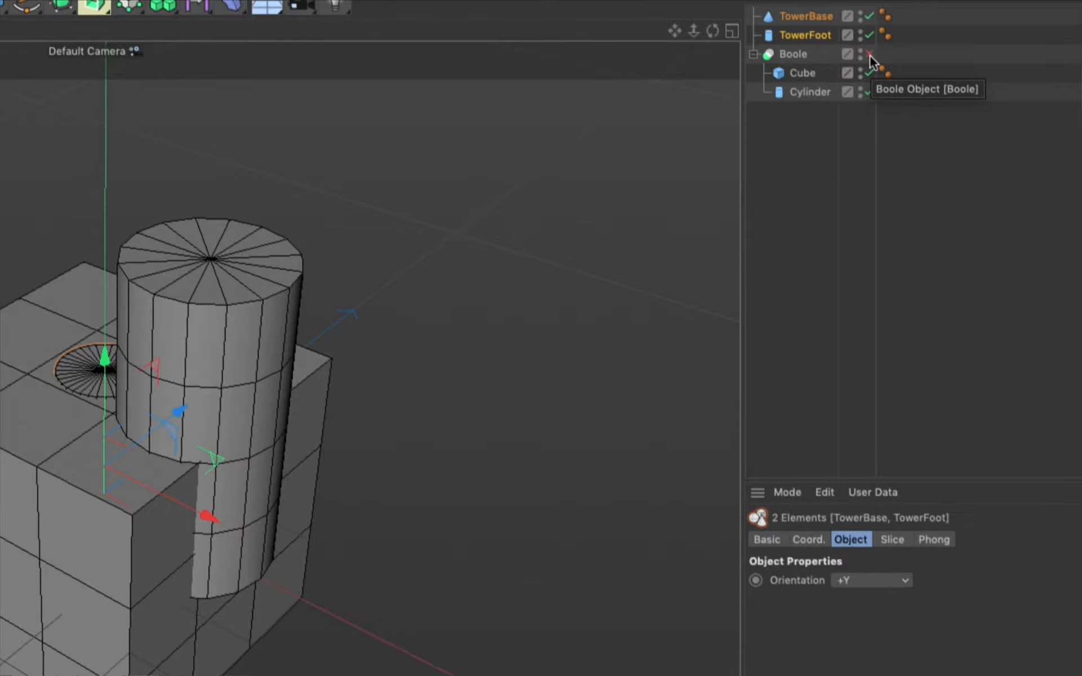
pyautogui.click(870, 54)
pyautogui.click(870, 54)
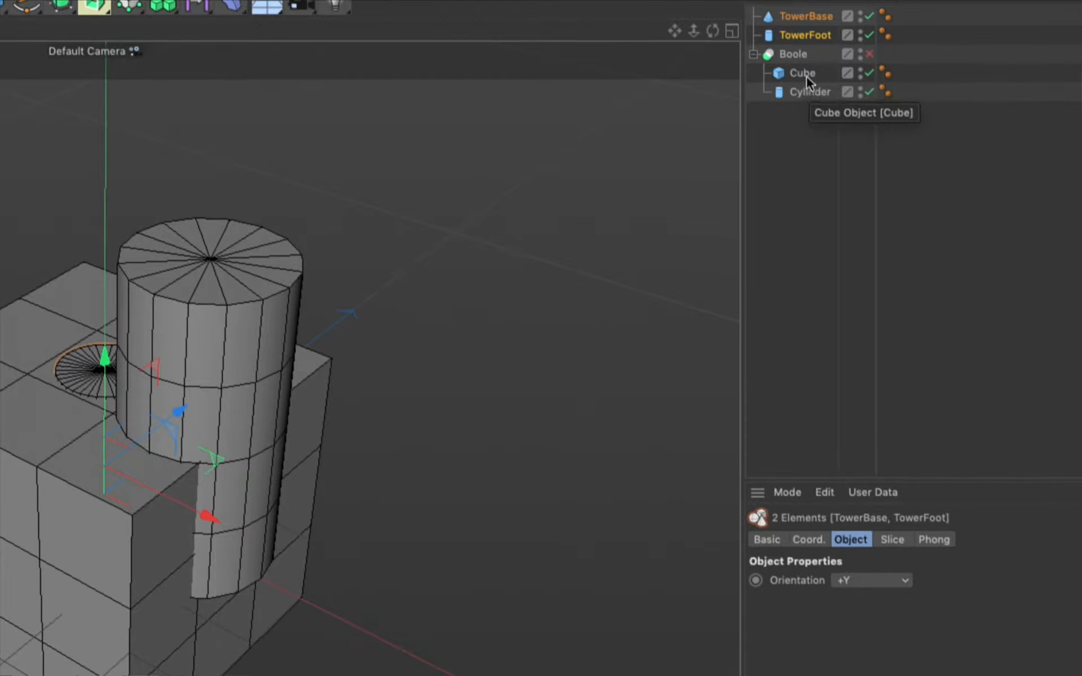
pyautogui.click(868, 72)
pyautogui.click(868, 92)
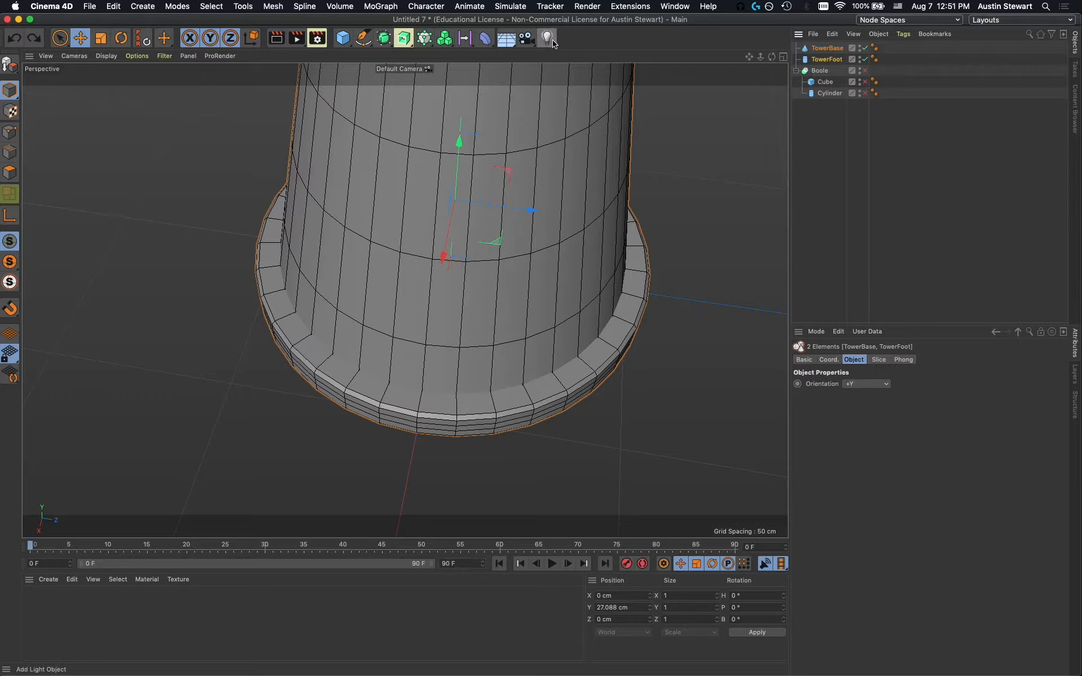
# Add a second Boole object and make TowerBase and TowerFoot its children, with TowerBase first.
pyautogui.click(382, 38)
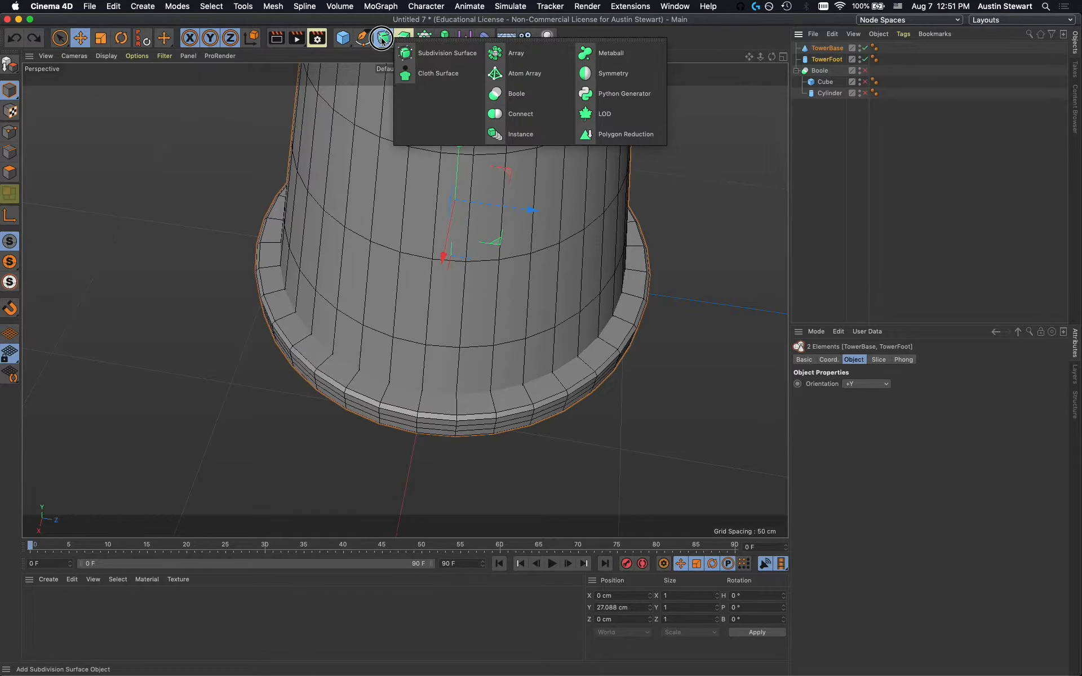
pyautogui.click(514, 93)
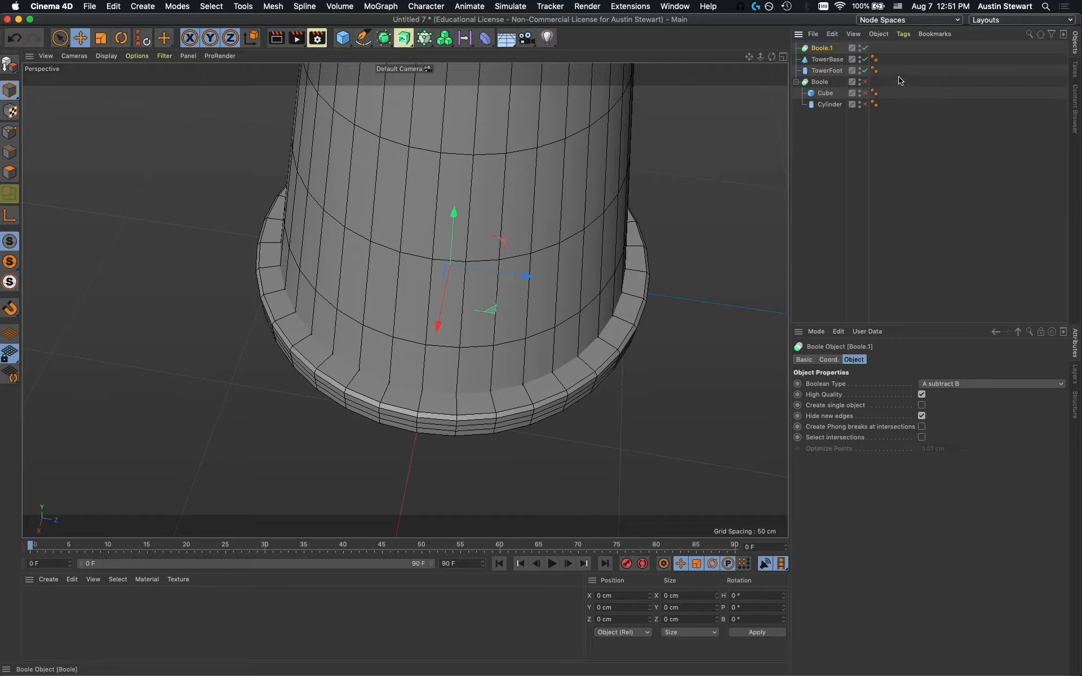
pyautogui.moveTo(897, 74); pyautogui.dragTo(826, 50)
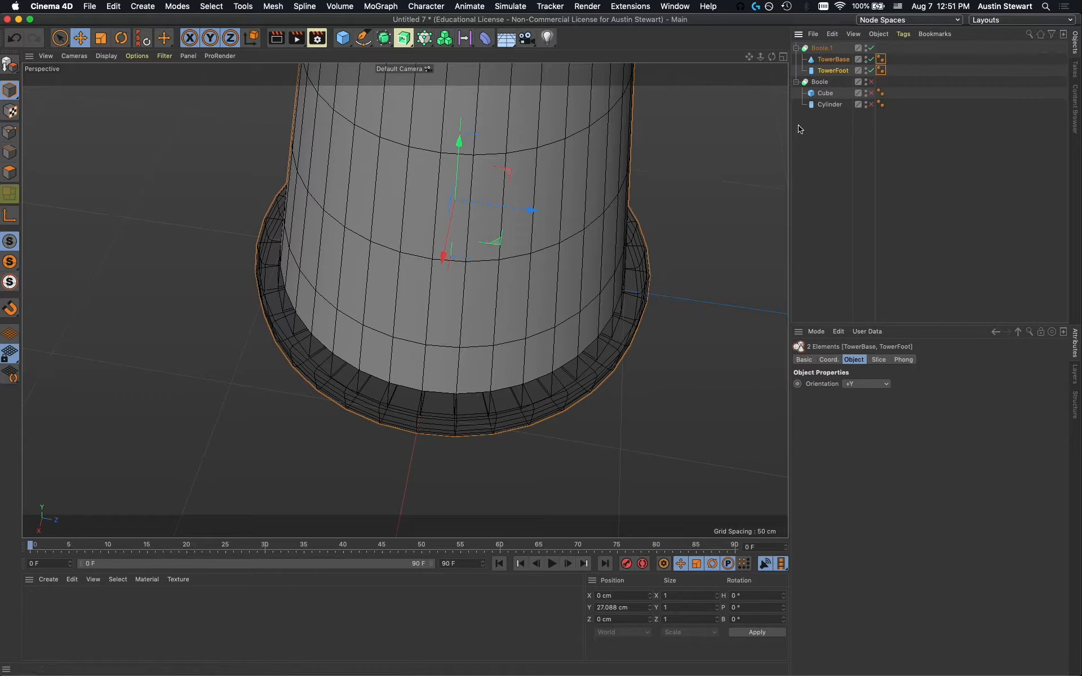
# Set the boolean type of the Boole holding TowerBase and TowerFoot to A union B.
pyautogui.click(825, 49)
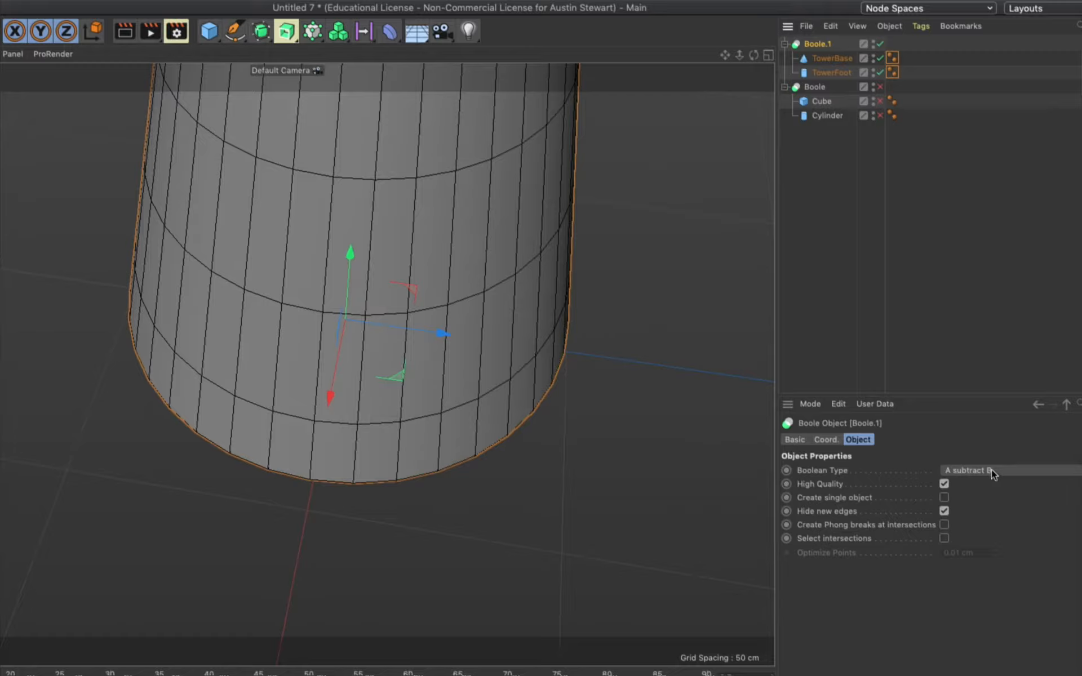
pyautogui.click(991, 469)
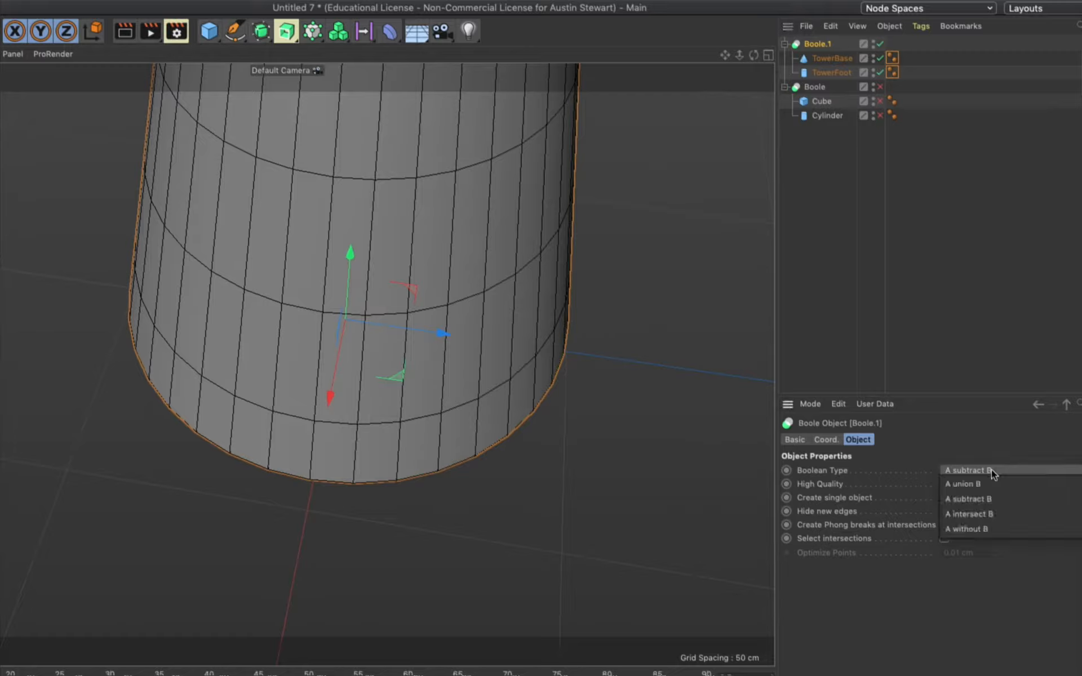
pyautogui.click(991, 478)
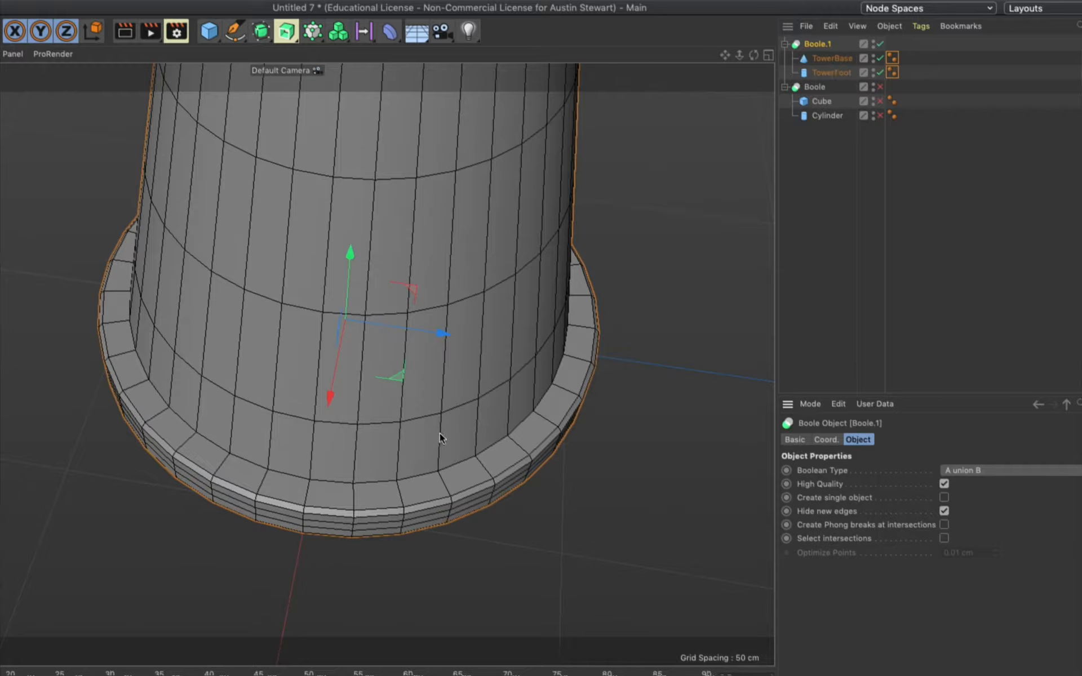
# Delete the Cube from the original Boole, nest the tower's Boole.1 there as first child, and enable the parent Boole.
pyautogui.click(821, 102)
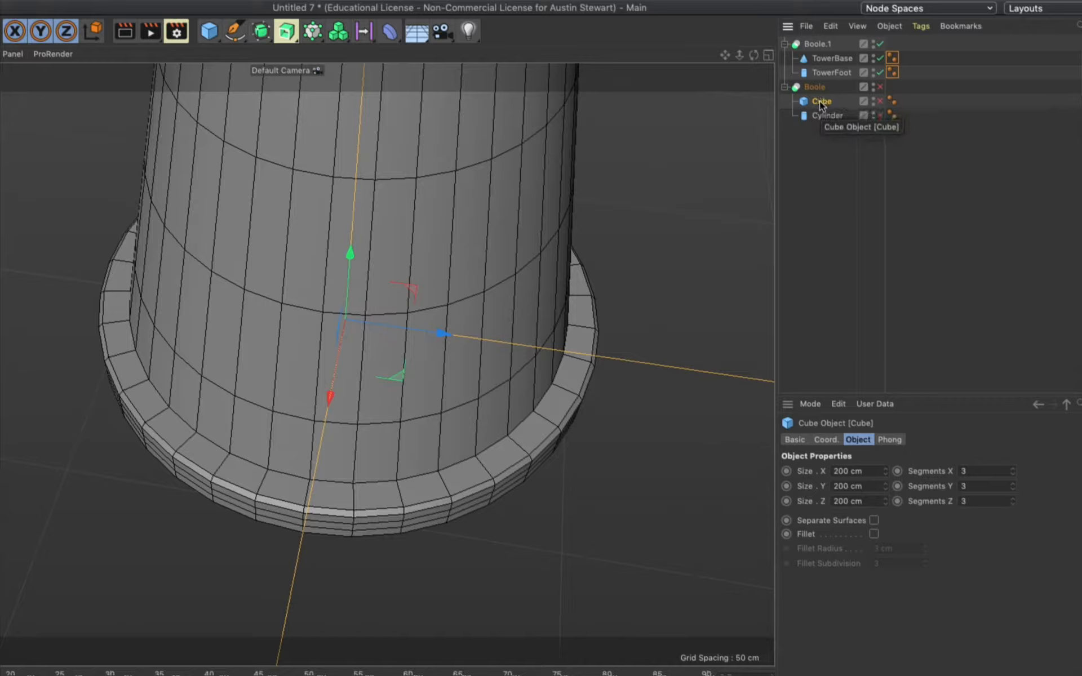
pyautogui.press('Delete')
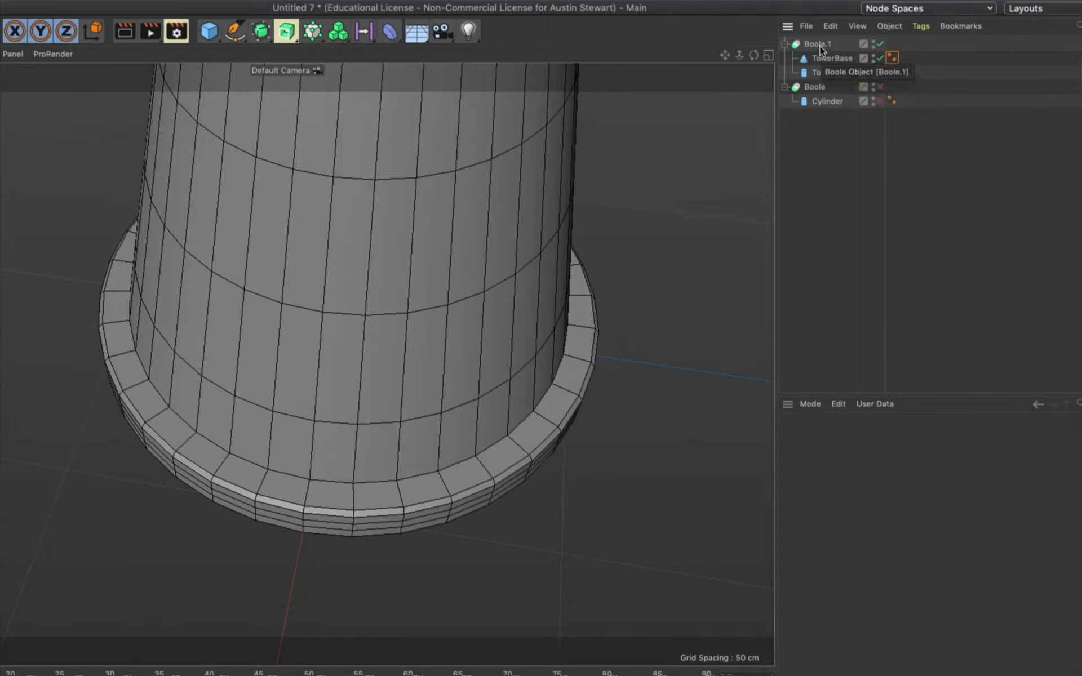
pyautogui.moveTo(816, 43); pyautogui.dragTo(816, 86)
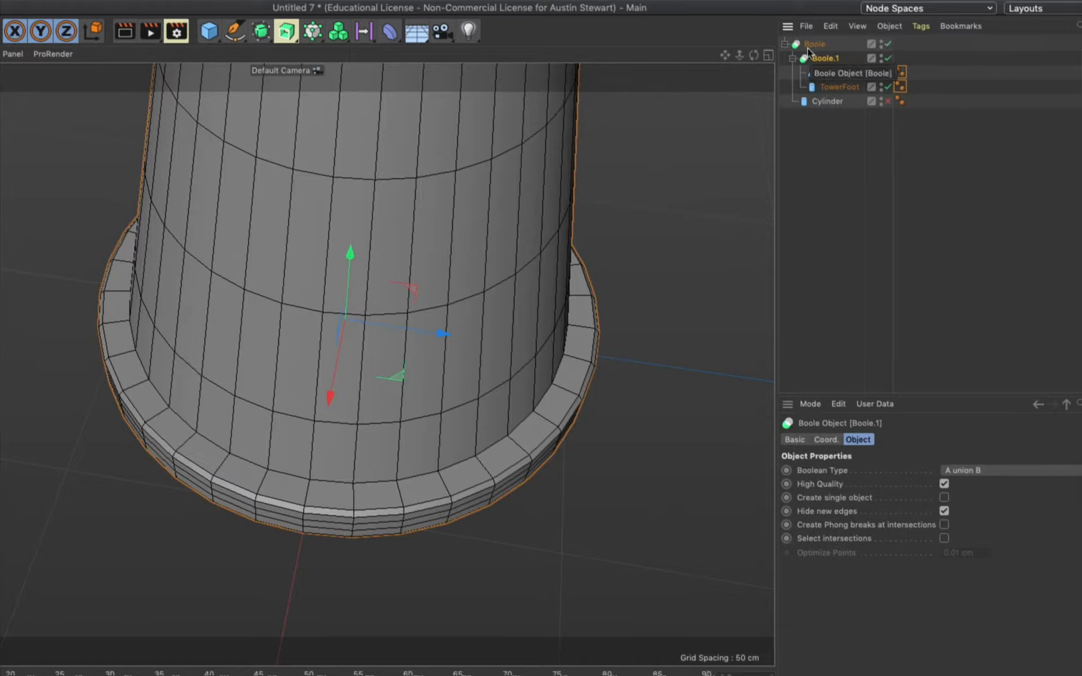
# Enable the Cylinder so it cuts into the tower and set its radius to 10 cm.
pyautogui.click(887, 101)
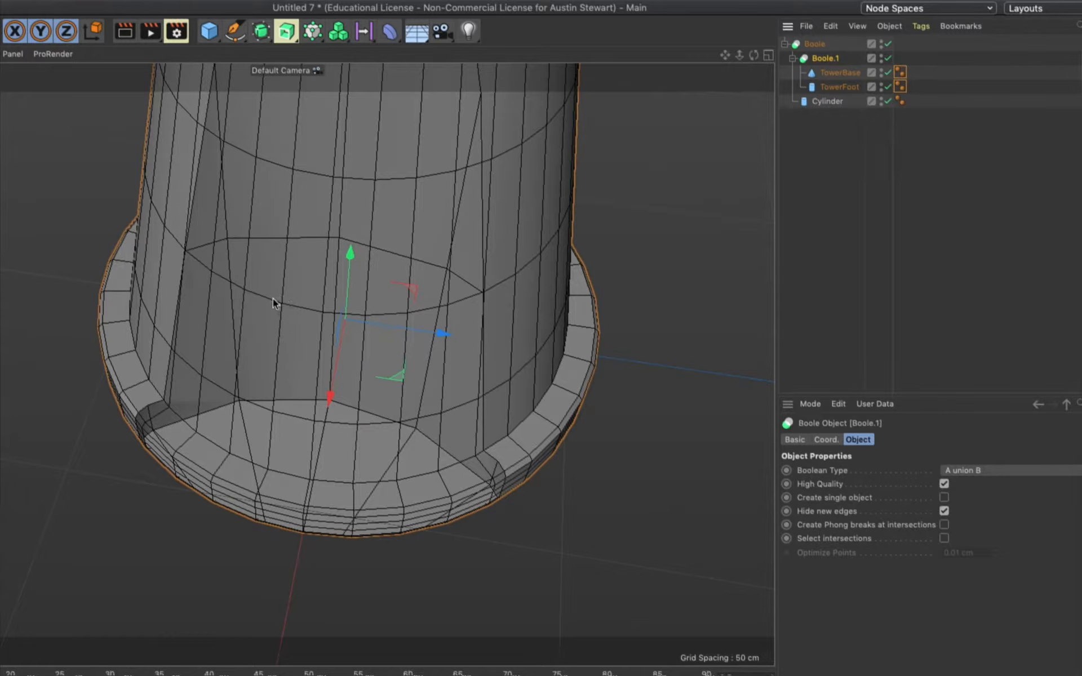
pyautogui.keyDown('alt'); pyautogui.moveTo(272, 299); pyautogui.dragTo(252, 265); pyautogui.keyUp('alt')
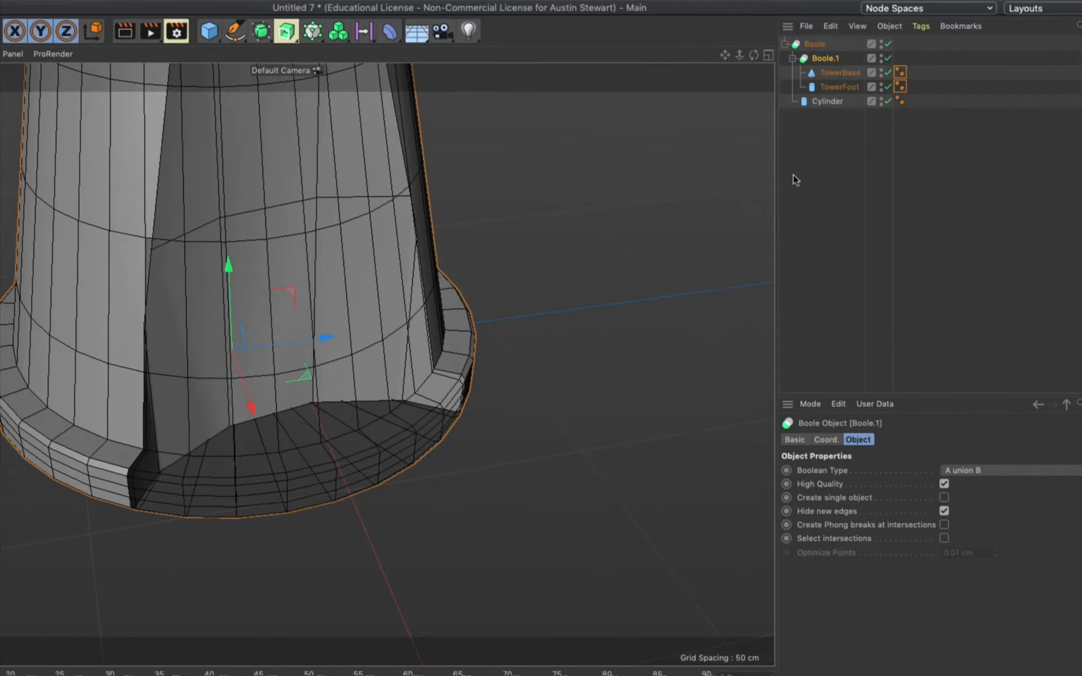
pyautogui.click(827, 101)
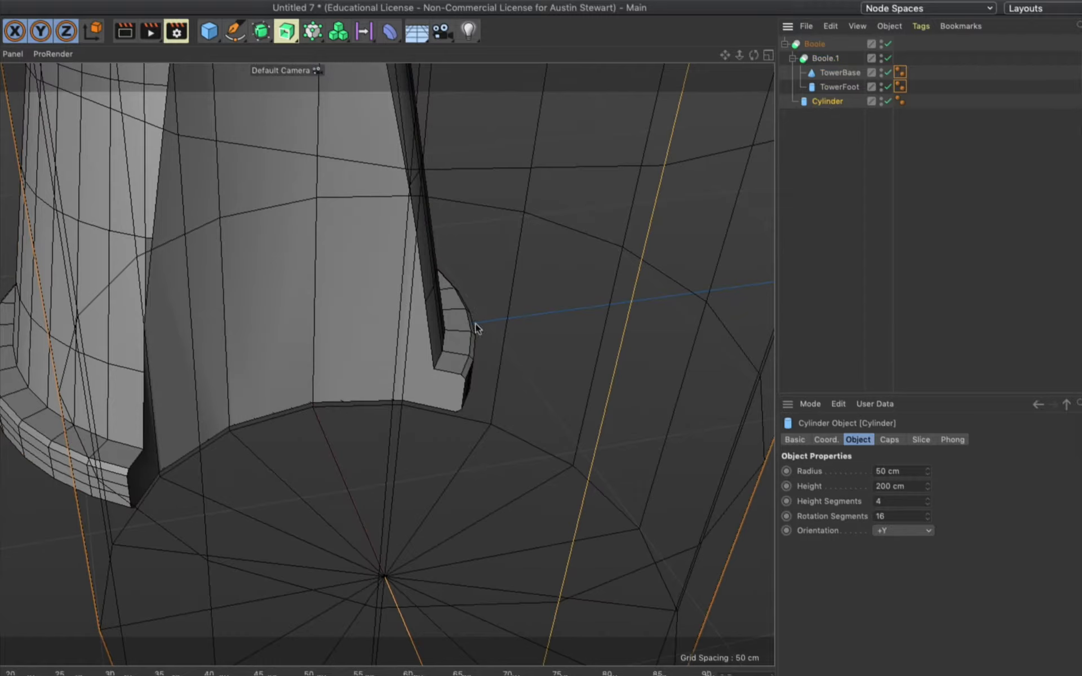
pyautogui.click(879, 471)
pyautogui.write('10')
pyautogui.press('Tab')
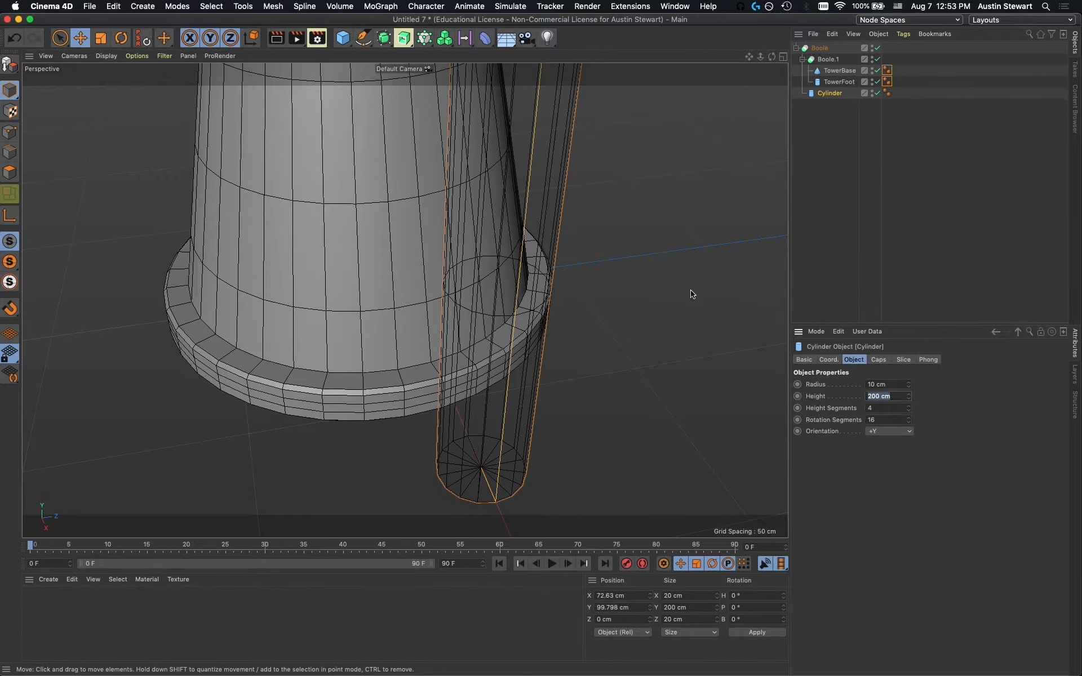
pyautogui.press('BackSpace')
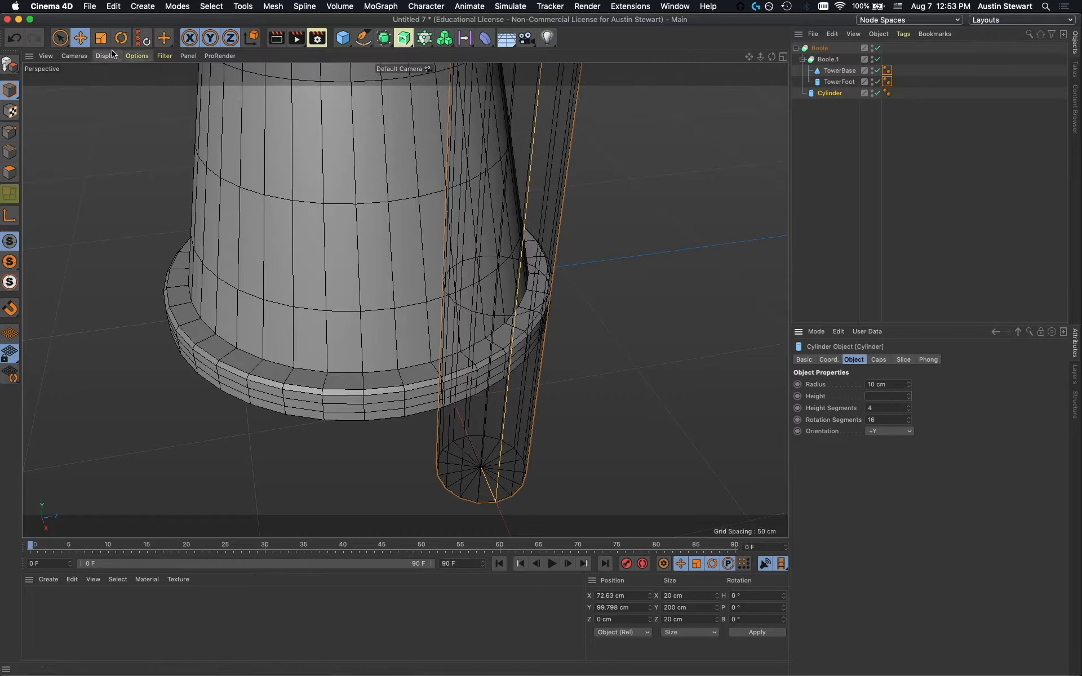
pyautogui.click(80, 38)
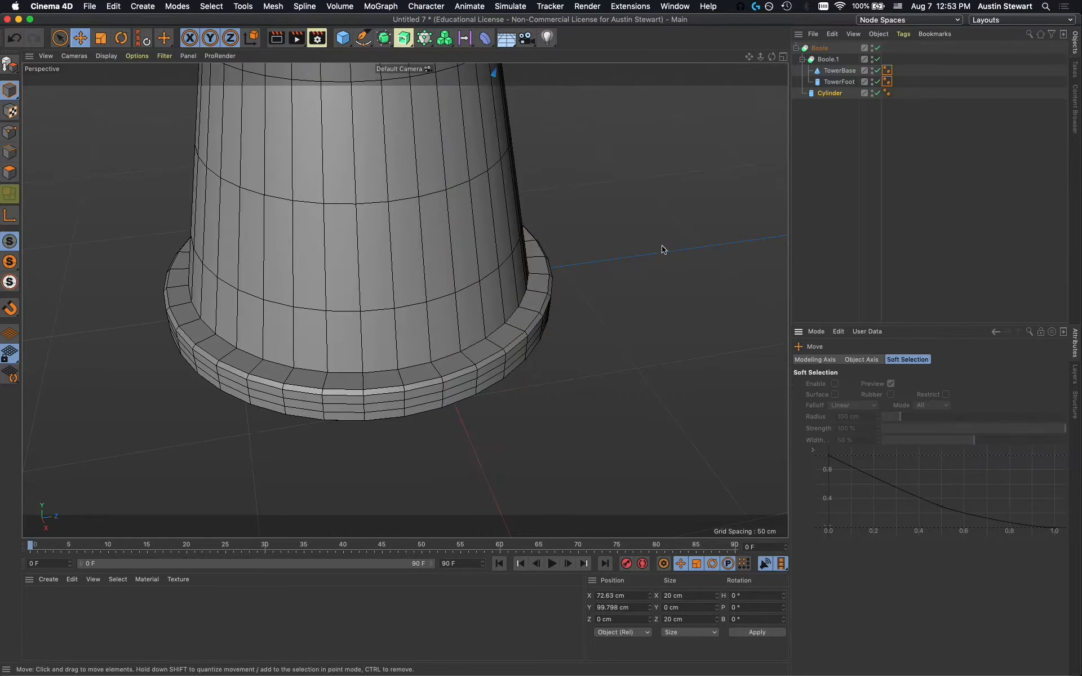
pyautogui.click(831, 94)
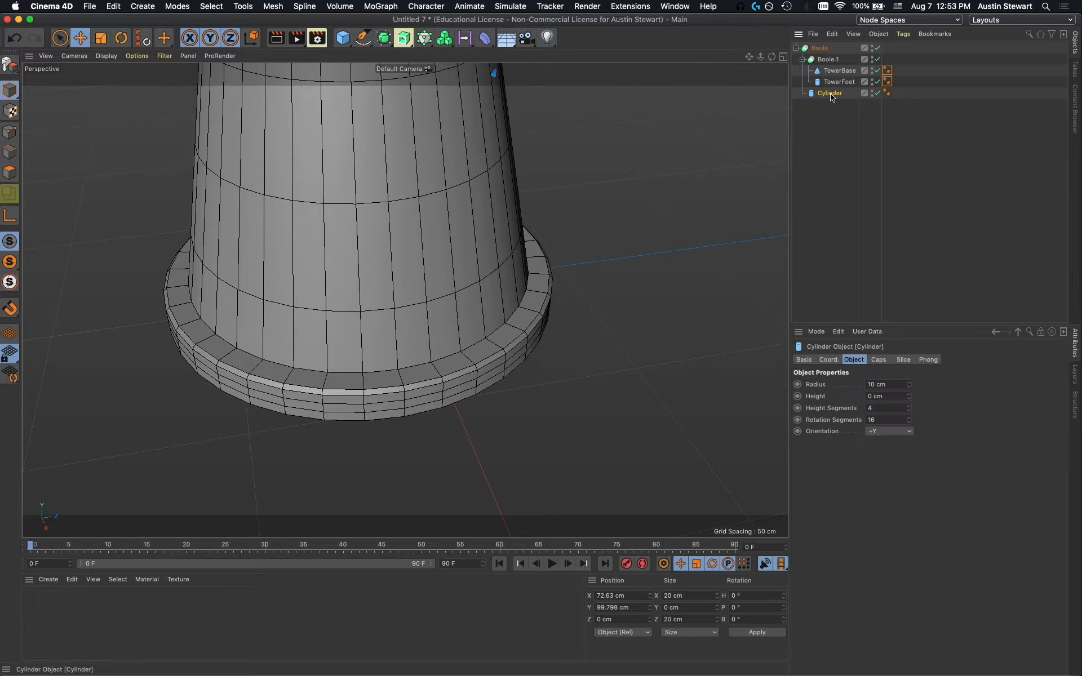
pyautogui.scroll(-3, 472, 227)
pyautogui.scroll(-2, 472, 227)
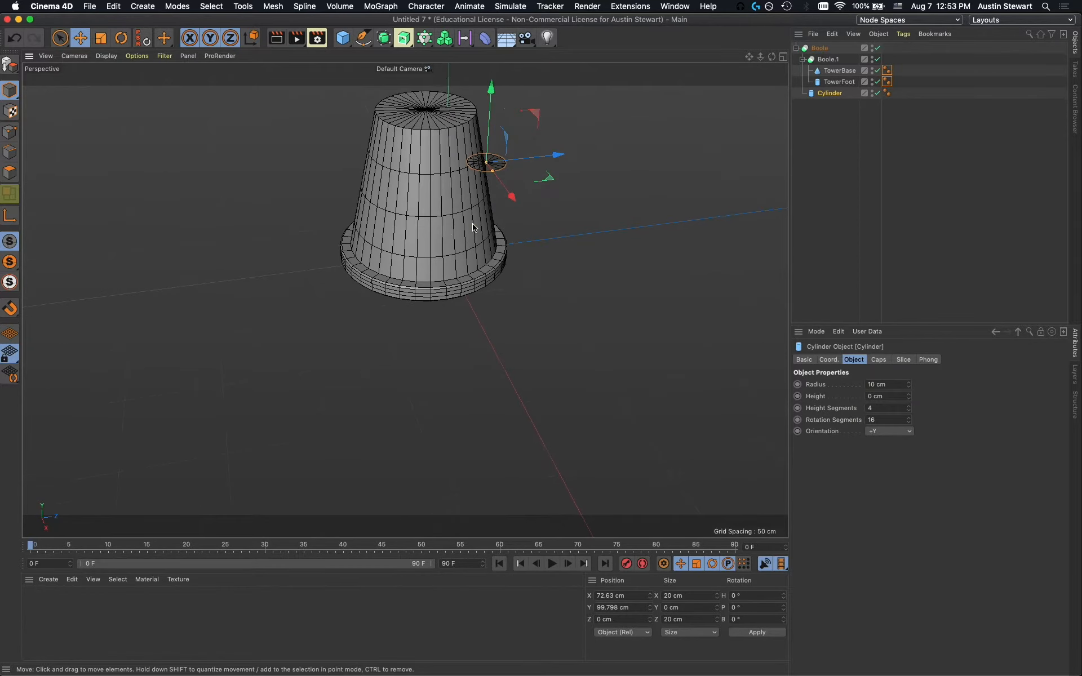
pyautogui.press('super+z')
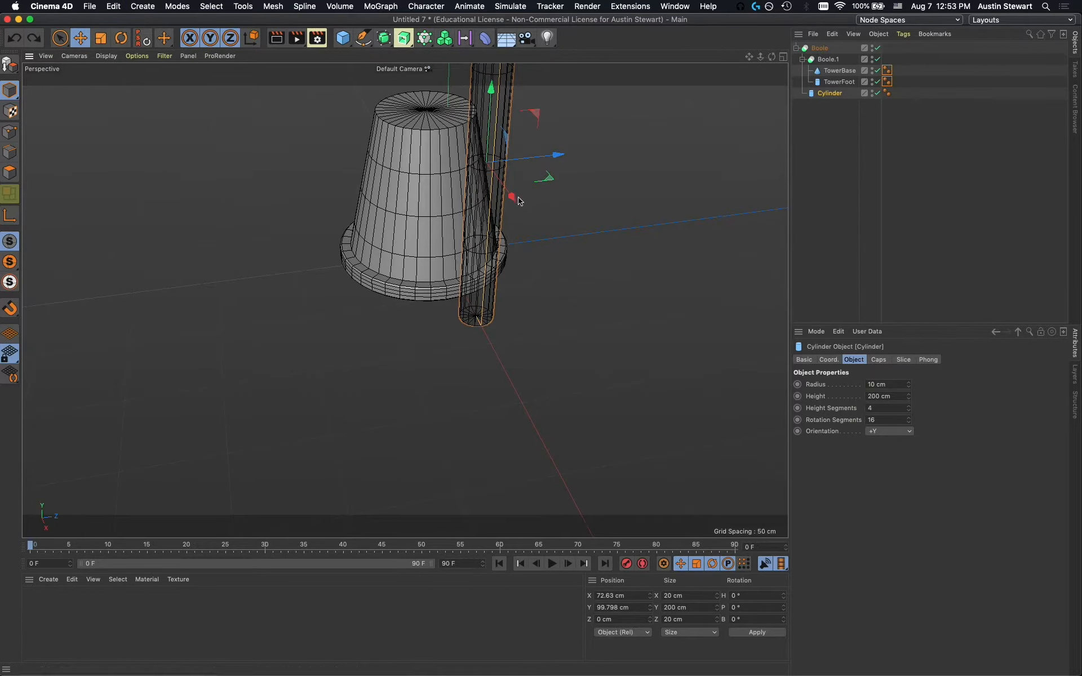
# Move the Cylinder along X into the tower's side, to about 44.5 cm, to cut a groove through it.
pyautogui.moveTo(511, 197); pyautogui.dragTo(482, 180)
pyautogui.scroll(5, 480, 294)
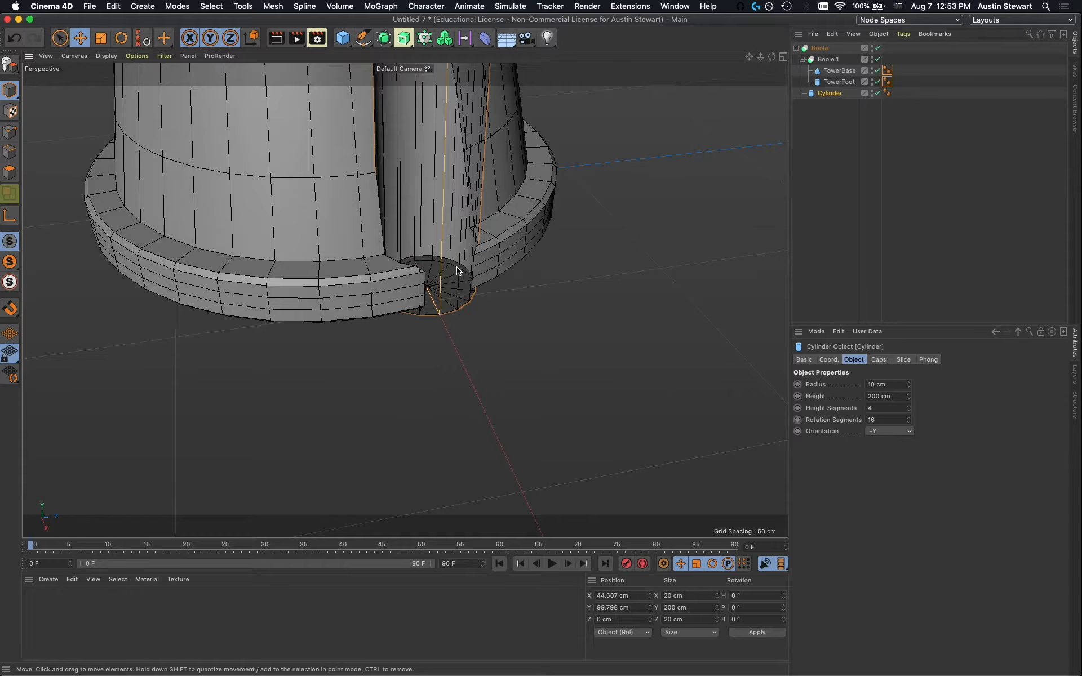
pyautogui.scroll(-5, 457, 271)
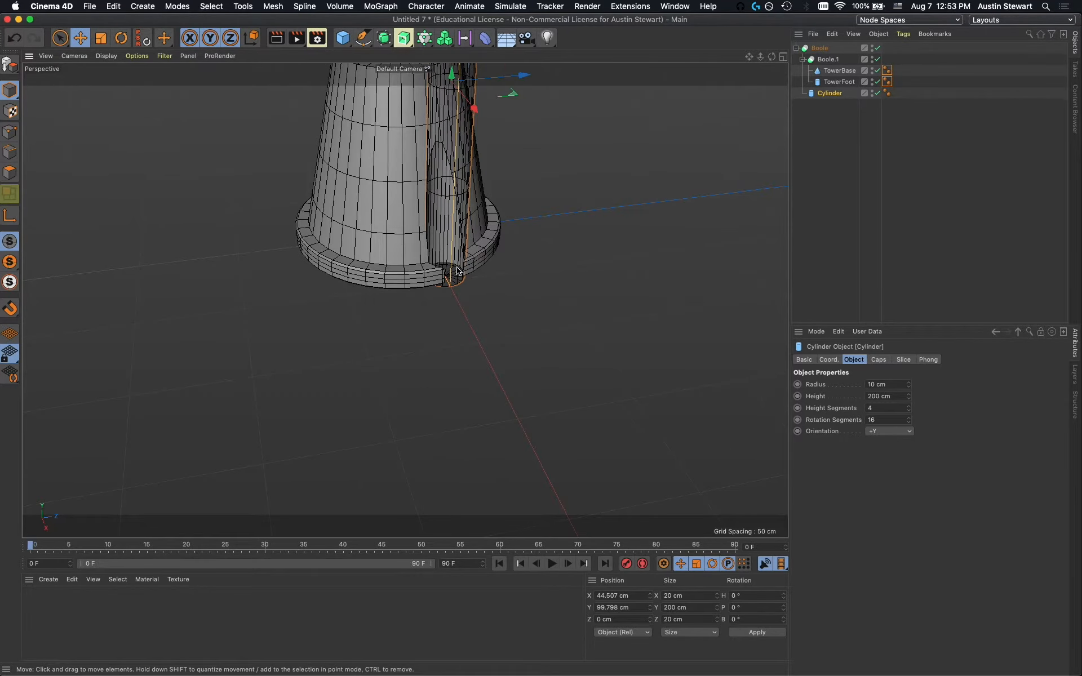
pyautogui.scroll(-2, 456, 271)
pyautogui.scroll(5, 457, 270)
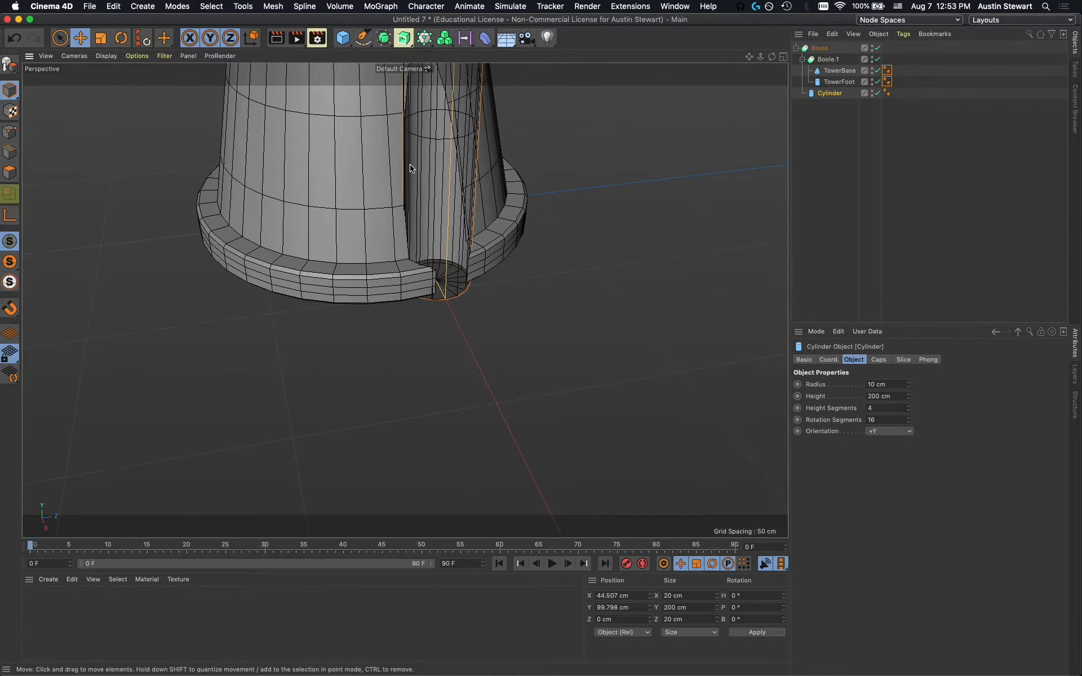
pyautogui.keyDown('alt'); pyautogui.moveTo(410, 168); pyautogui.dragTo(413, 355); pyautogui.keyUp('alt')
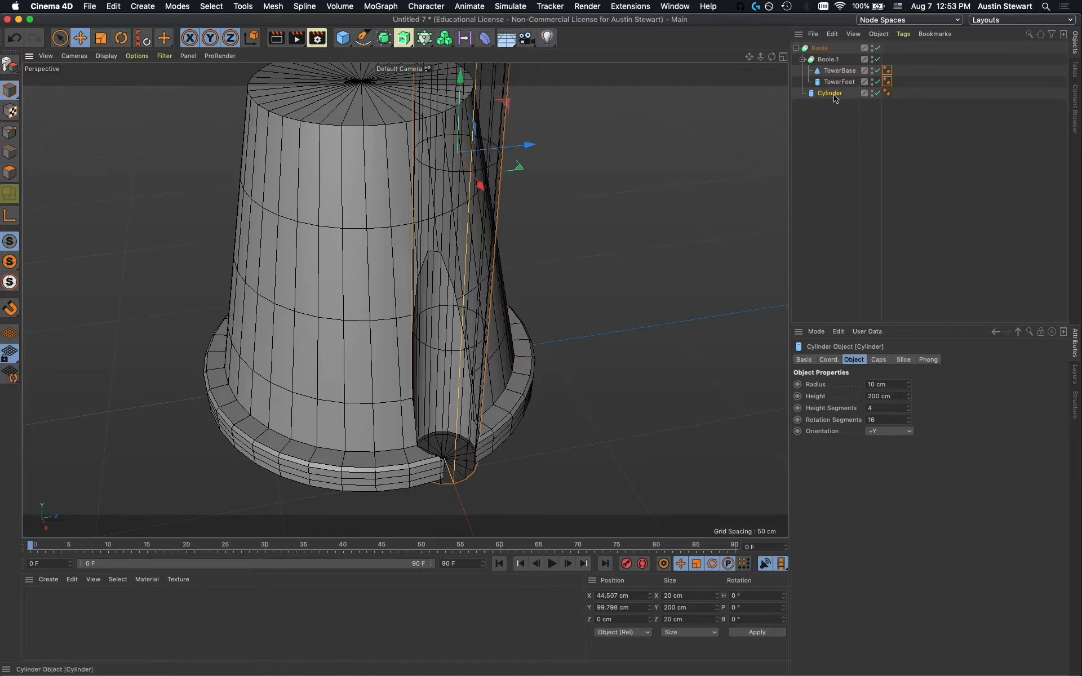
# Replace the Cylinder with a new Cube measuring 10 cm in X, 150 cm in Y and 30 cm in Z.
pyautogui.press('Delete')
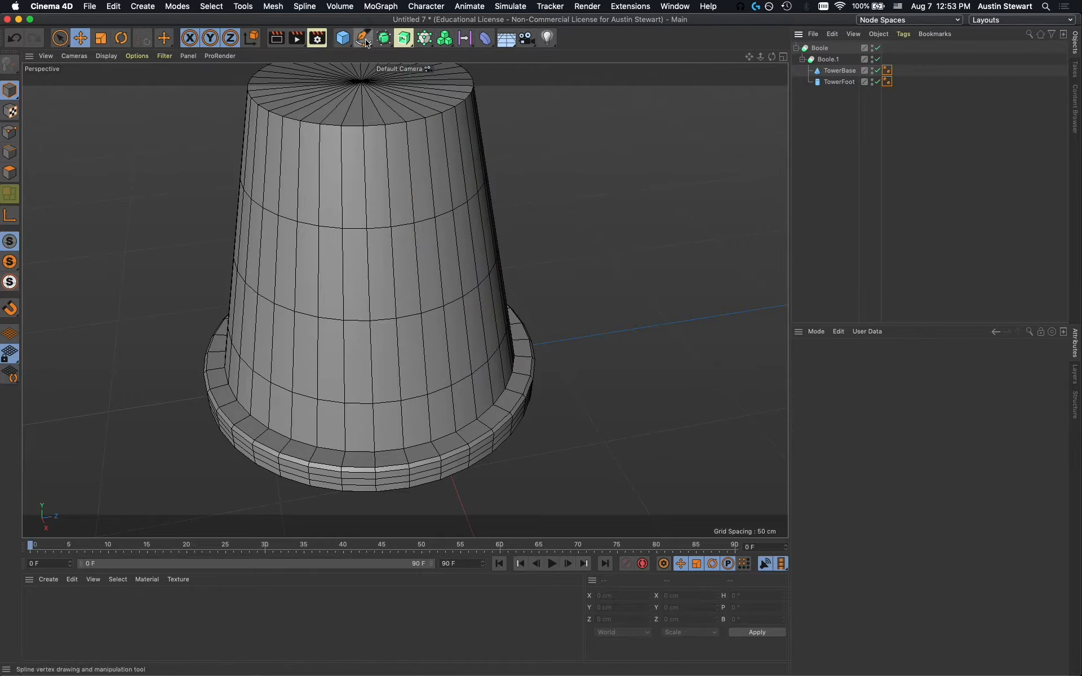
pyautogui.click(342, 41)
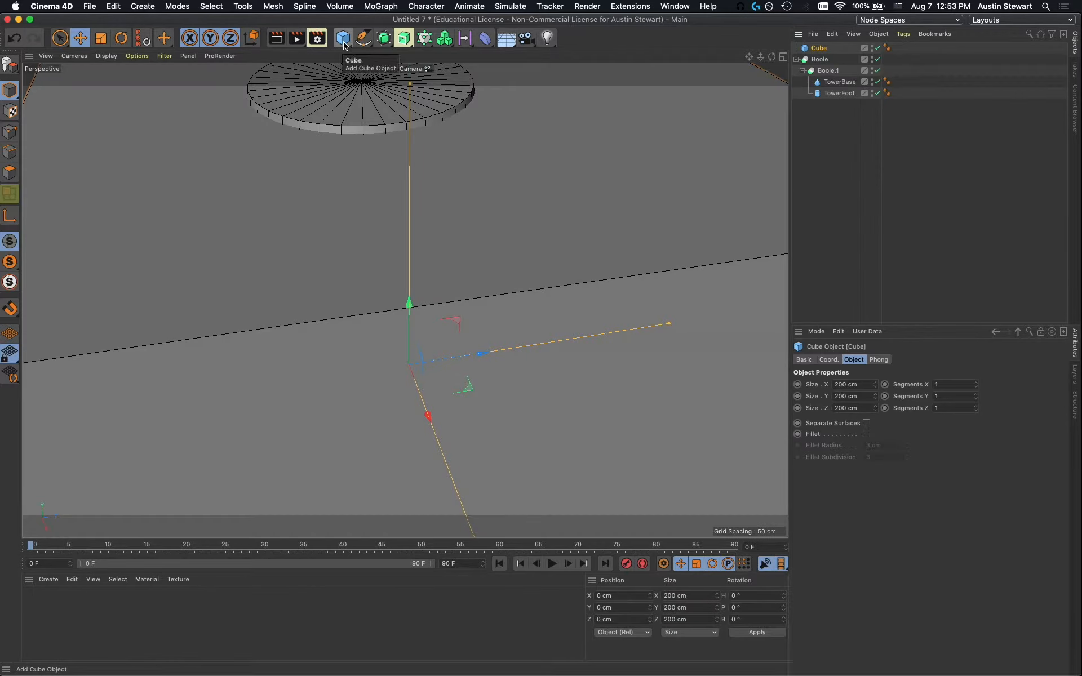
pyautogui.doubleClick(866, 385)
pyautogui.write('10')
pyautogui.press('Tab')
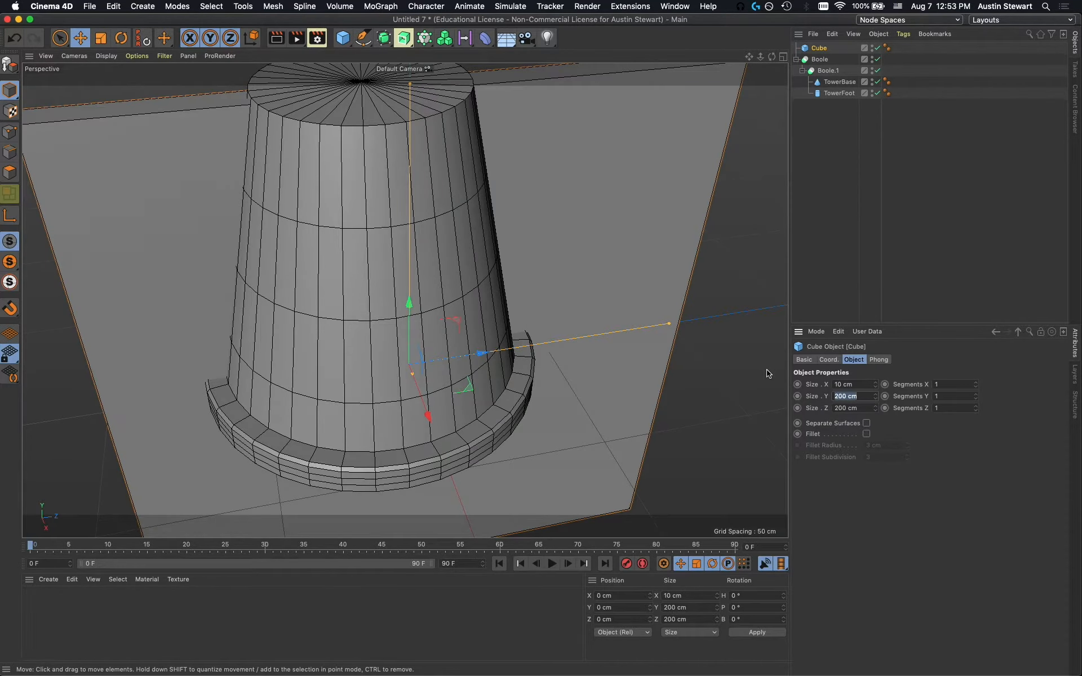
pyautogui.press('Tab')
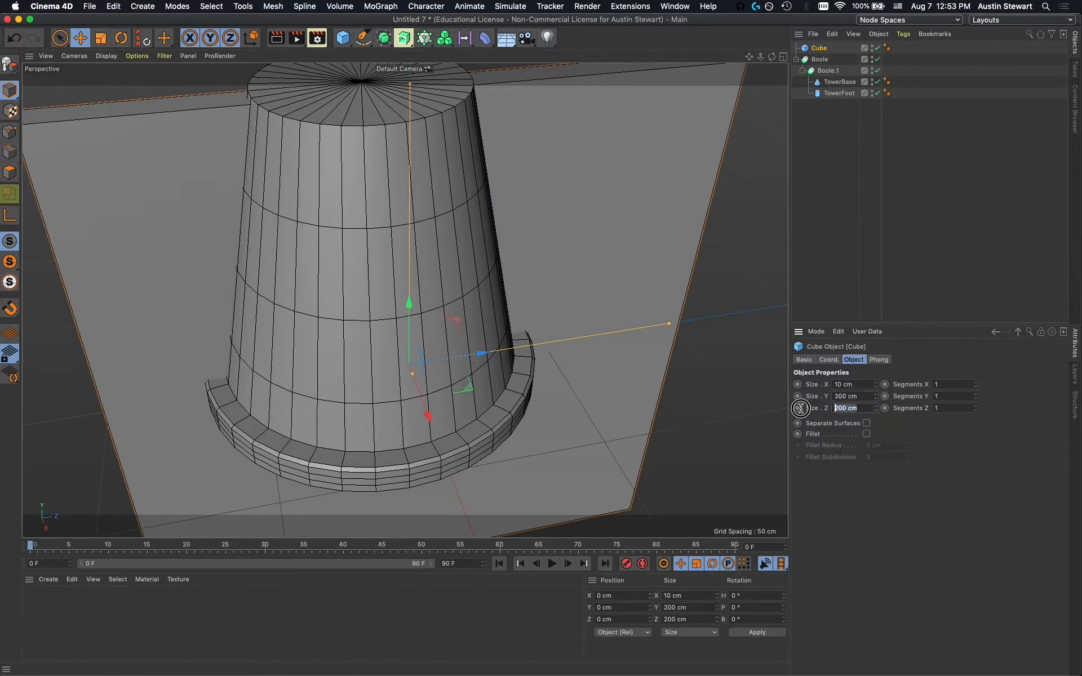
pyautogui.write('30')
pyautogui.press('Tab')
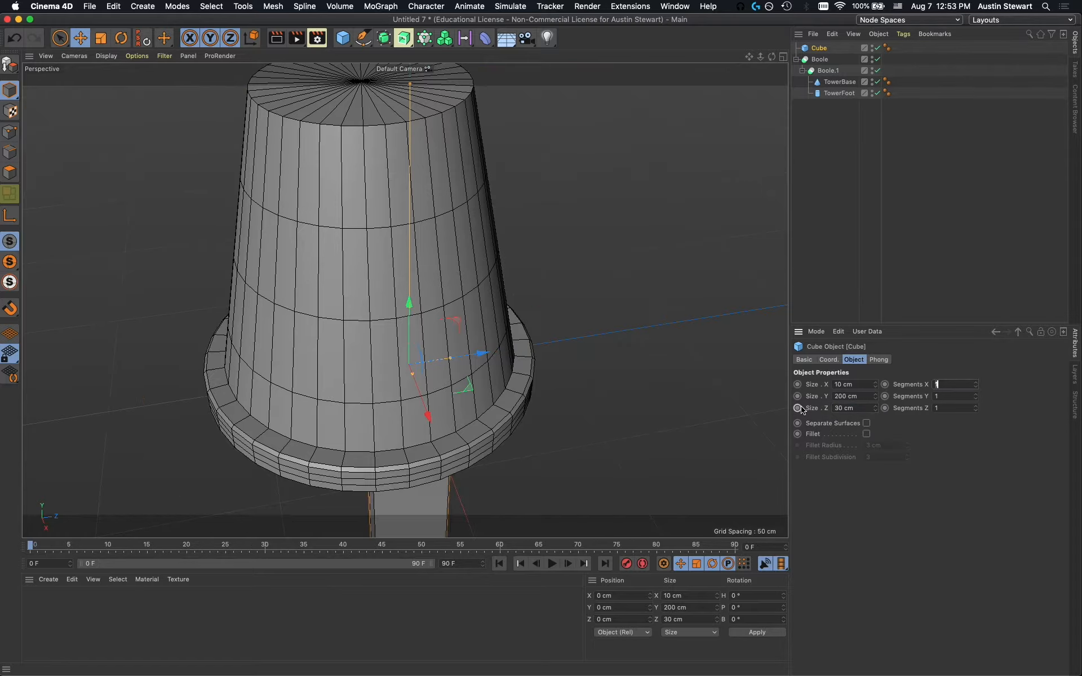
pyautogui.click(864, 398)
pyautogui.write('15')
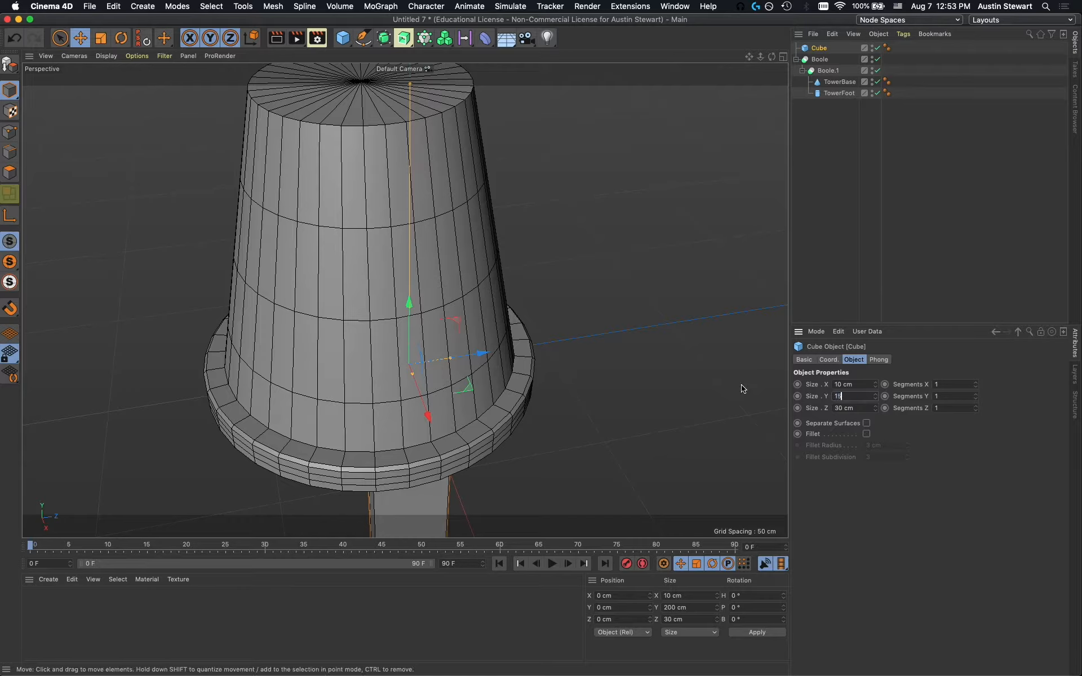
pyautogui.write('0')
pyautogui.press('Tab')
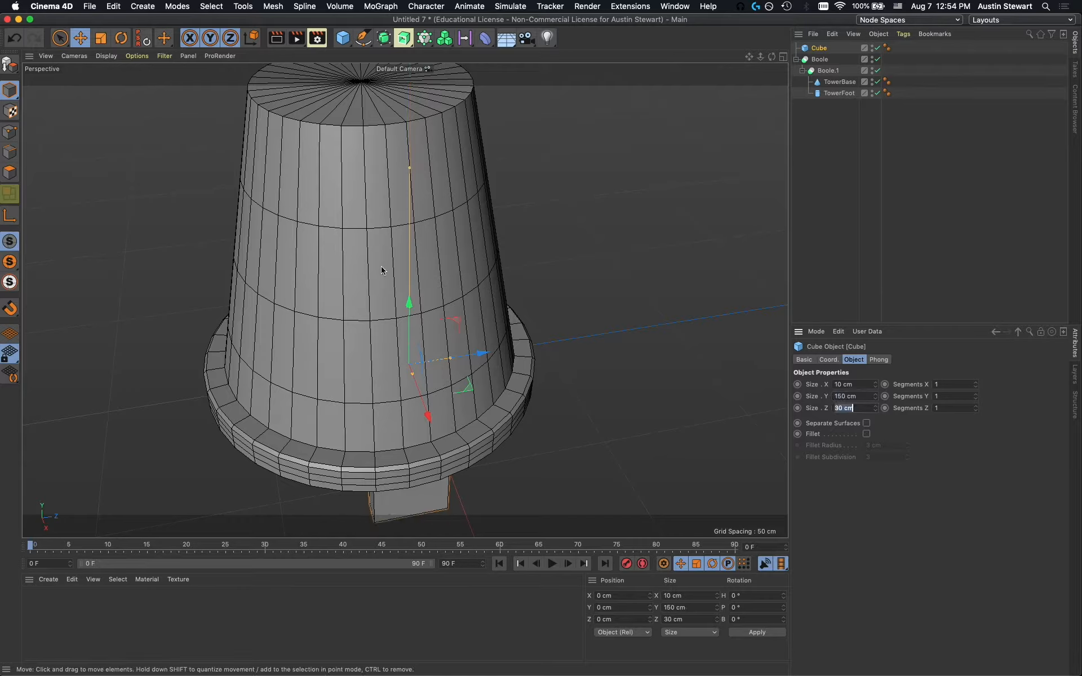
# Move the Cube beside the tower, to about 41.4 cm in Y and 53.9 cm in Z.
pyautogui.moveTo(410, 304); pyautogui.dragTo(399, 235)
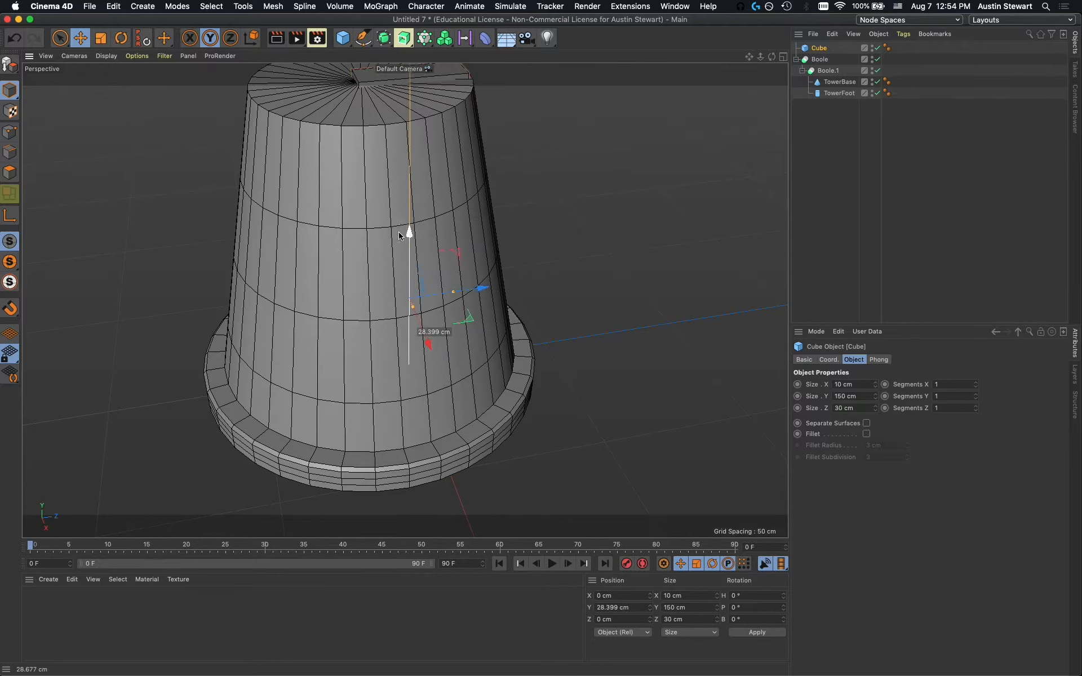
pyautogui.moveTo(480, 289); pyautogui.dragTo(560, 281)
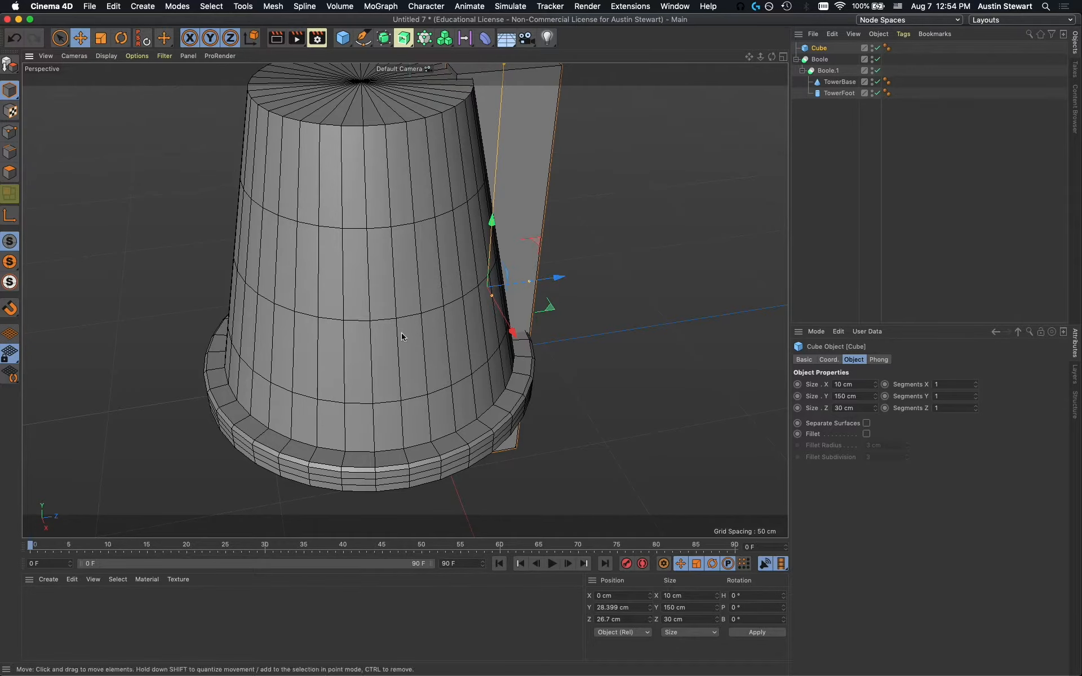
pyautogui.keyDown('alt'); pyautogui.moveTo(400, 336); pyautogui.dragTo(259, 328); pyautogui.keyUp('alt')
pyautogui.keyDown('alt'); pyautogui.moveTo(439, 354); pyautogui.dragTo(376, 366); pyautogui.keyUp('alt')
pyautogui.click(488, 298)
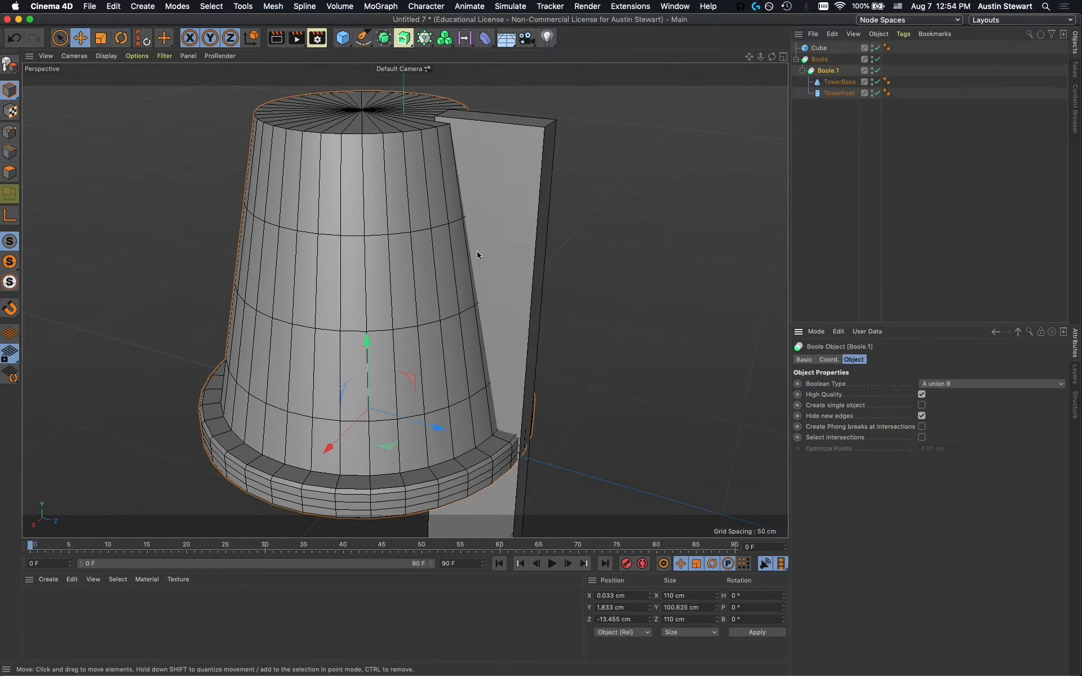
pyautogui.click(511, 241)
pyautogui.moveTo(487, 287); pyautogui.dragTo(493, 256)
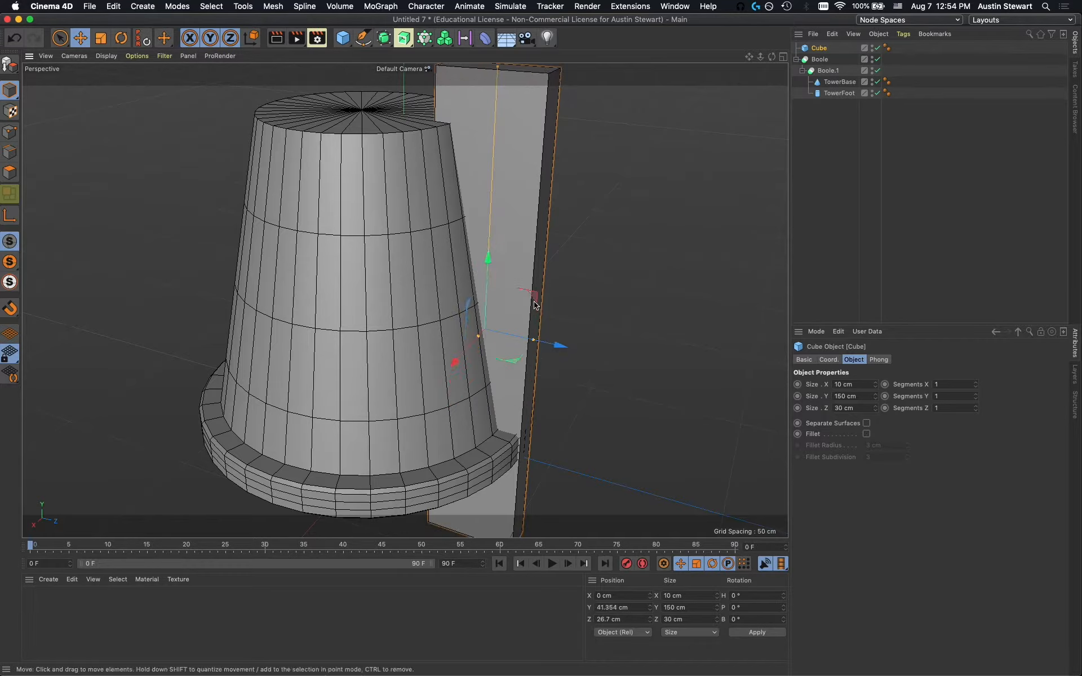
pyautogui.moveTo(561, 344); pyautogui.dragTo(646, 381)
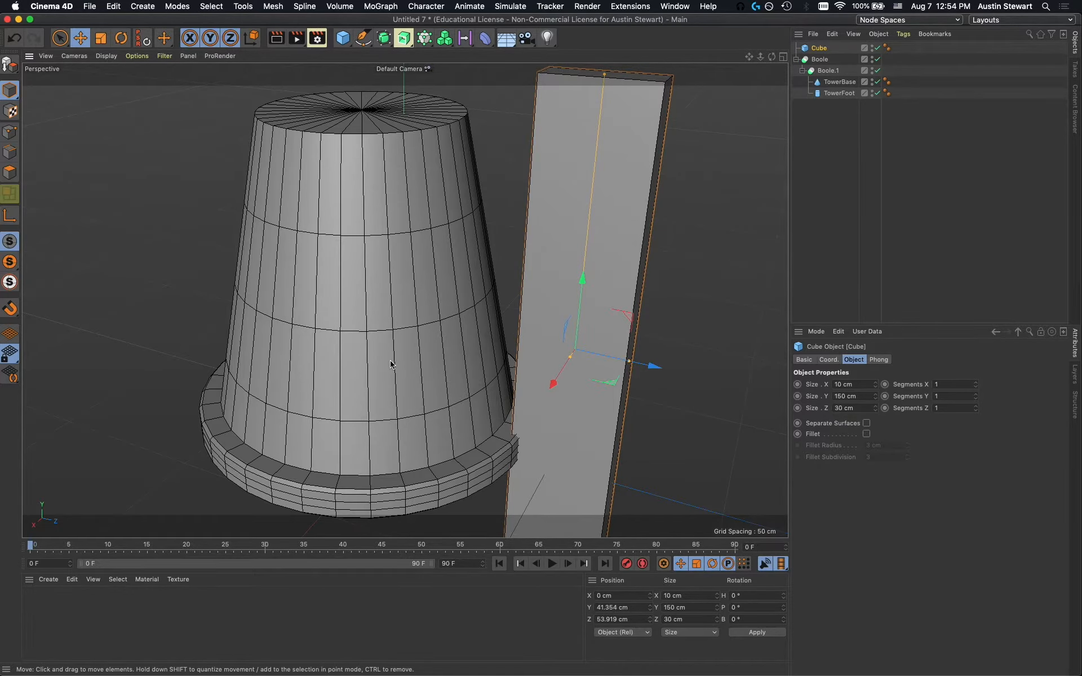
# Rotate the Cube's pitch to about 11.3° so it leans along the tower's sloping side.
pyautogui.keyDown('alt'); pyautogui.moveTo(394, 362); pyautogui.dragTo(421, 335); pyautogui.keyUp('alt')
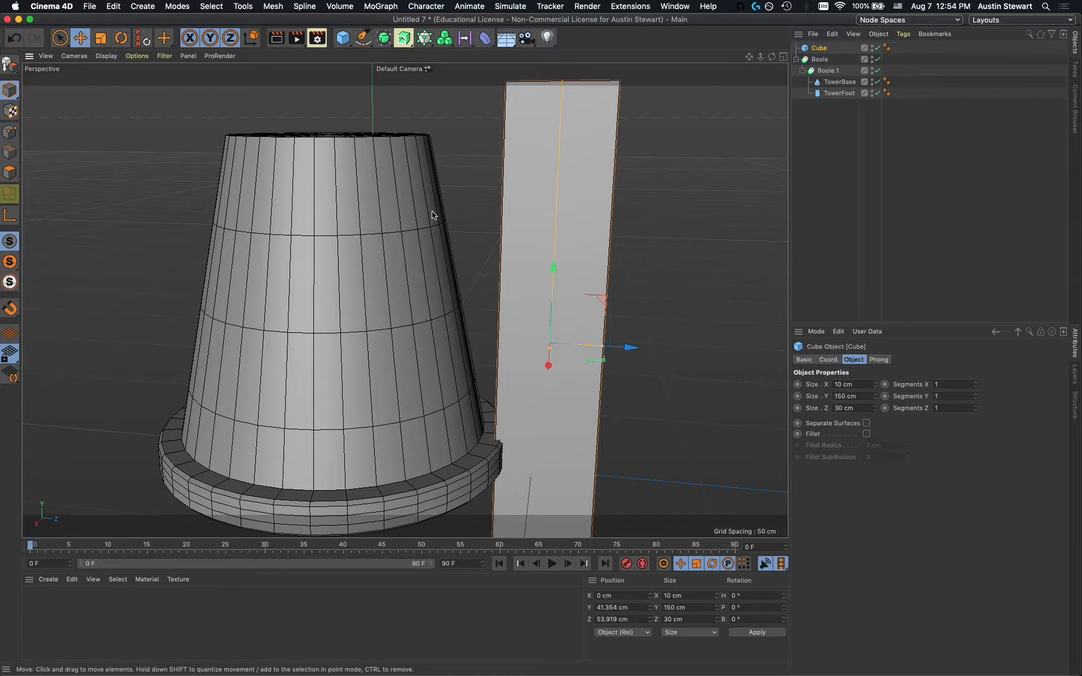
pyautogui.press('r')
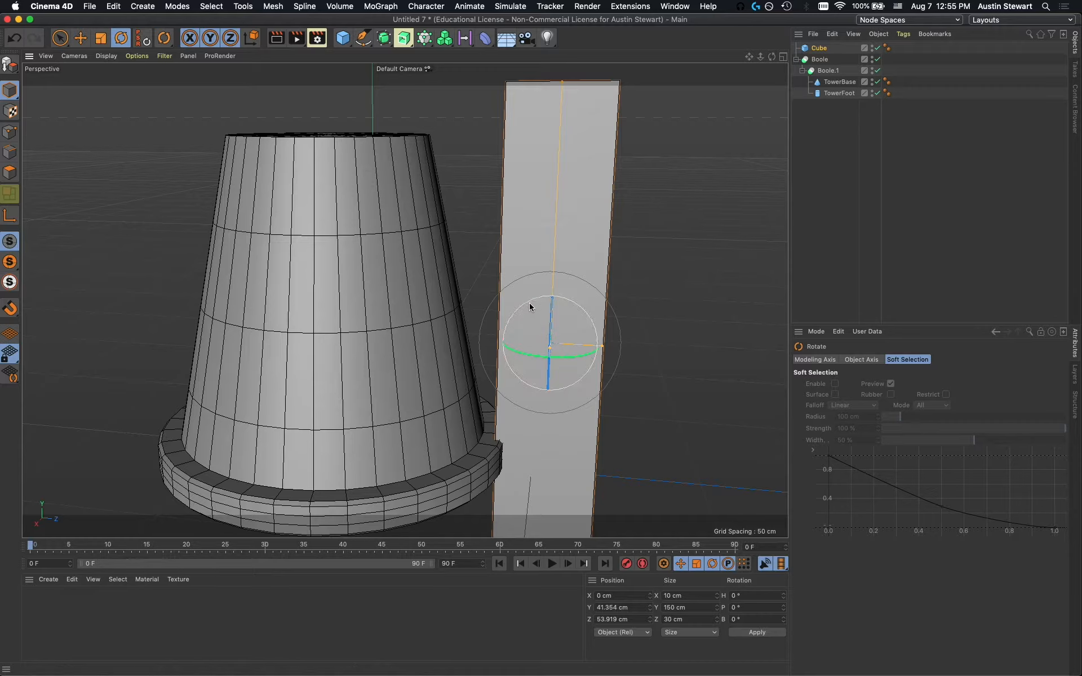
pyautogui.moveTo(529, 307); pyautogui.dragTo(518, 304)
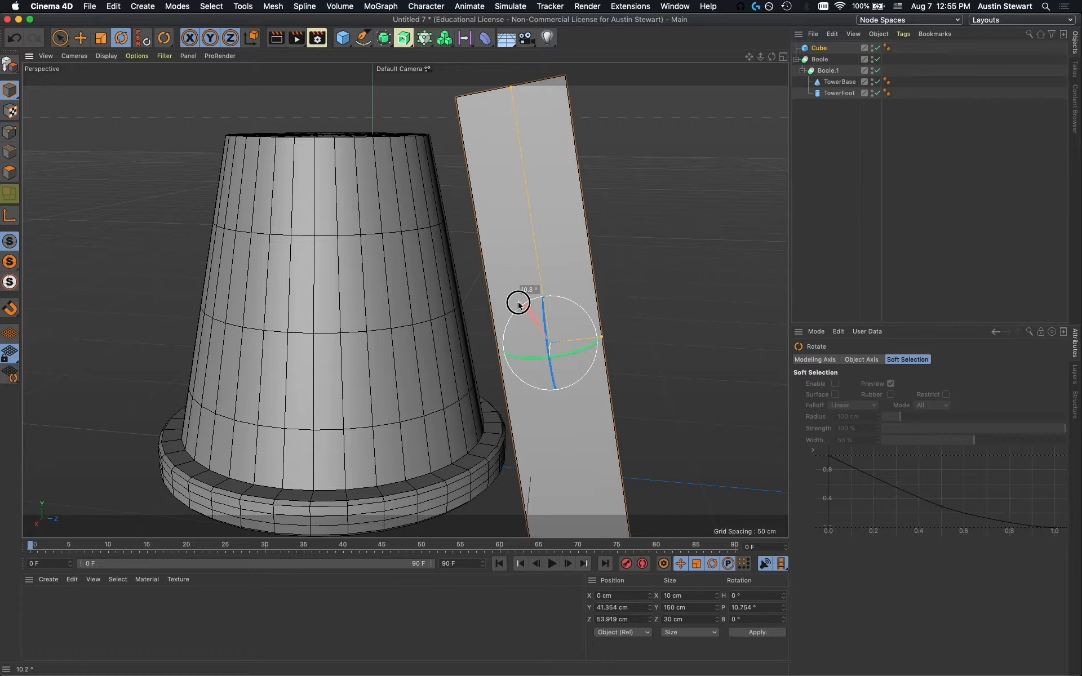
pyautogui.moveTo(518, 304); pyautogui.dragTo(517, 302)
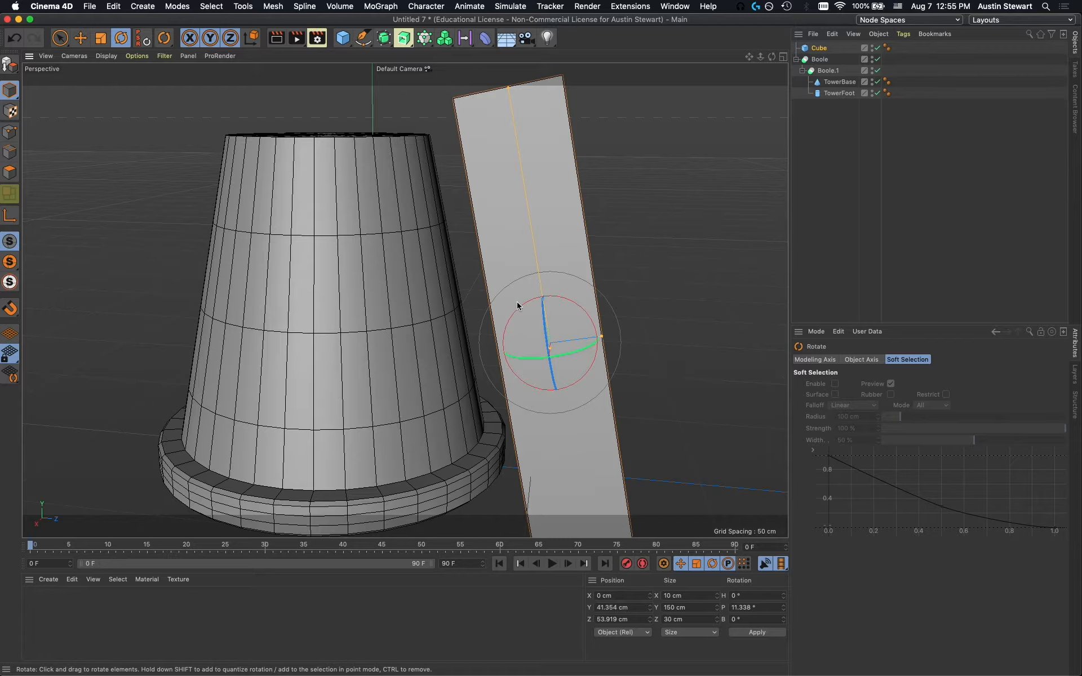
# Move the Cube into the tower's side, to about 38.8 cm in Y and 40.9 cm in Z, keeping its 30 cm depth.
pyautogui.press('e')
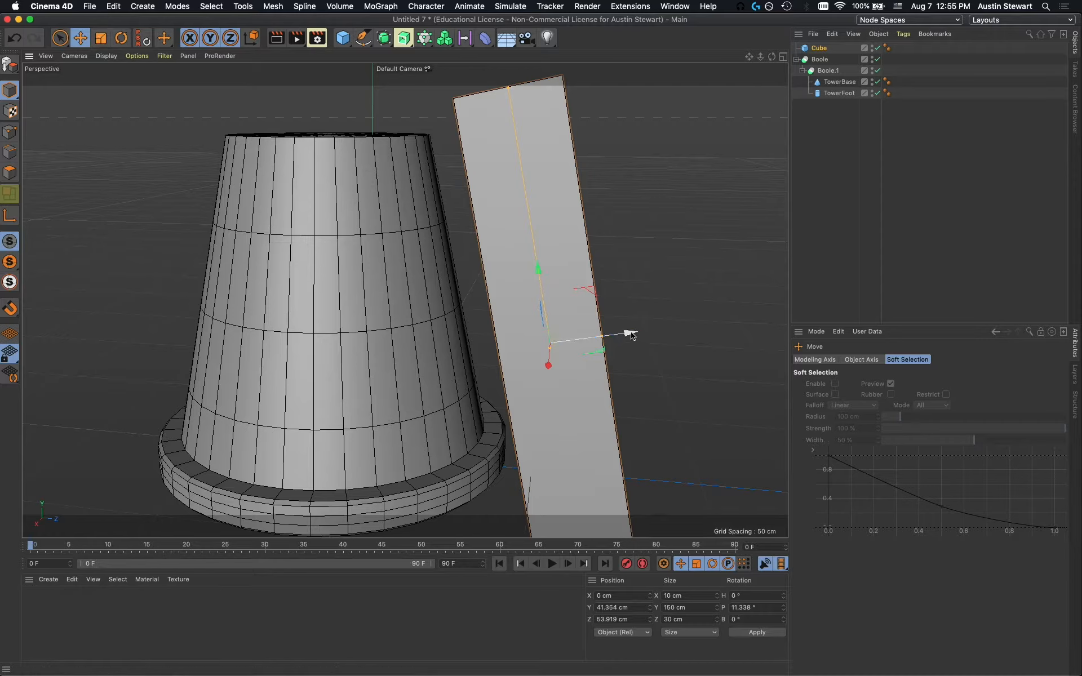
pyautogui.moveTo(631, 334); pyautogui.dragTo(589, 338)
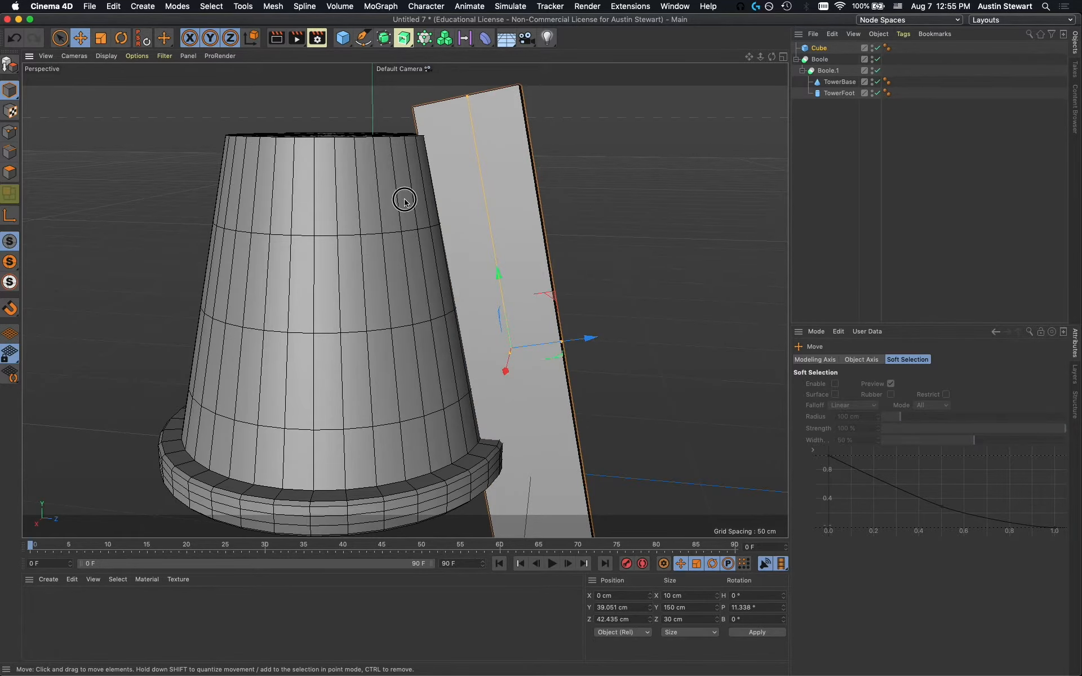
pyautogui.keyDown('alt'); pyautogui.moveTo(405, 200); pyautogui.dragTo(398, 282); pyautogui.keyUp('alt')
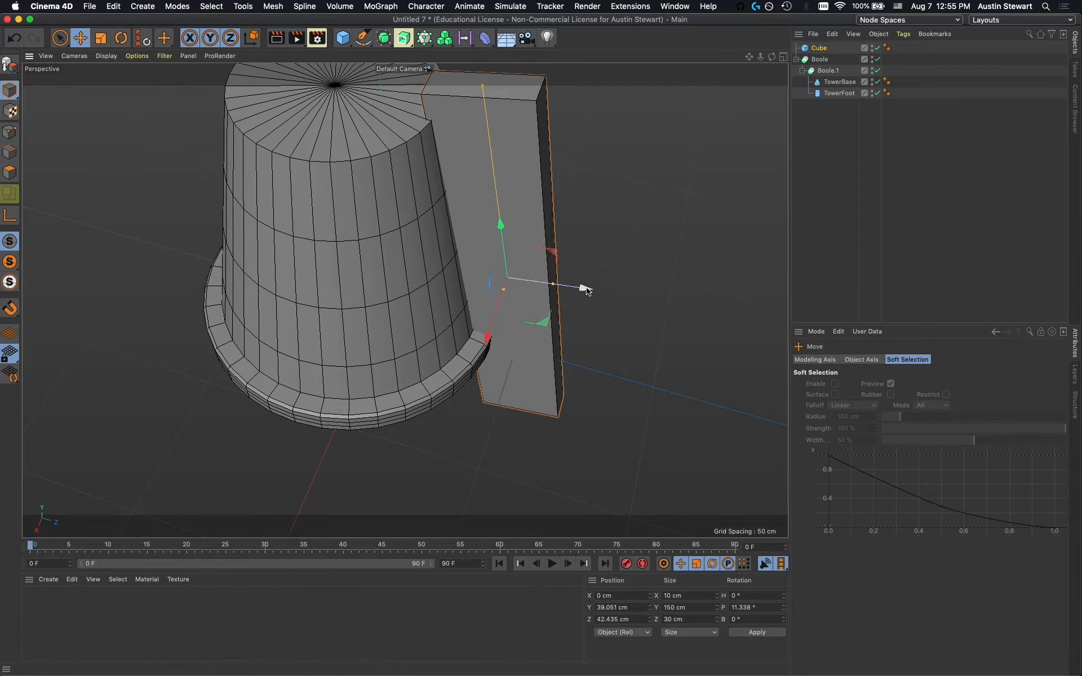
pyautogui.moveTo(586, 289); pyautogui.dragTo(580, 289)
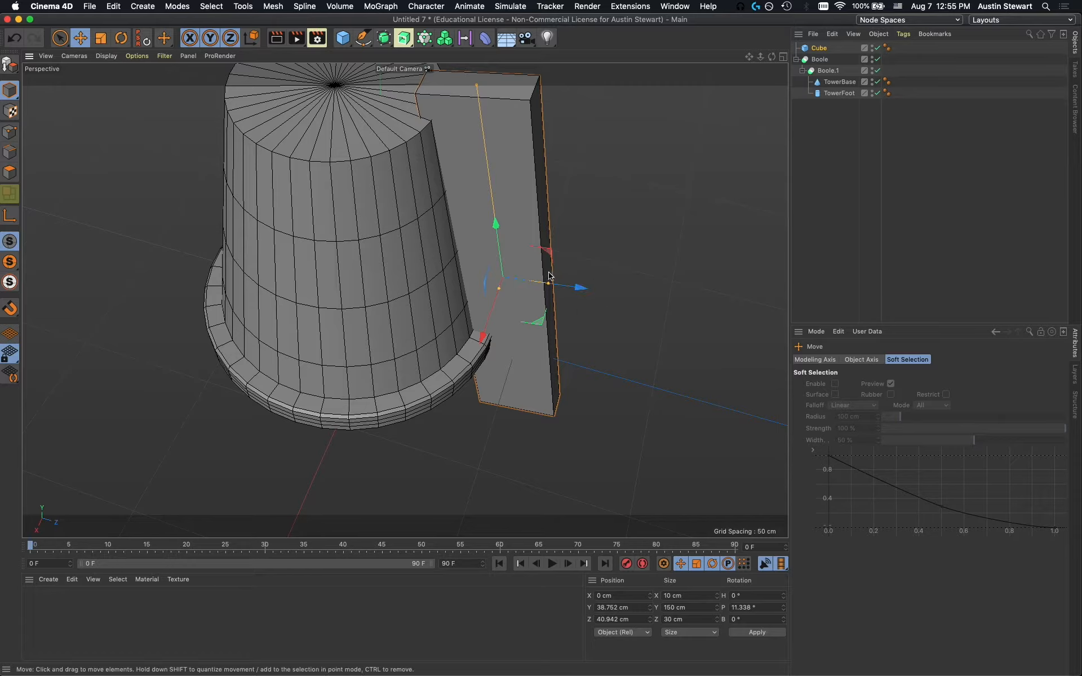
pyautogui.moveTo(548, 283); pyautogui.dragTo(610, 285)
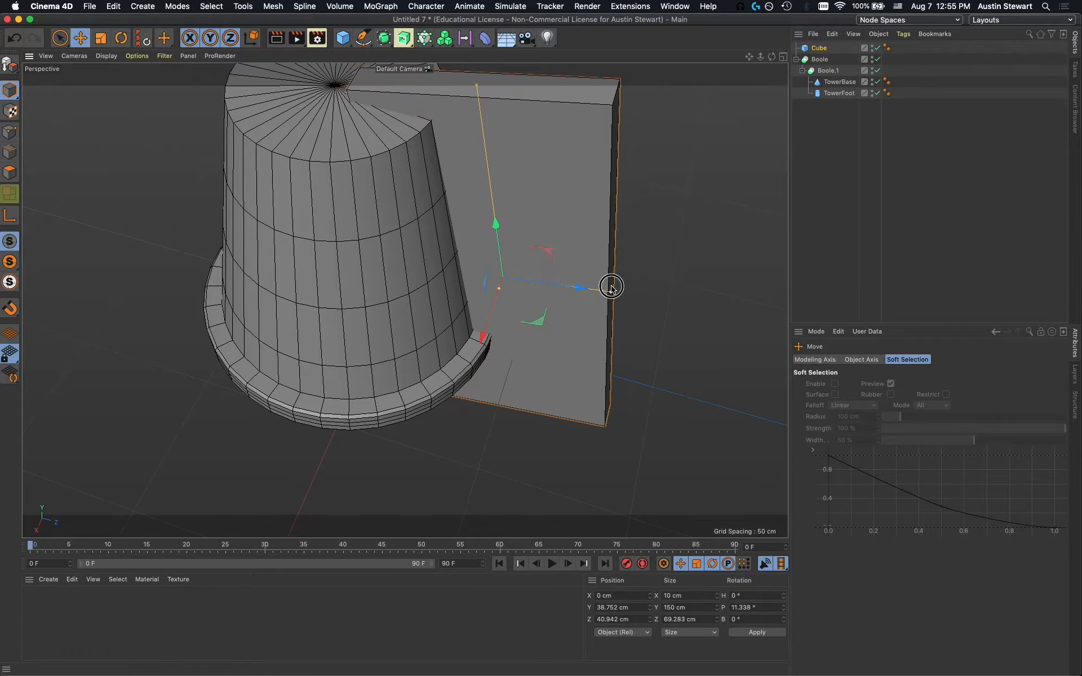
pyautogui.press('super+z')
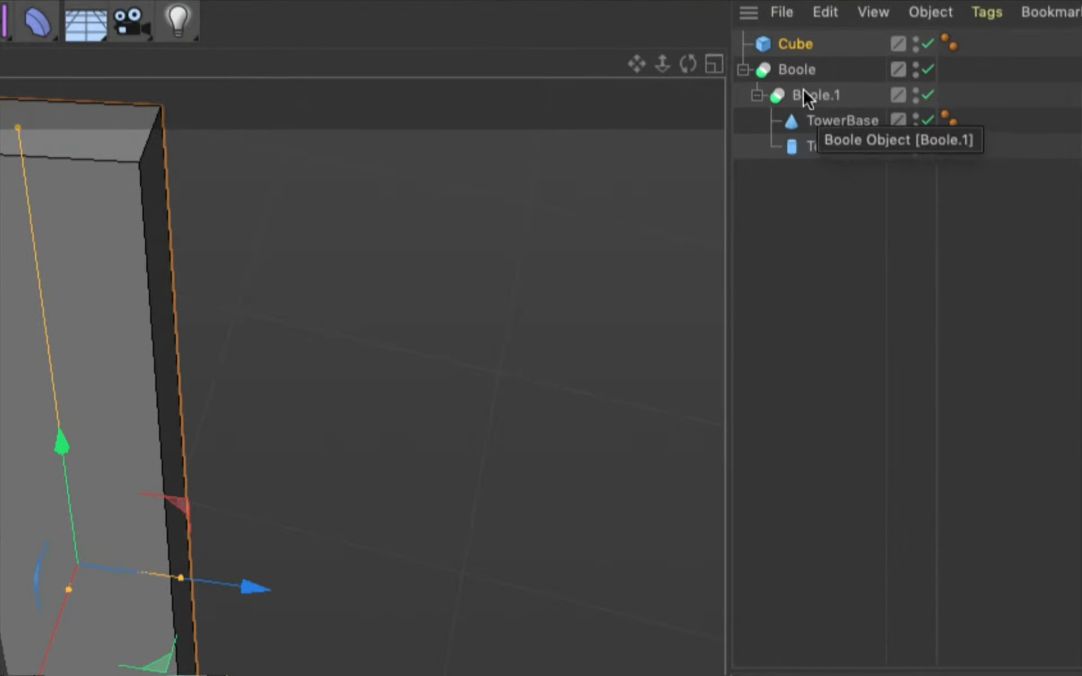
# Nest the Cube in the outer Boole below Boole.1 so it cuts a groove into the united tower.
pyautogui.click(757, 96)
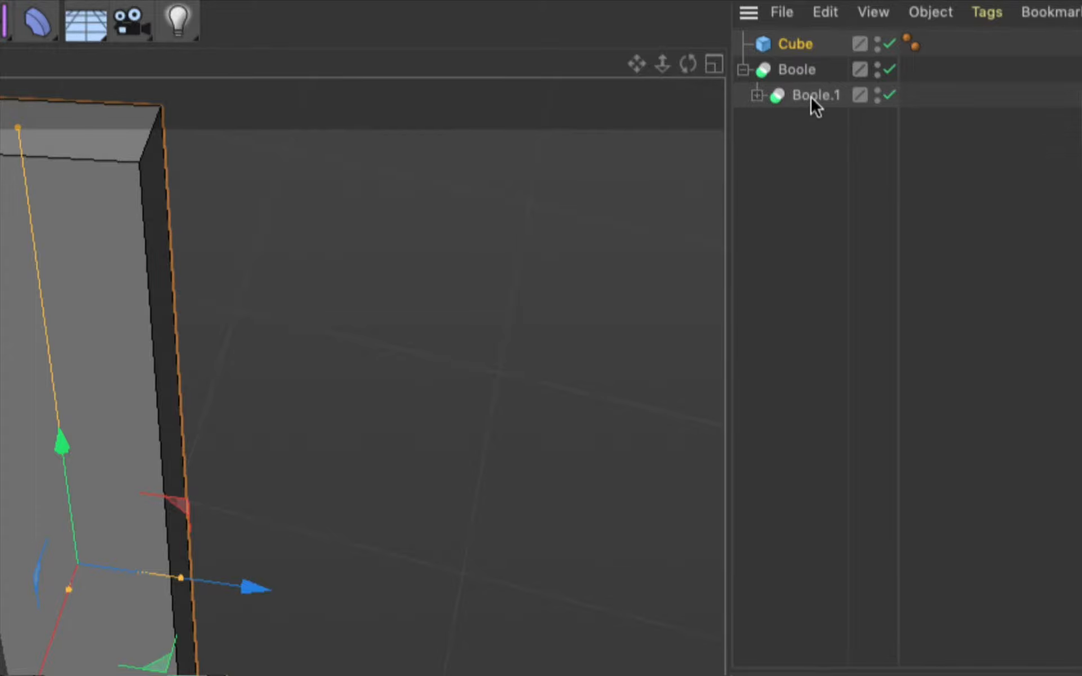
pyautogui.click(757, 95)
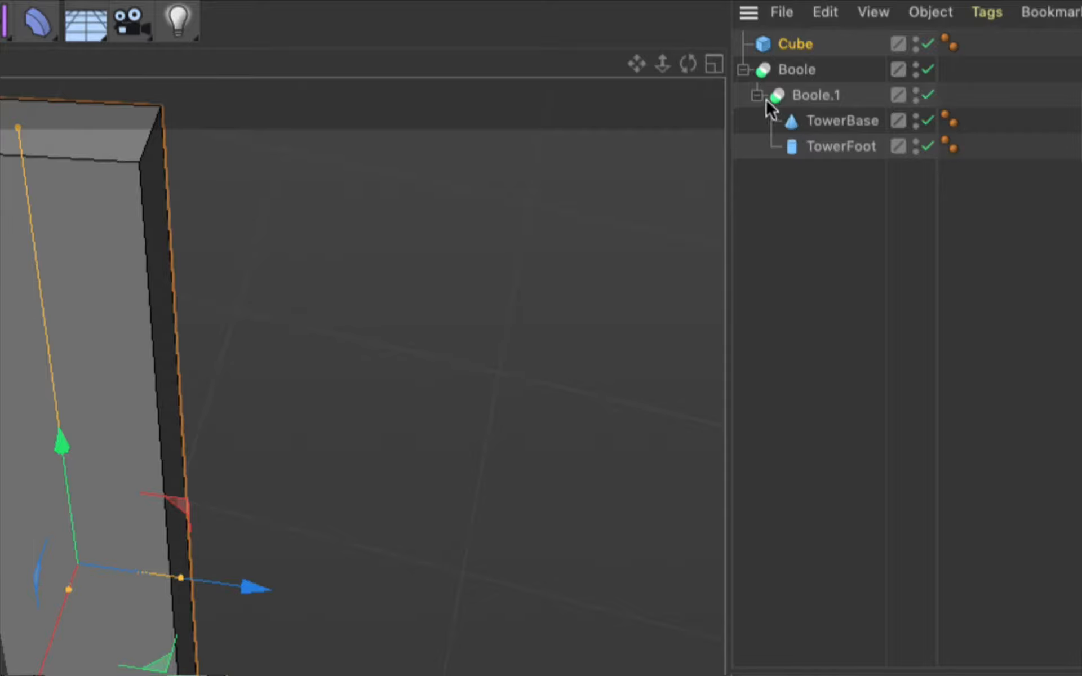
pyautogui.click(757, 95)
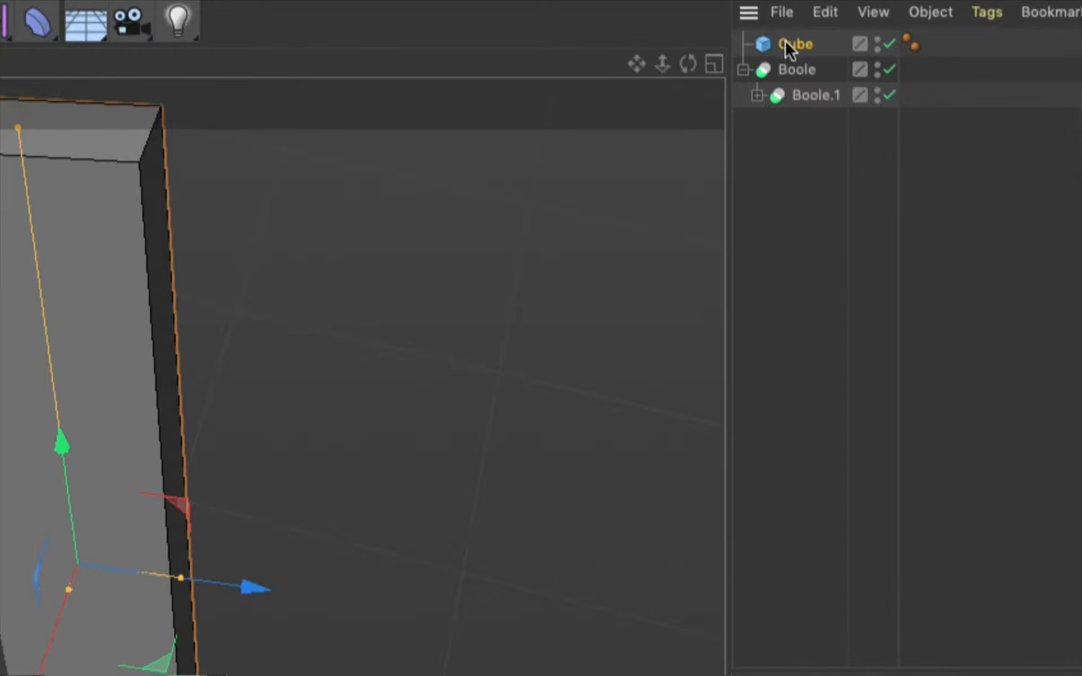
pyautogui.moveTo(786, 42)
pyautogui.mouseDown()
pyautogui.moveTo(808, 103)
pyautogui.moveTo(799, 58)
pyautogui.mouseUp()
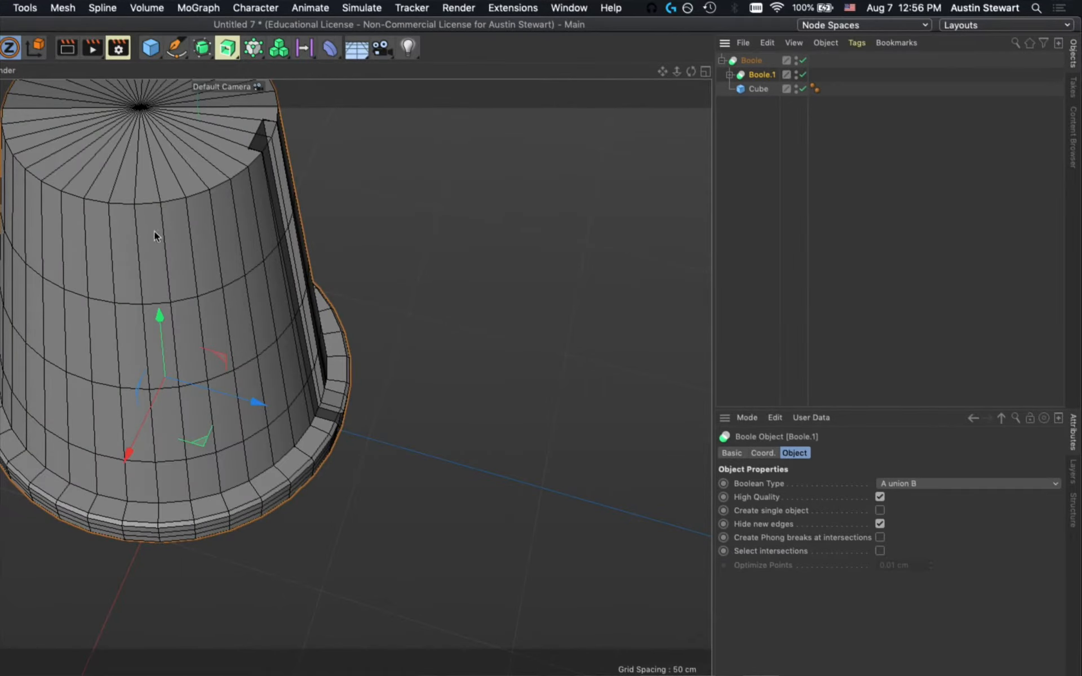
# Switch to Safari to examine the lower tower's sides in the Planet Express reference image, and compare them with the groove in Cinema 4D.
pyautogui.moveTo(187, 229)
pyautogui.keyDown('alt'); pyautogui.mouseDown()
pyautogui.moveTo(147, 219)
pyautogui.moveTo(105, 177)
pyautogui.moveTo(66, 188)
pyautogui.moveTo(65, 250)
pyautogui.moveTo(118, 285)
pyautogui.moveTo(168, 238)
pyautogui.moveTo(164, 218)
pyautogui.moveTo(127, 195)
pyautogui.moveTo(73, 218)
pyautogui.moveTo(182, 207)
pyautogui.mouseUp(); pyautogui.keyUp('alt')
pyautogui.press('super+Tab')
pyautogui.press('super+Tab')
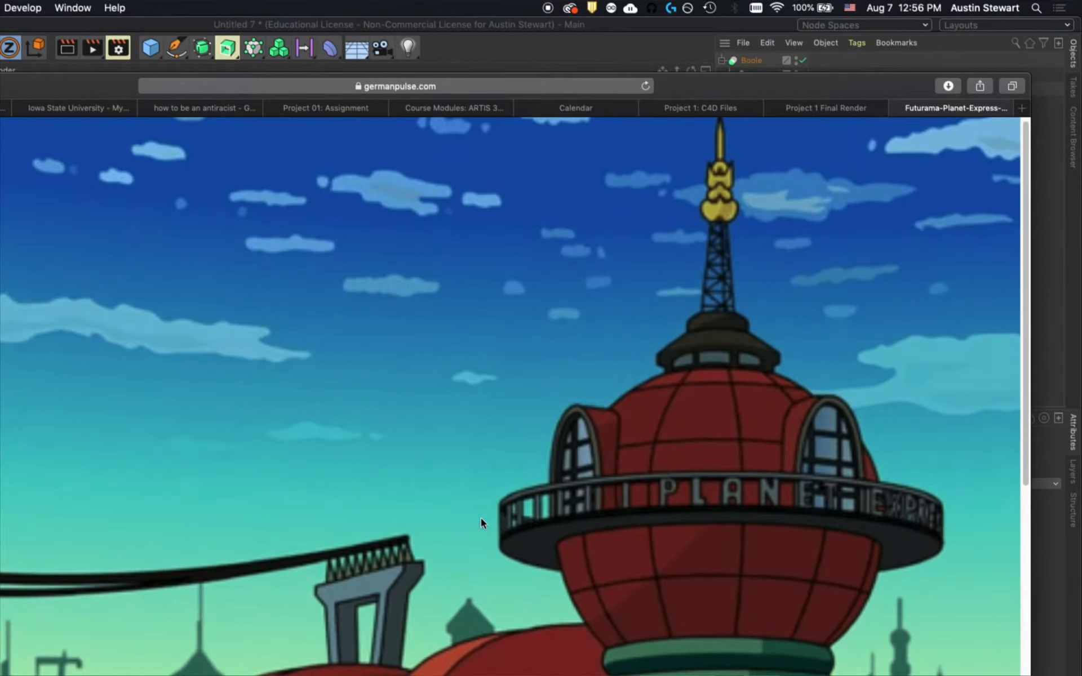
pyautogui.scroll(-10, 579, 386)
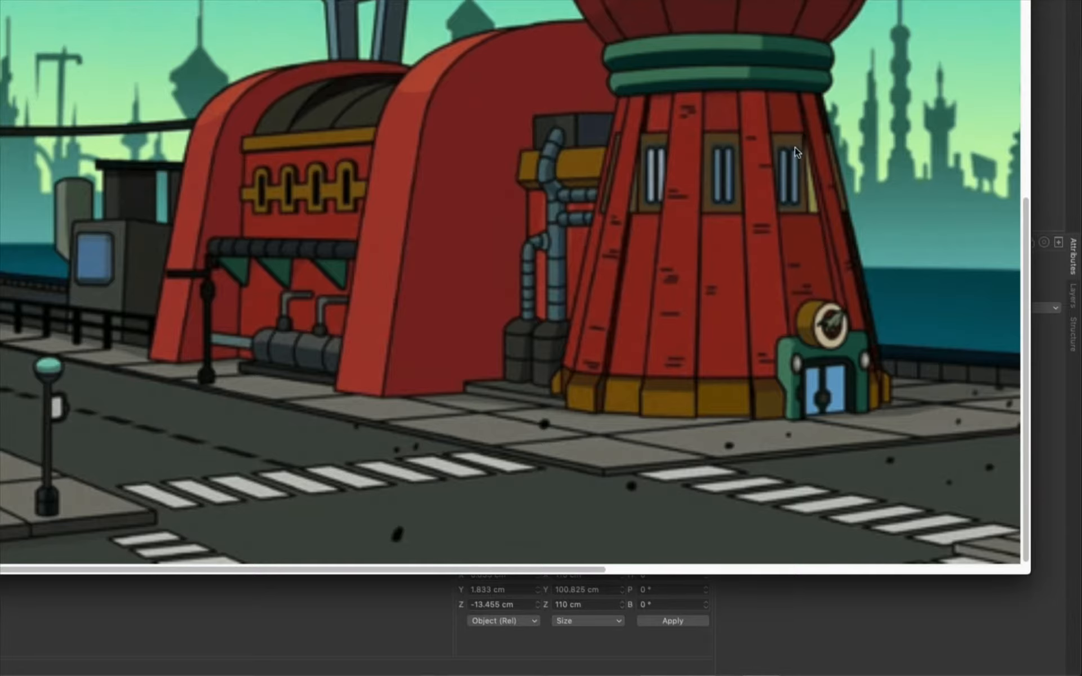
pyautogui.press('super+Tab')
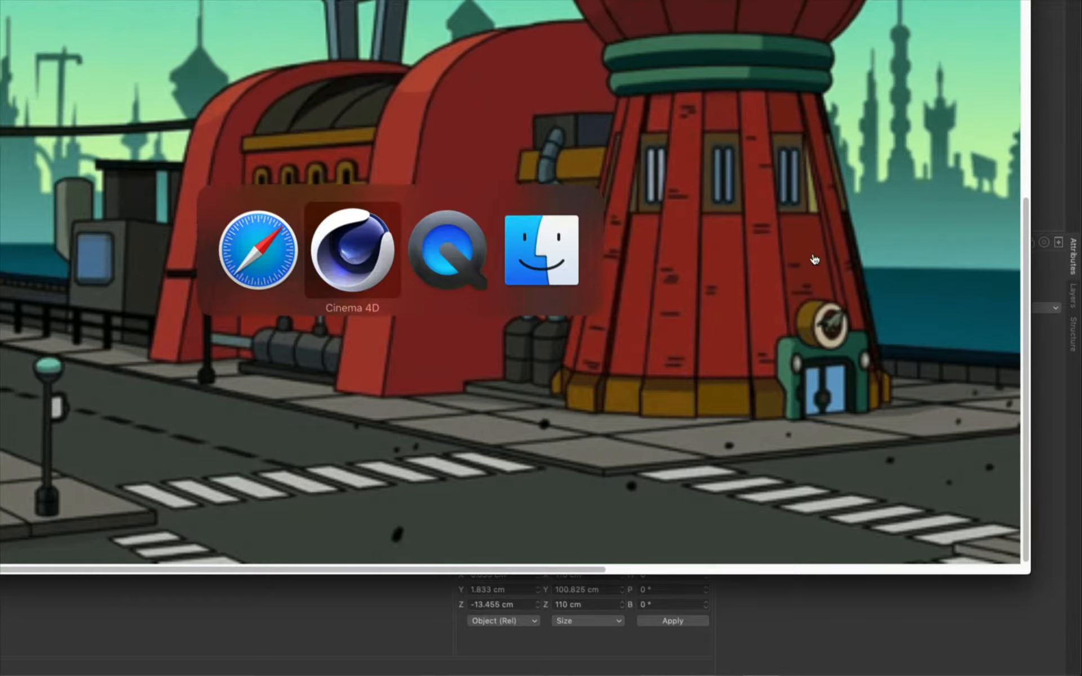
pyautogui.scroll(4, 285, 96)
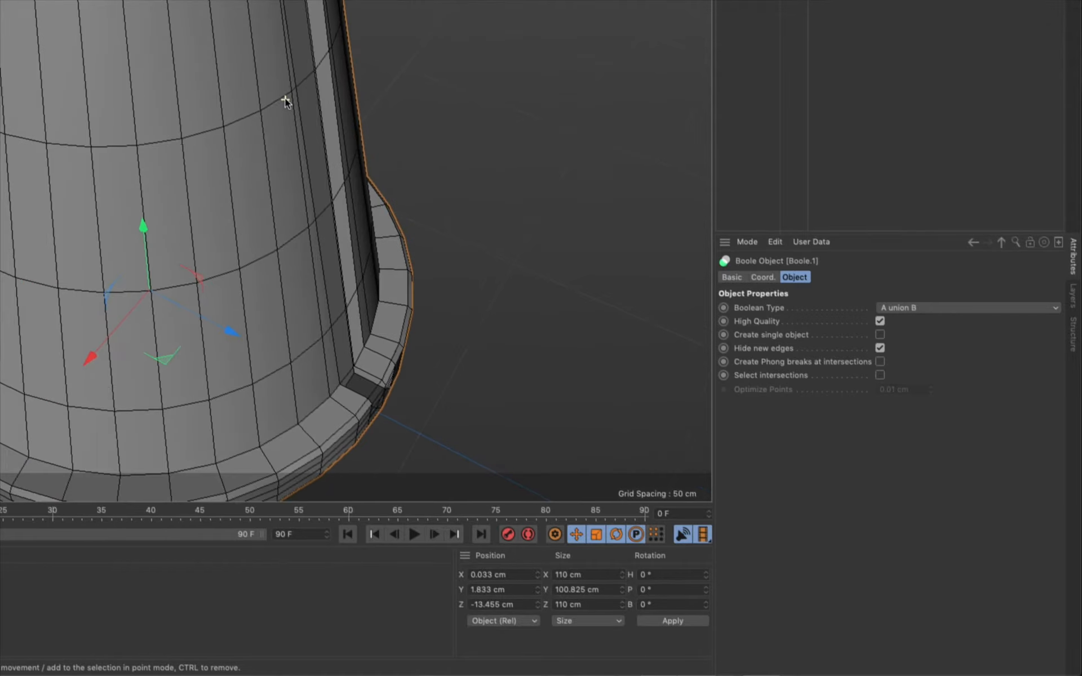
pyautogui.scroll(-3, 285, 98)
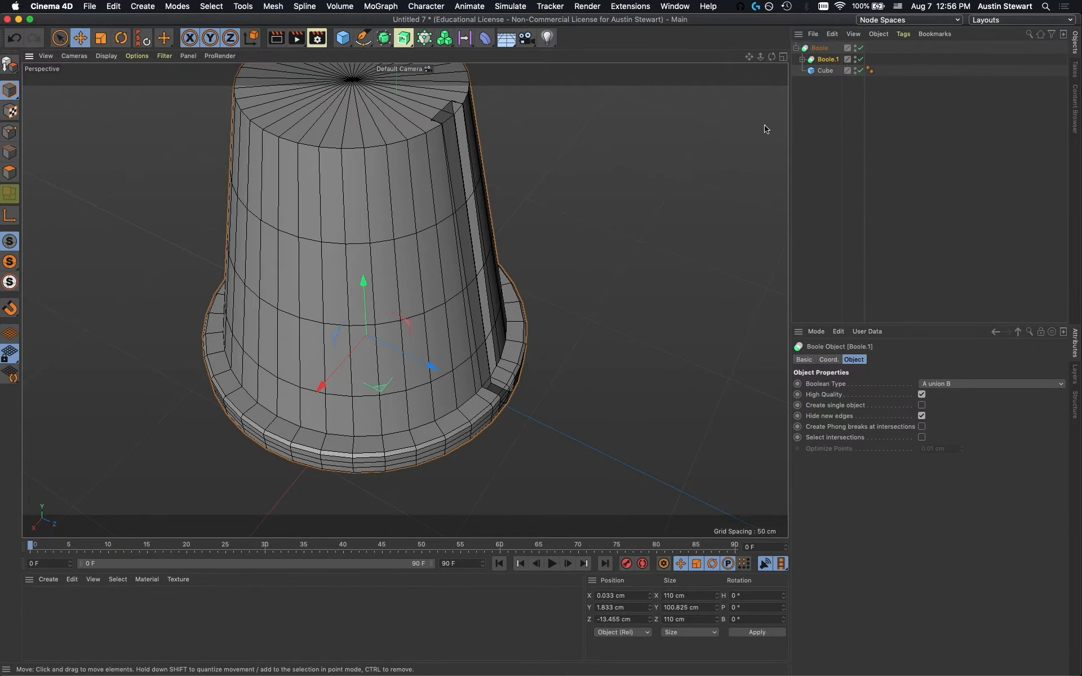
# Reduce the Cube's pitch to about 9.9° and move it outward to about 38.9 cm in Y and 41.6 cm in Z.
pyautogui.click(825, 71)
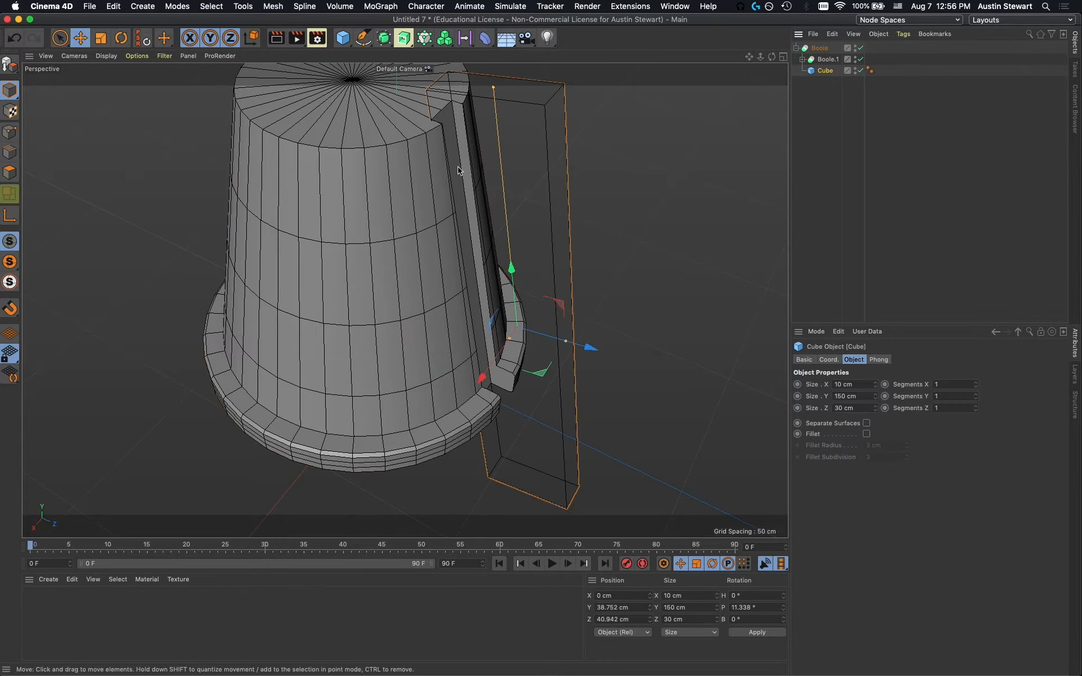
pyautogui.press('r')
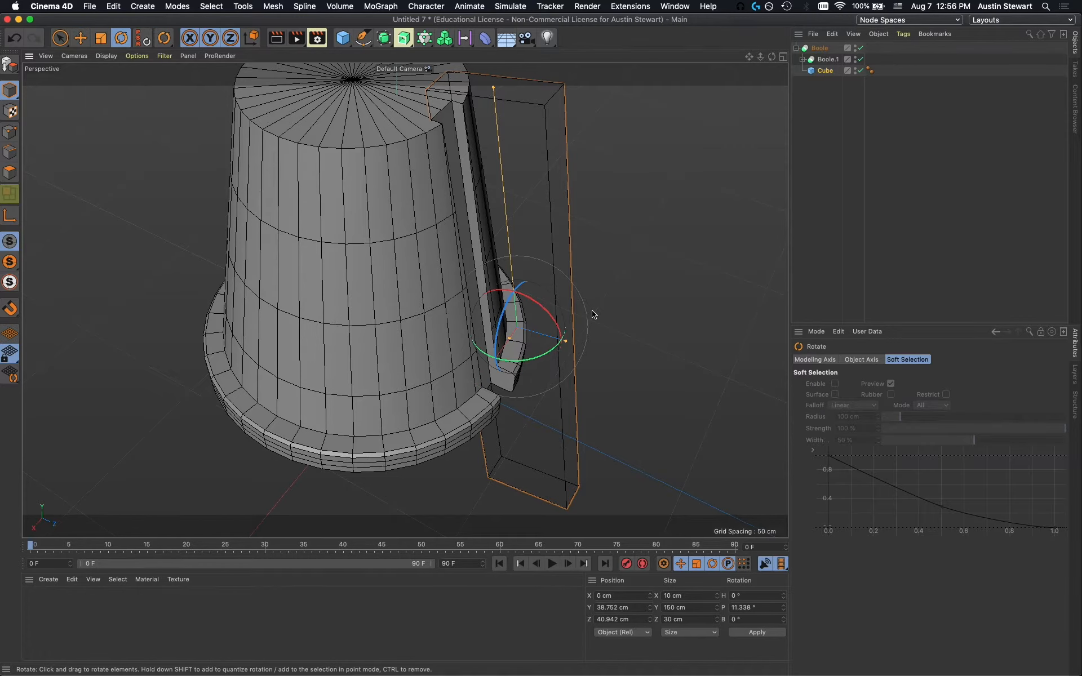
pyautogui.click(536, 304)
pyautogui.moveTo(536, 305); pyautogui.dragTo(537, 304)
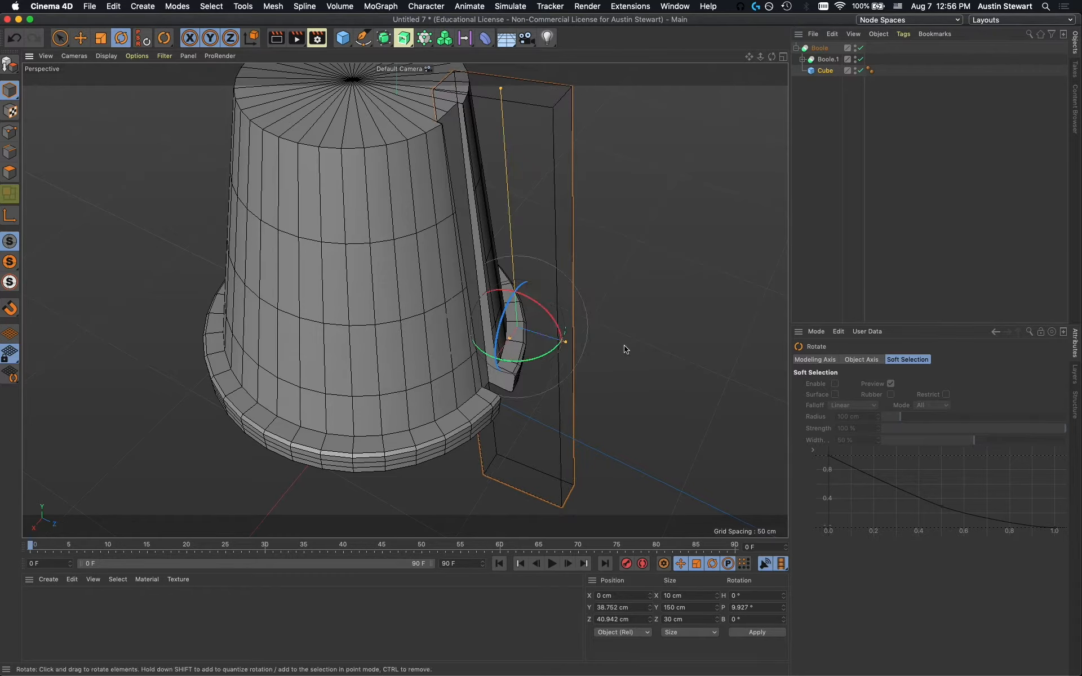
pyautogui.press('e')
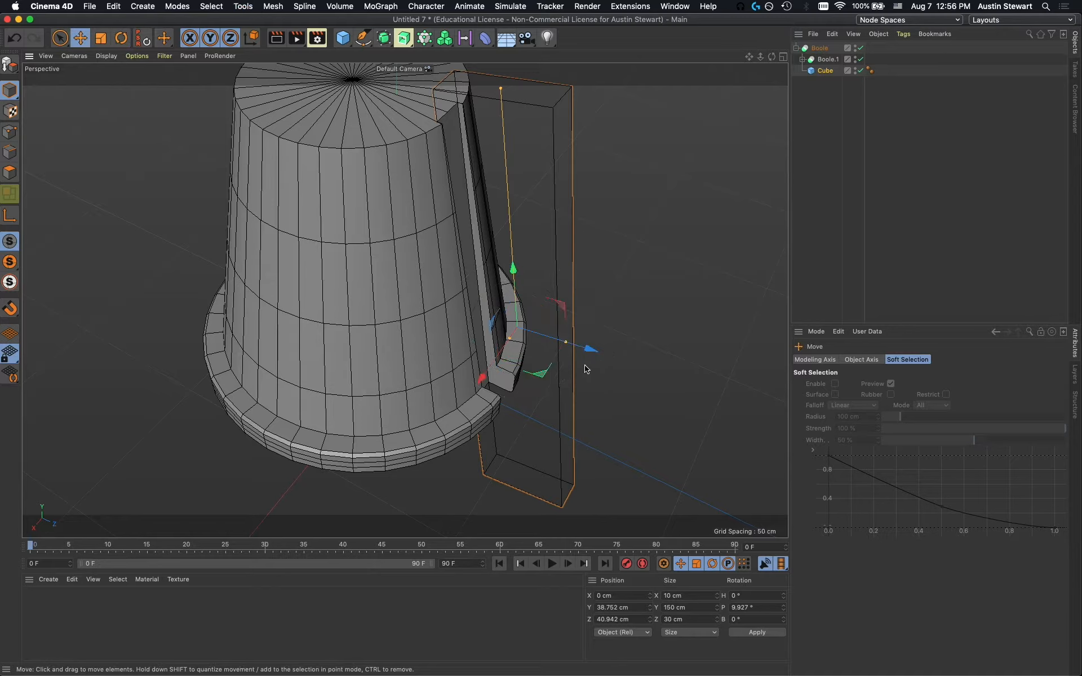
pyautogui.moveTo(587, 352); pyautogui.dragTo(591, 354)
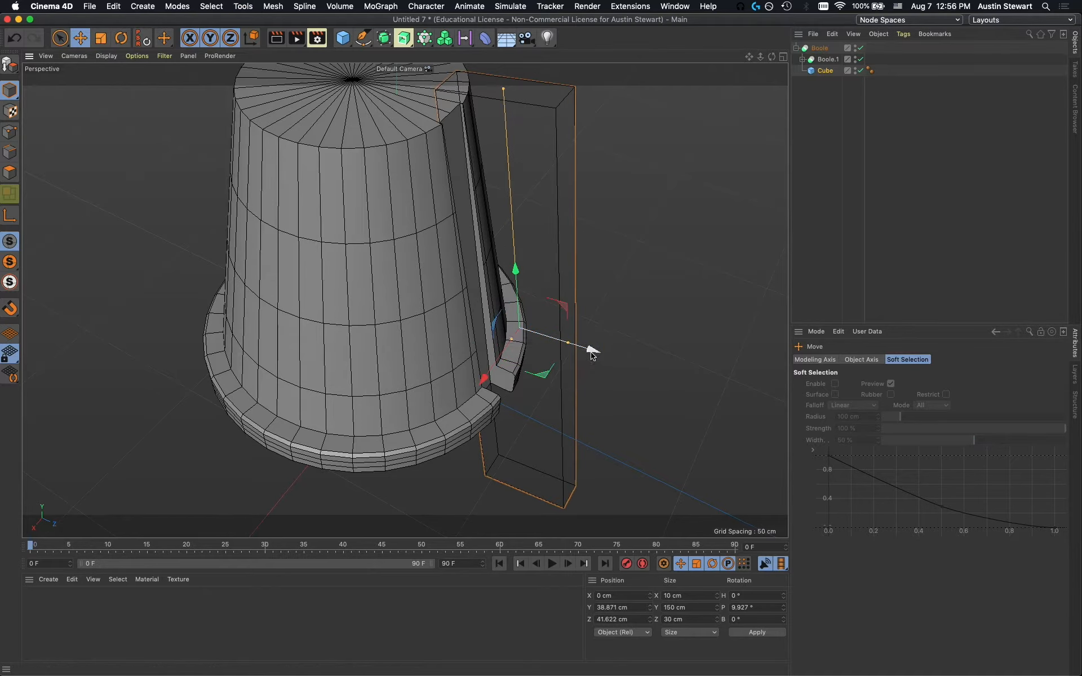
# Check the reference image in Safari, return to Cinema 4D, and add an Array object with the Cube as its child.
pyautogui.press('super+Tab')
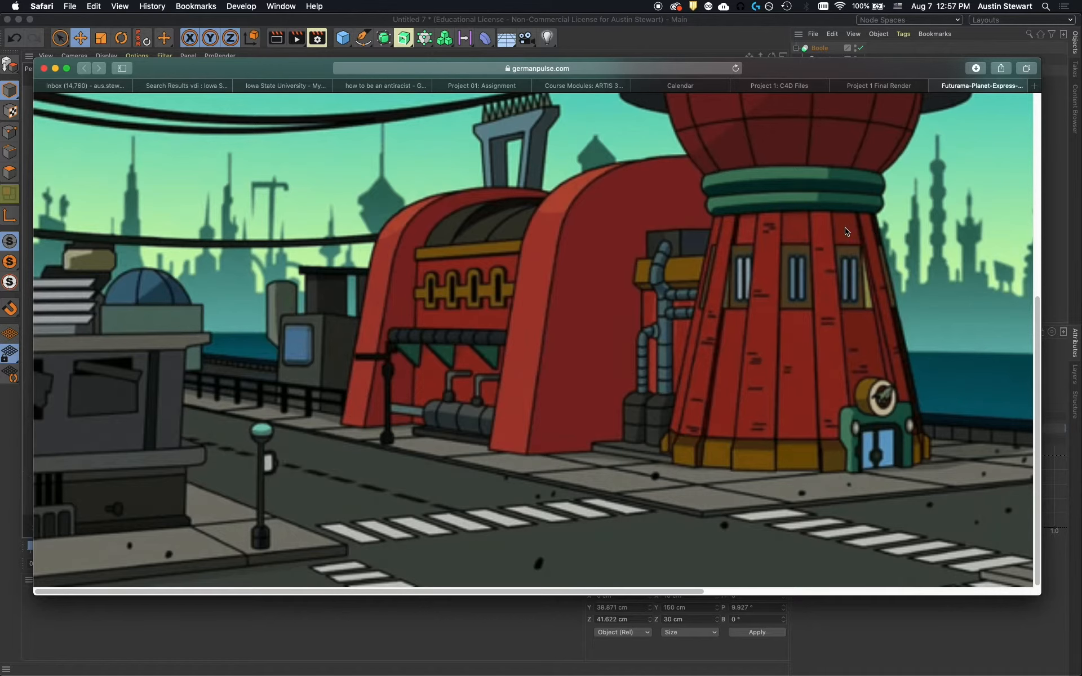
pyautogui.press('super+Tab')
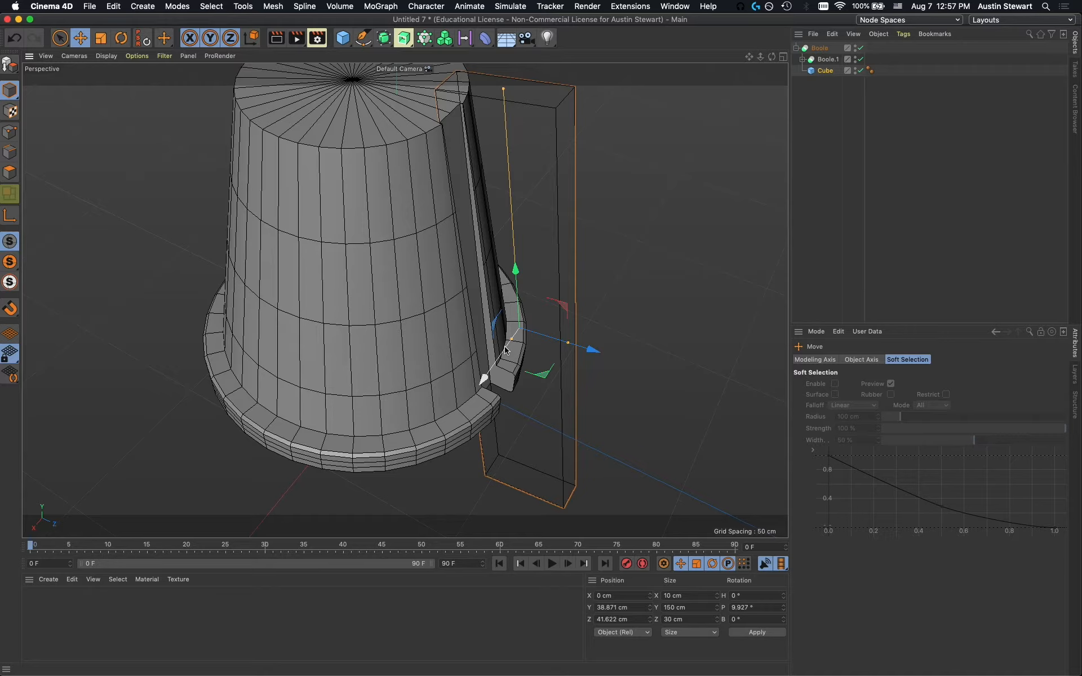
pyautogui.click(384, 40)
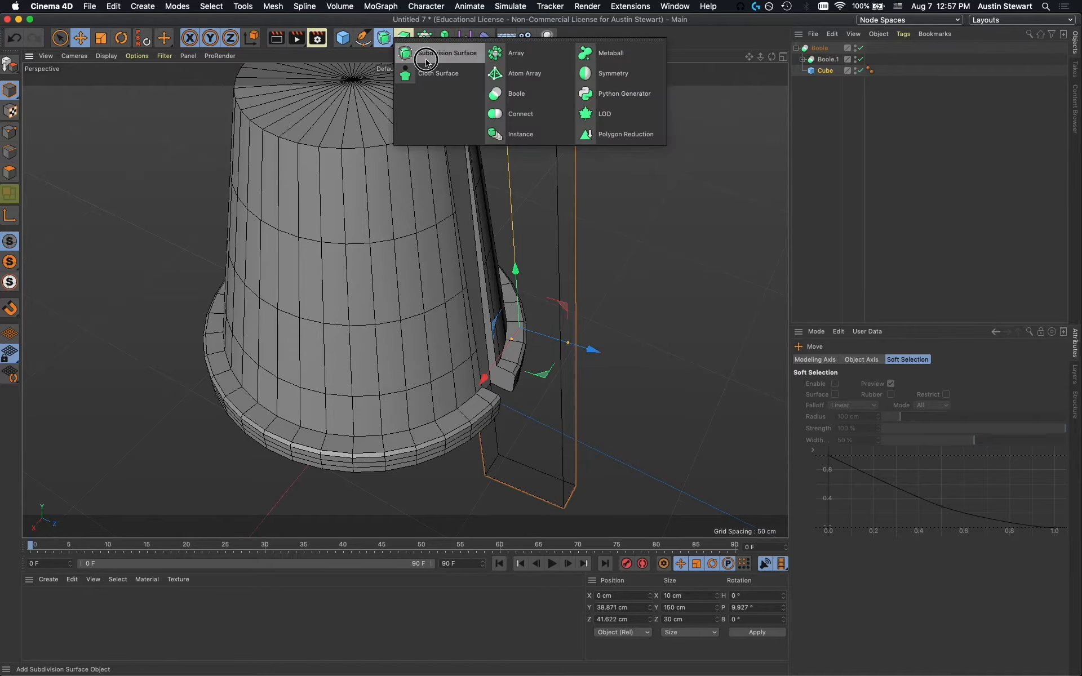
pyautogui.click(505, 55)
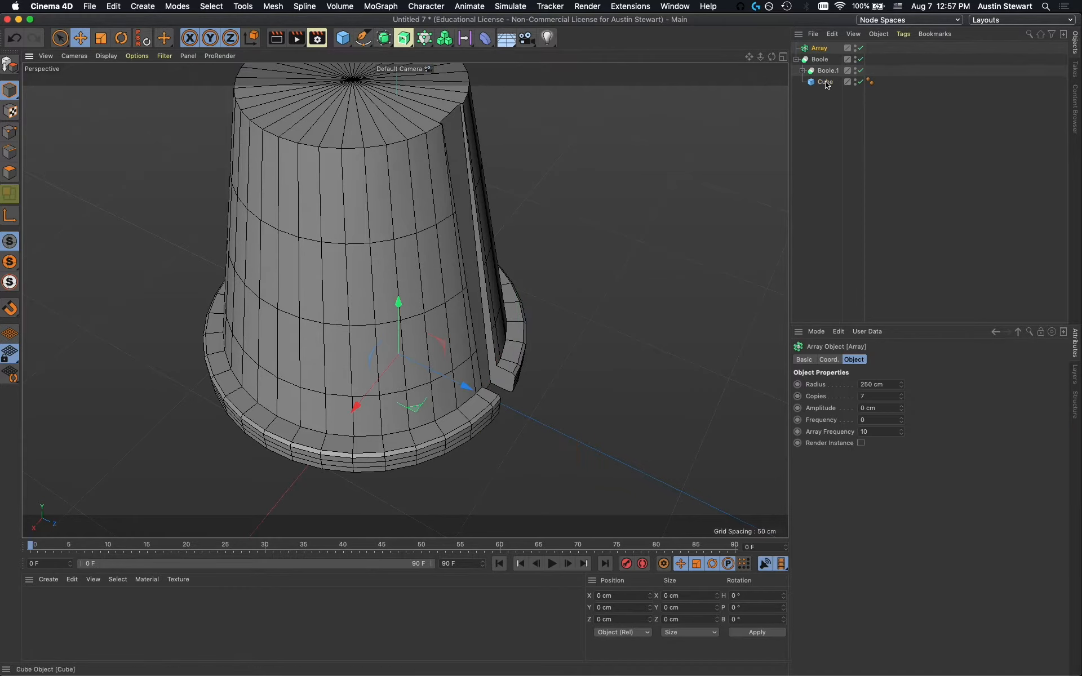
pyautogui.moveTo(825, 83); pyautogui.dragTo(820, 49)
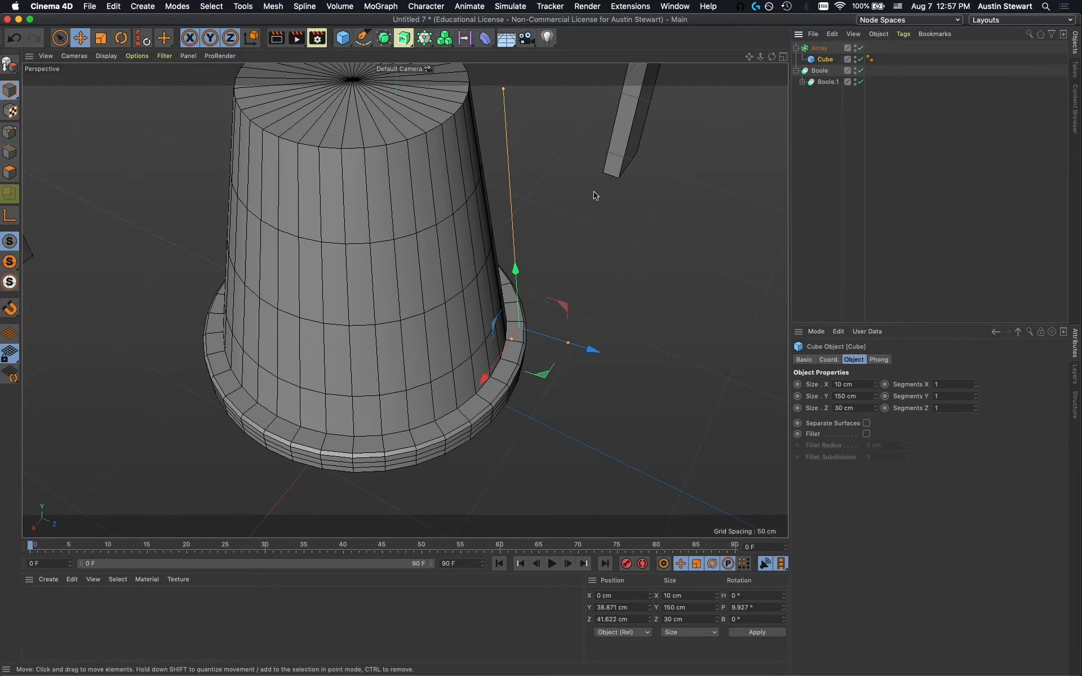
pyautogui.scroll(-10, 595, 196)
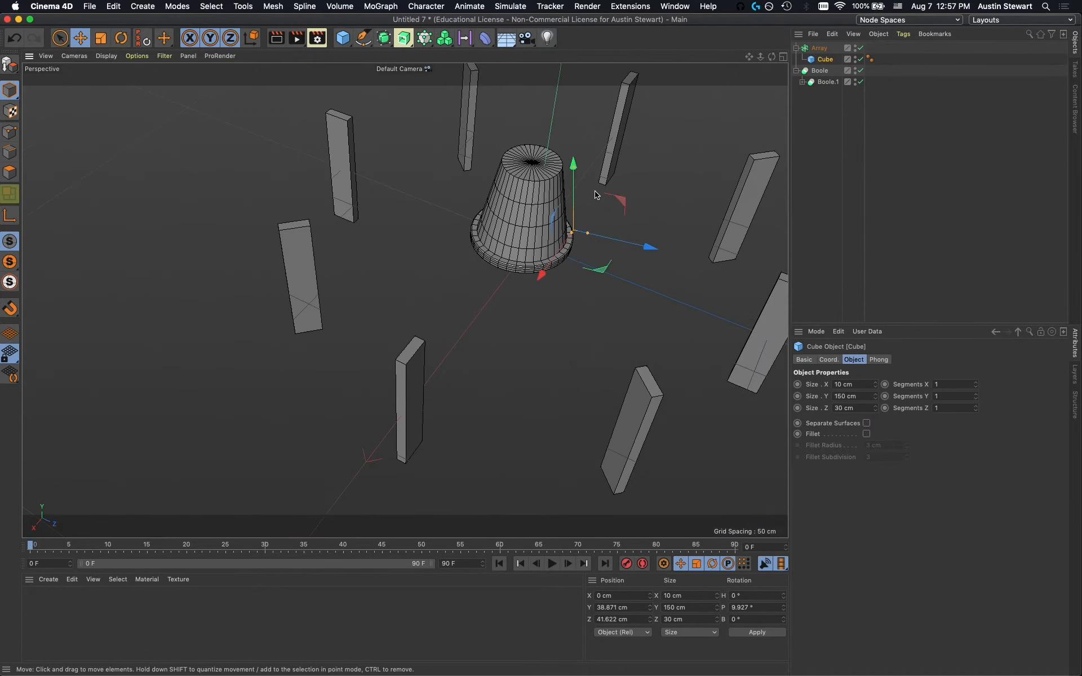
pyautogui.scroll(-4, 594, 195)
pyautogui.scroll(7, 595, 194)
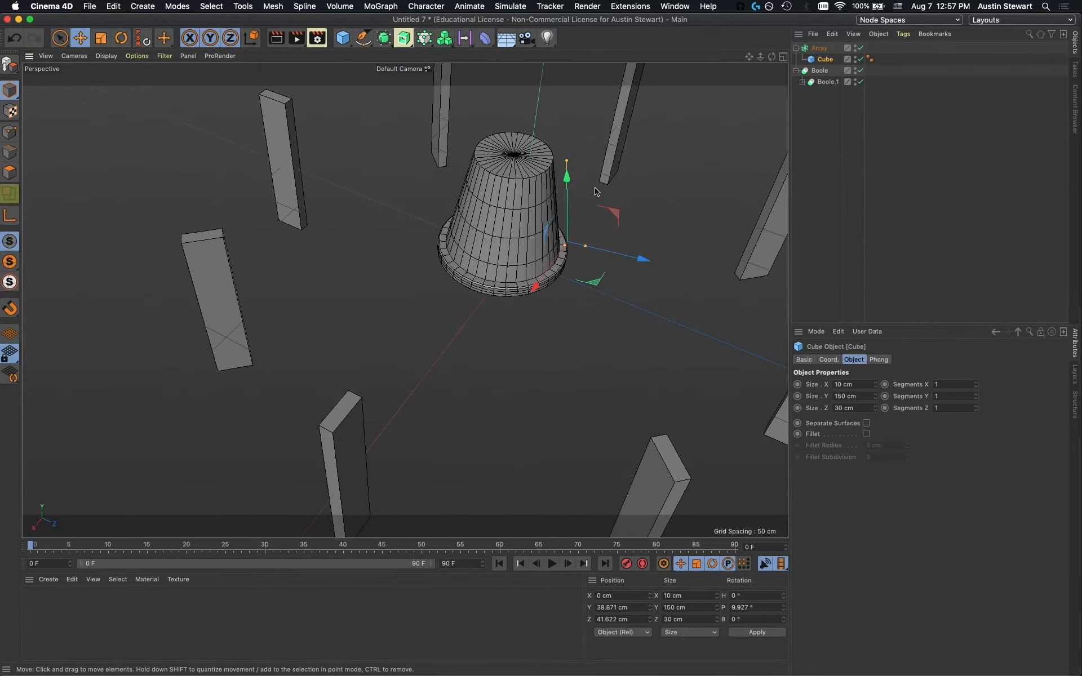
pyautogui.scroll(-3, 595, 192)
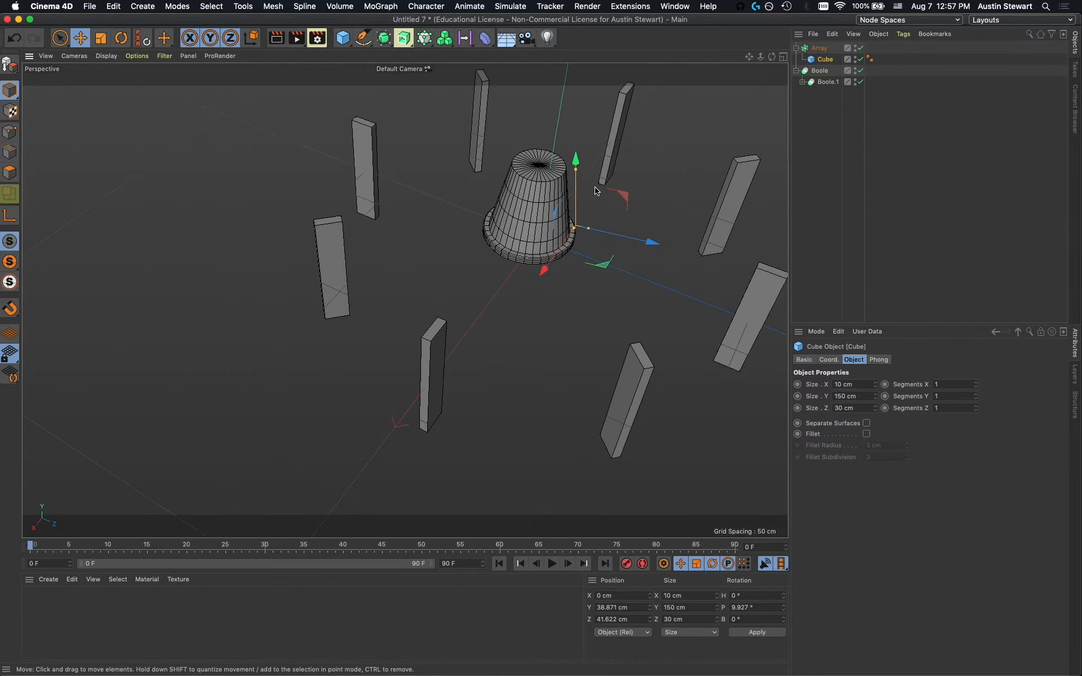
pyautogui.scroll(2, 595, 192)
pyautogui.scroll(-4, 594, 191)
pyautogui.scroll(2, 594, 191)
# Take the Cube out of the Array, placing it at the top level below the Boole, and set its pitch rotation to 0°.
pyautogui.click(825, 60)
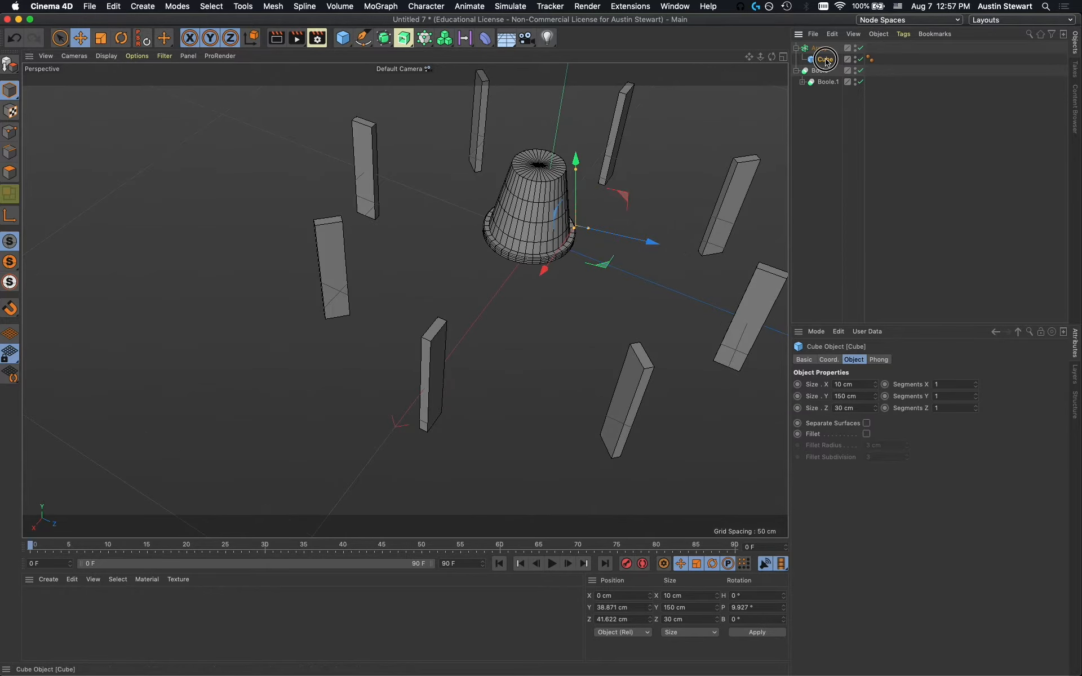
pyautogui.moveTo(825, 61); pyautogui.dragTo(816, 115)
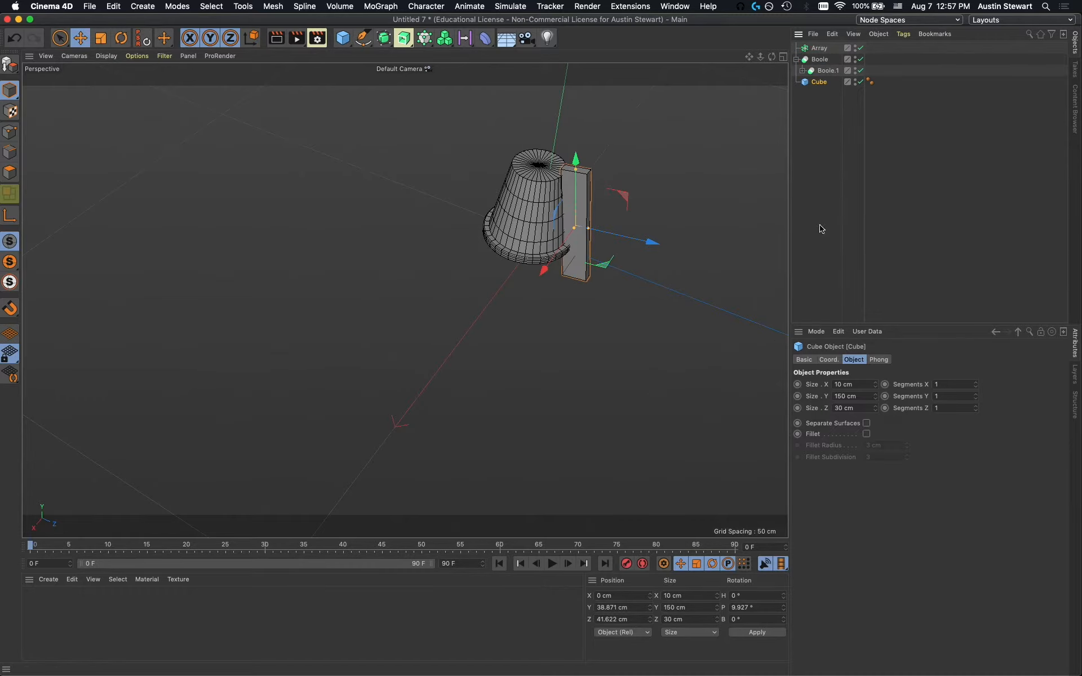
pyautogui.click(830, 360)
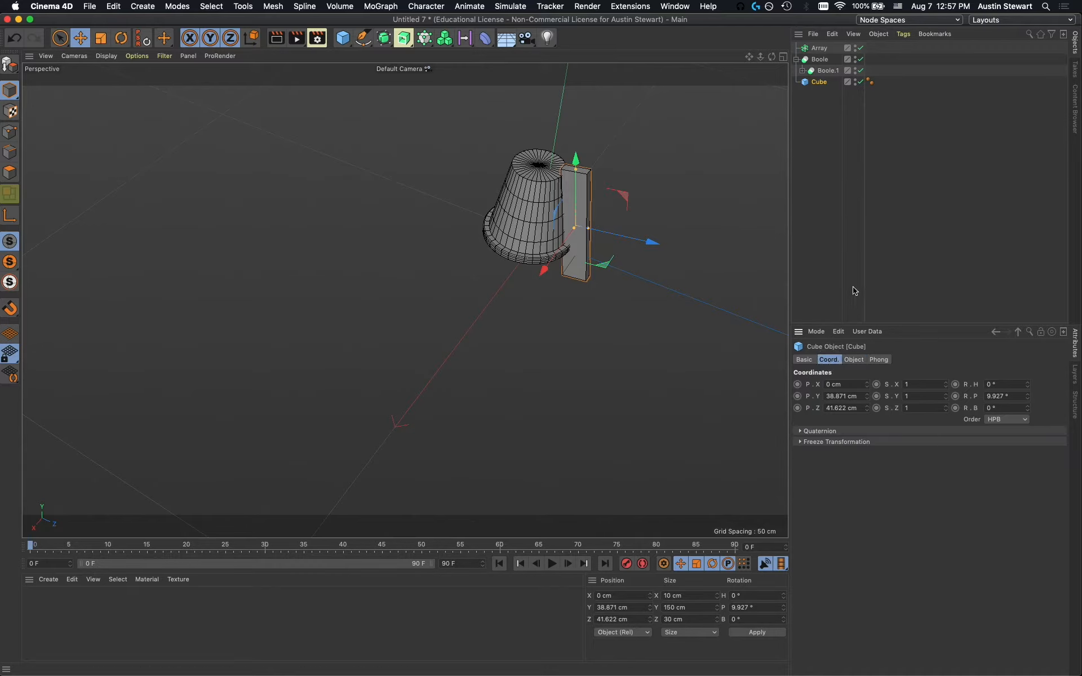
pyautogui.click(997, 396)
pyautogui.write('10')
pyautogui.press('Return')
pyautogui.click(980, 488)
pyautogui.click(999, 396)
pyautogui.write('0')
pyautogui.press('Return')
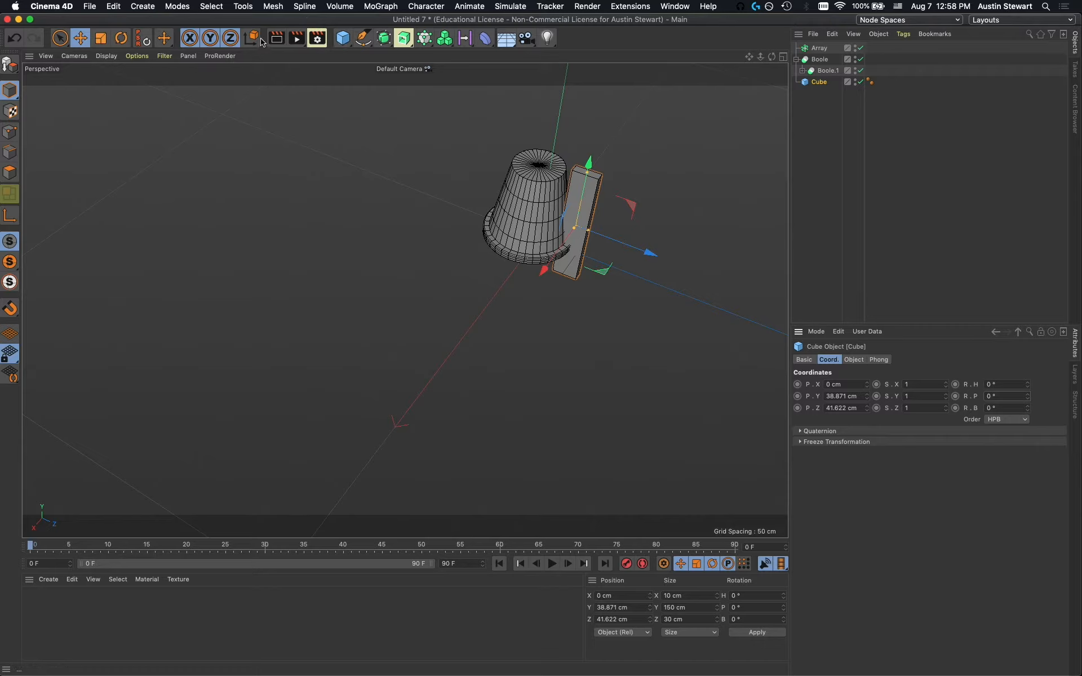
# Create a Null object at the scene origin and reselect the Cube.
pyautogui.click(142, 6)
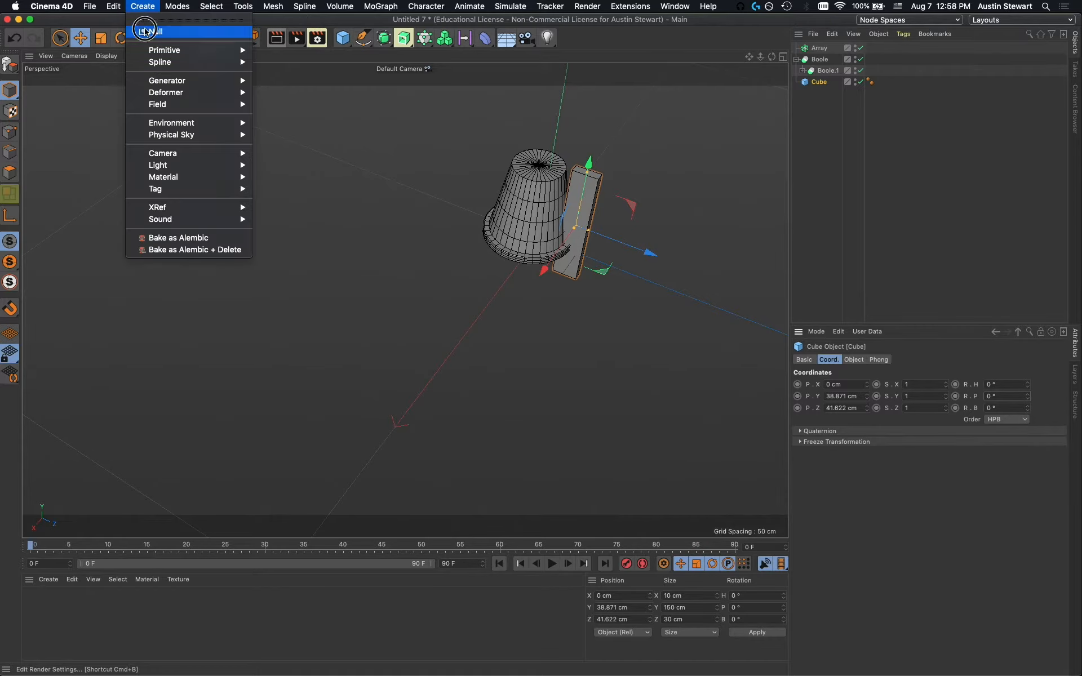
pyautogui.click(145, 31)
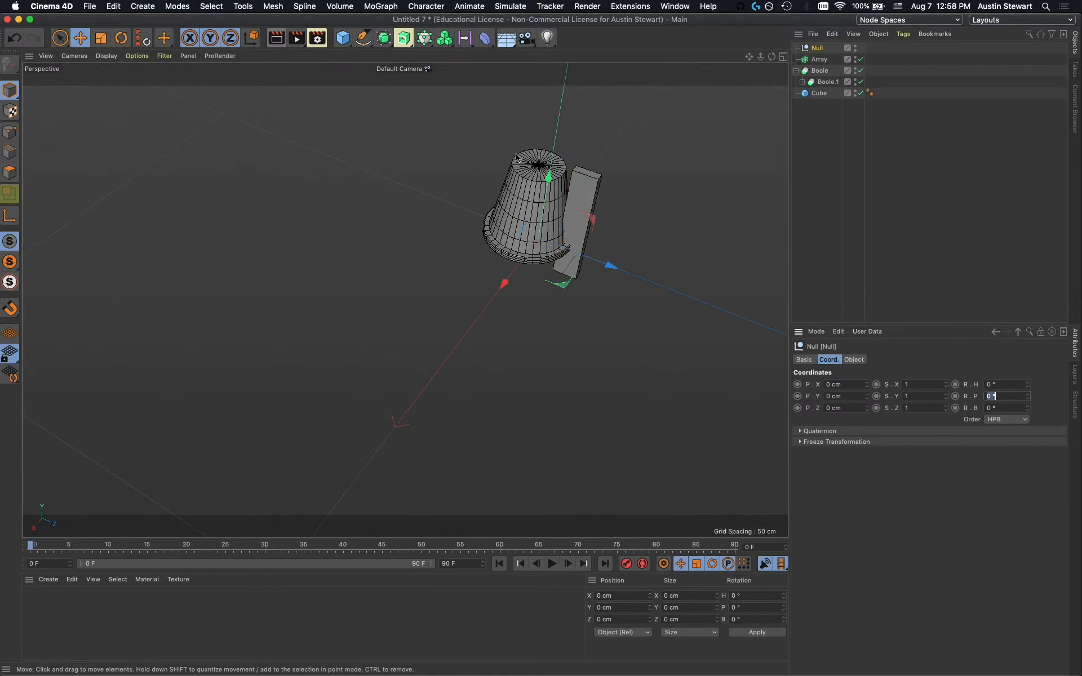
pyautogui.click(818, 93)
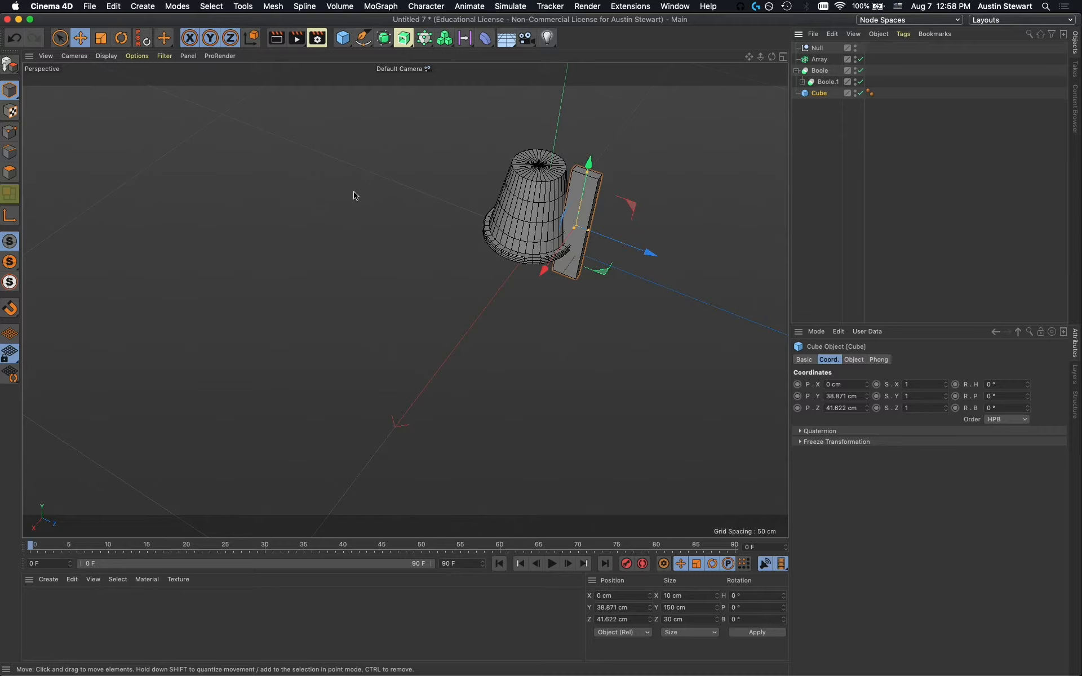
# Reset the Cube's position to the origin and make it a child of the Null.
pyautogui.click(144, 38)
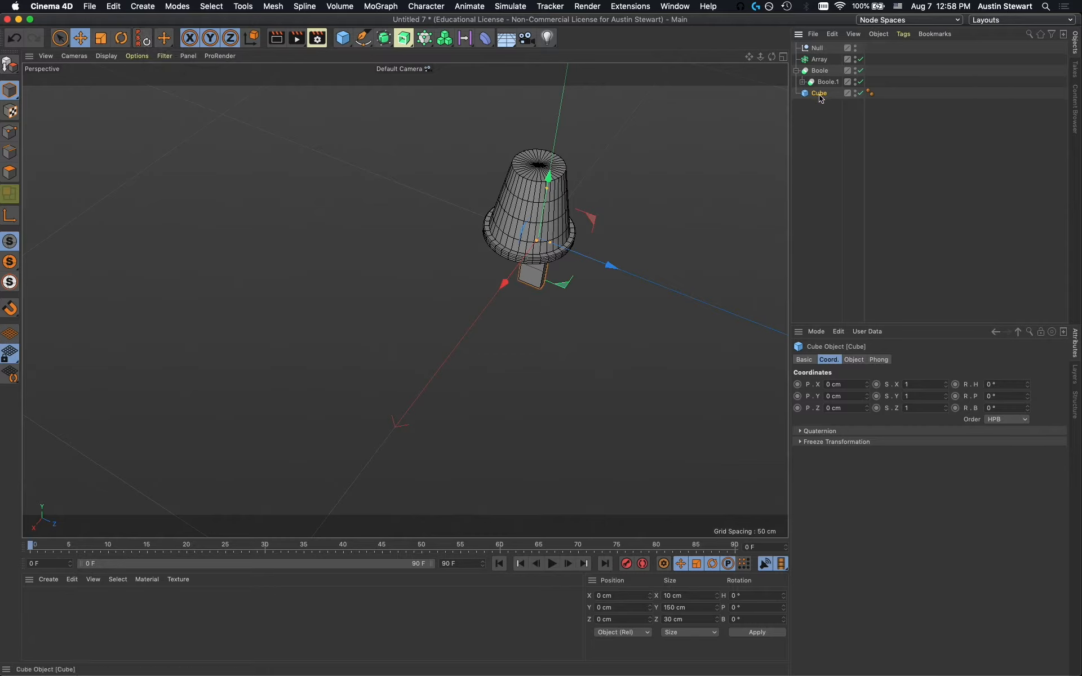
pyautogui.moveTo(819, 95); pyautogui.dragTo(817, 49)
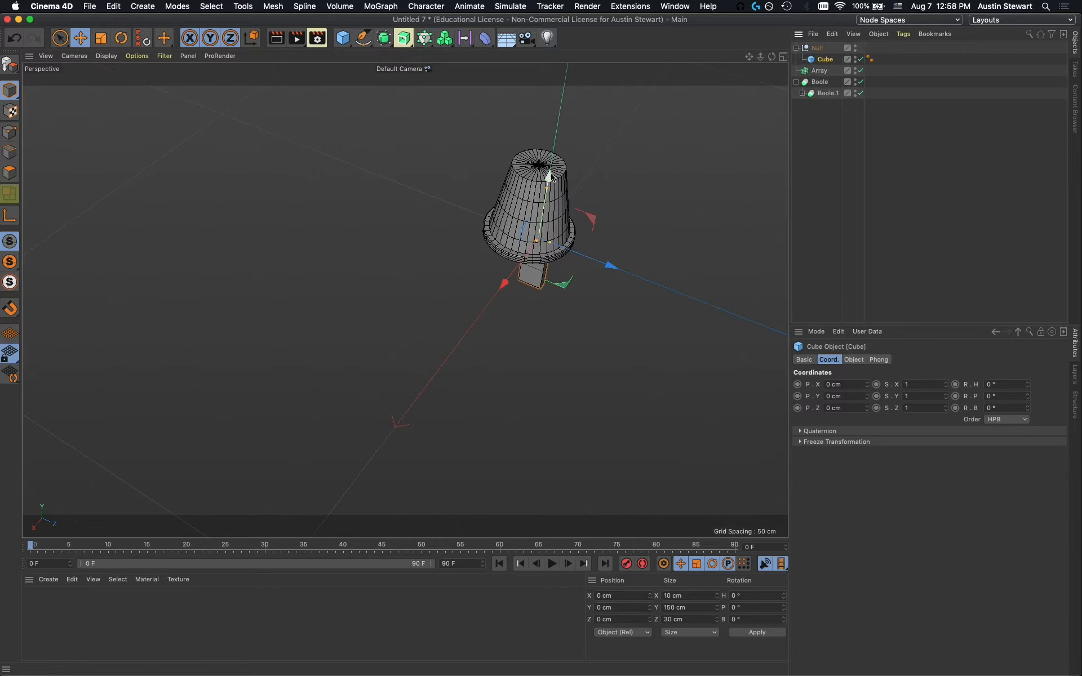
# Raise the Cube to about 41.5 cm in Y within the Null and set its pitch rotation to 10°.
pyautogui.moveTo(550, 179); pyautogui.dragTo(553, 148)
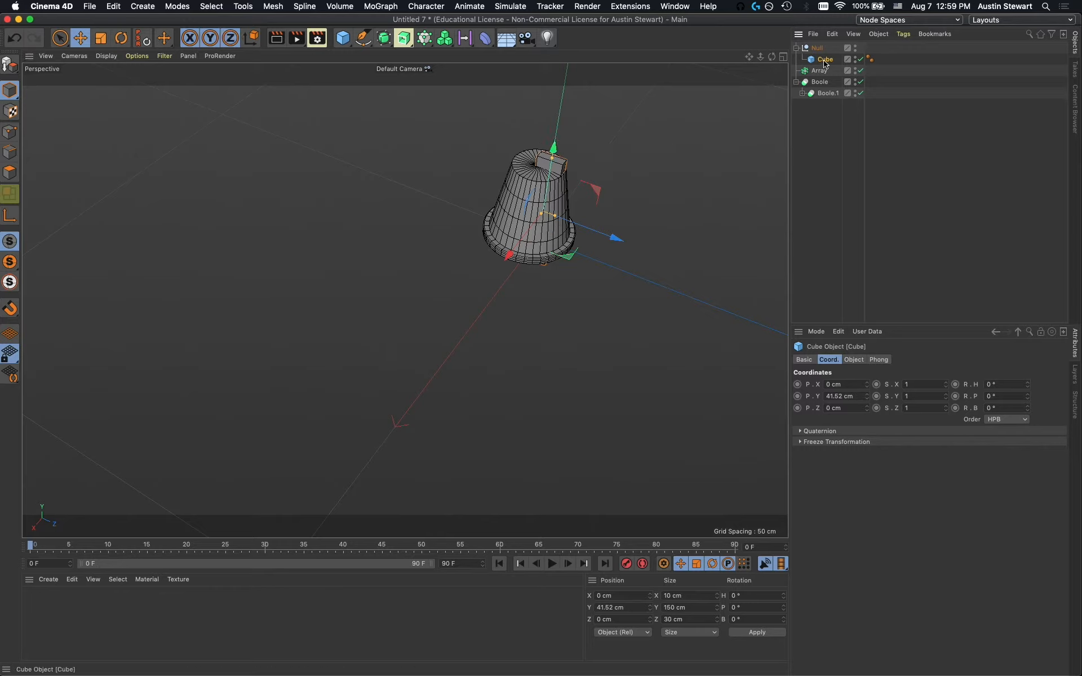
pyautogui.click(1019, 393)
pyautogui.press('Tab')
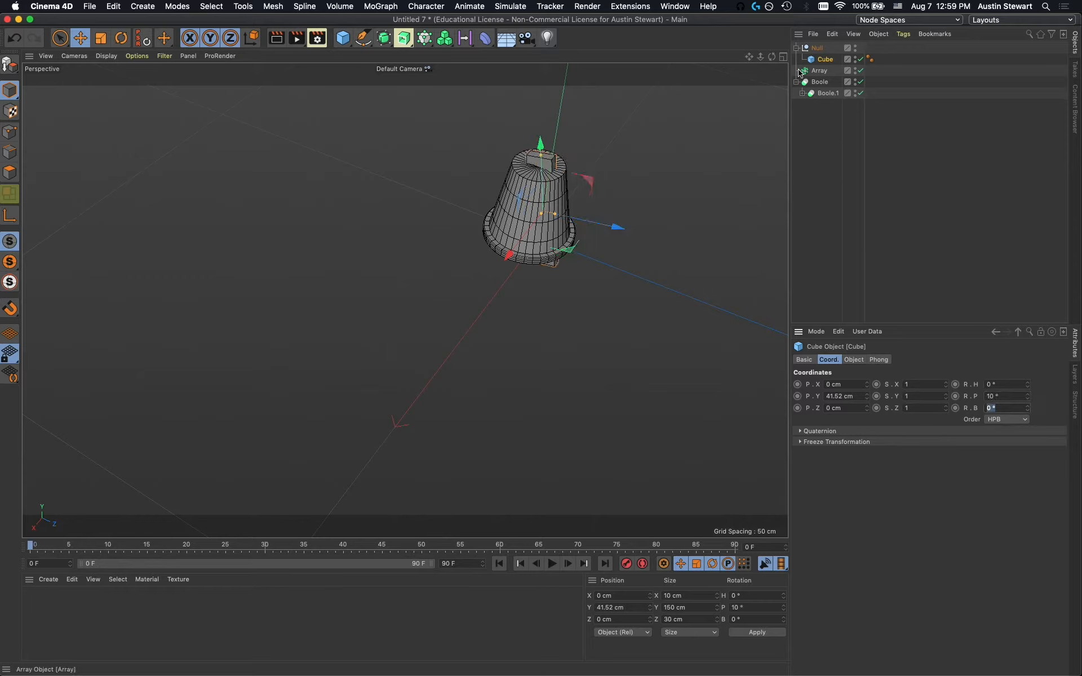
# Make the Null containing the tilted Cube a child of the Array and view the copies around the tower.
pyautogui.click(817, 49)
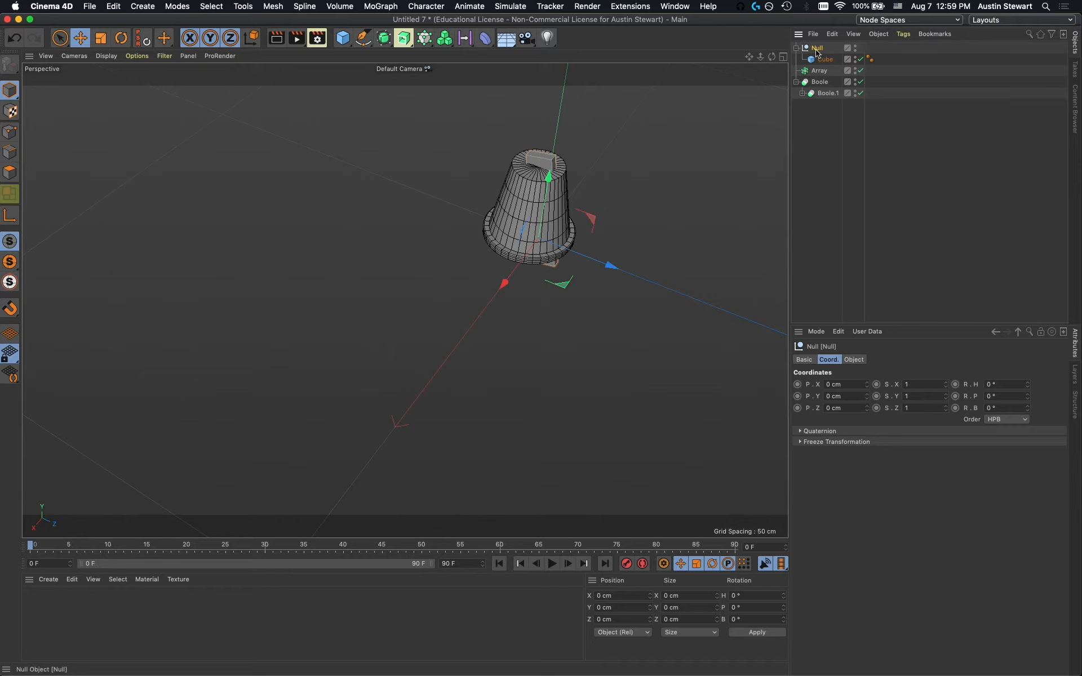
pyautogui.moveTo(817, 51); pyautogui.dragTo(819, 72)
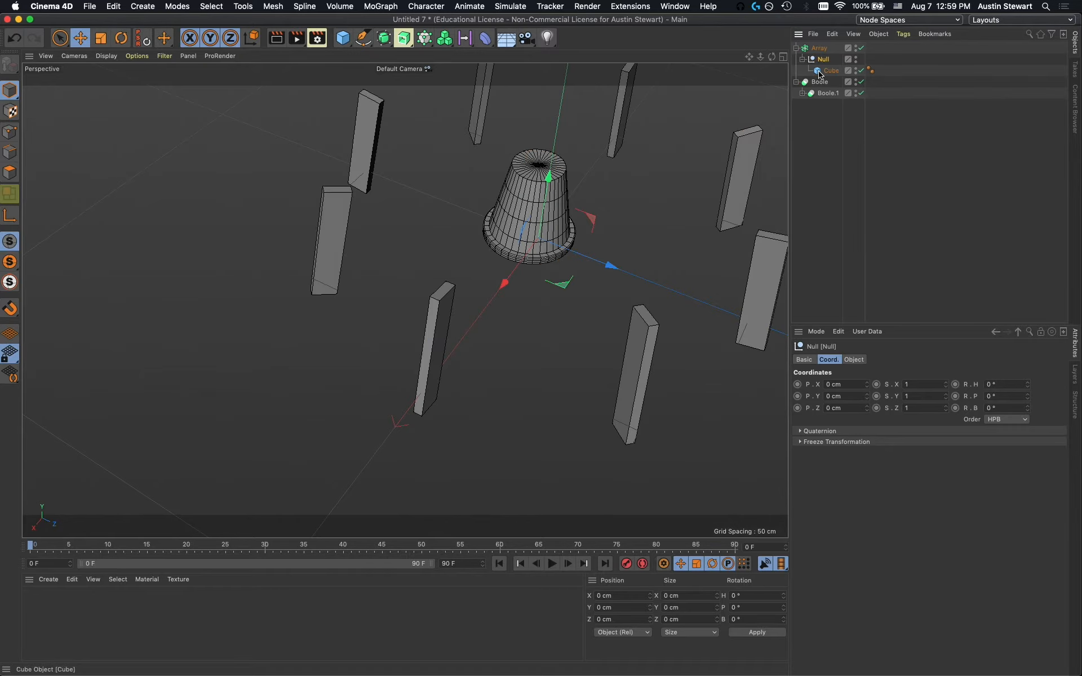
pyautogui.scroll(-2, 692, 332)
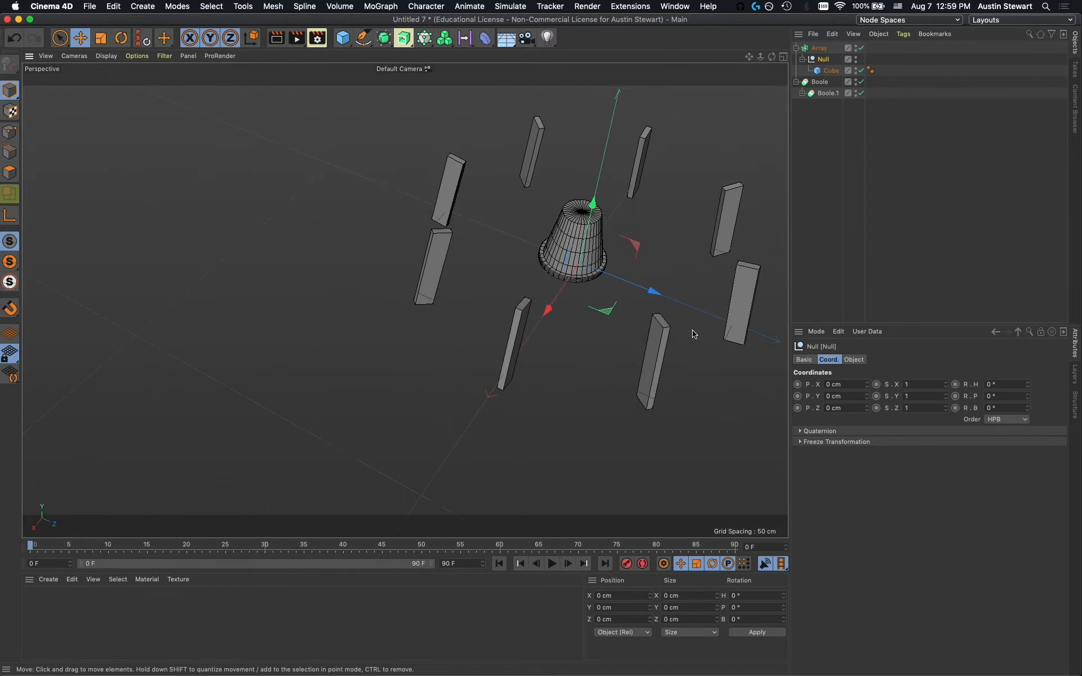
pyautogui.scroll(3, 693, 332)
pyautogui.scroll(-1, 693, 332)
pyautogui.keyDown('alt'); pyautogui.moveTo(637, 316); pyautogui.dragTo(687, 283); pyautogui.keyUp('alt')
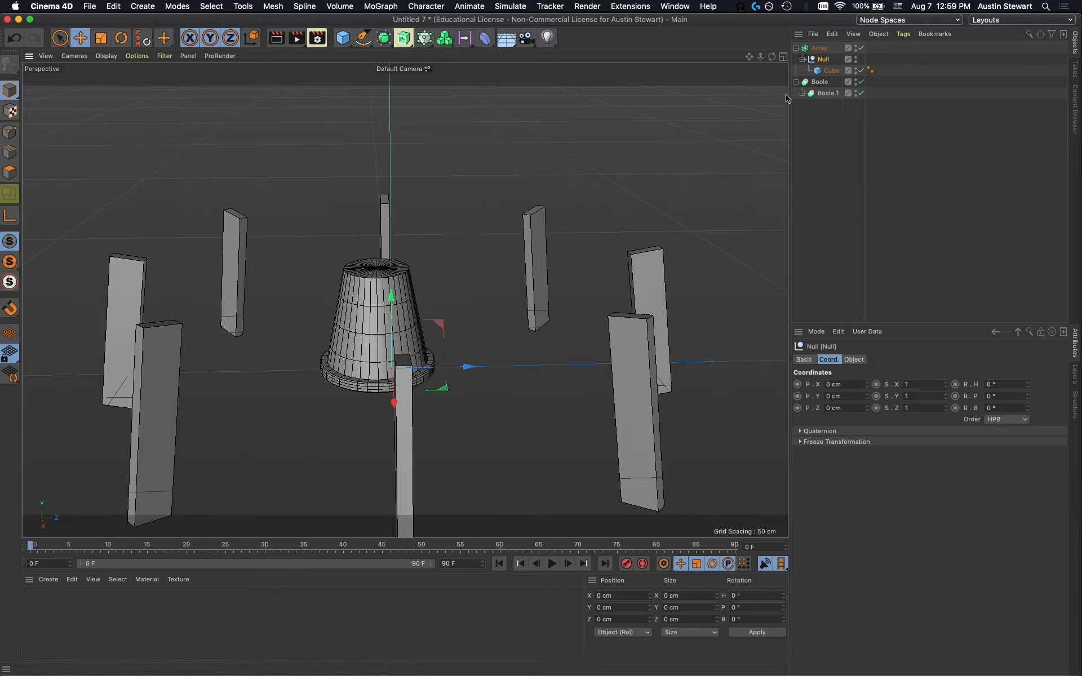
# Reset the position of the nested Boole.1, which holds TowerBase and TowerFoot, to 0 cm on all axes.
pyautogui.click(806, 95)
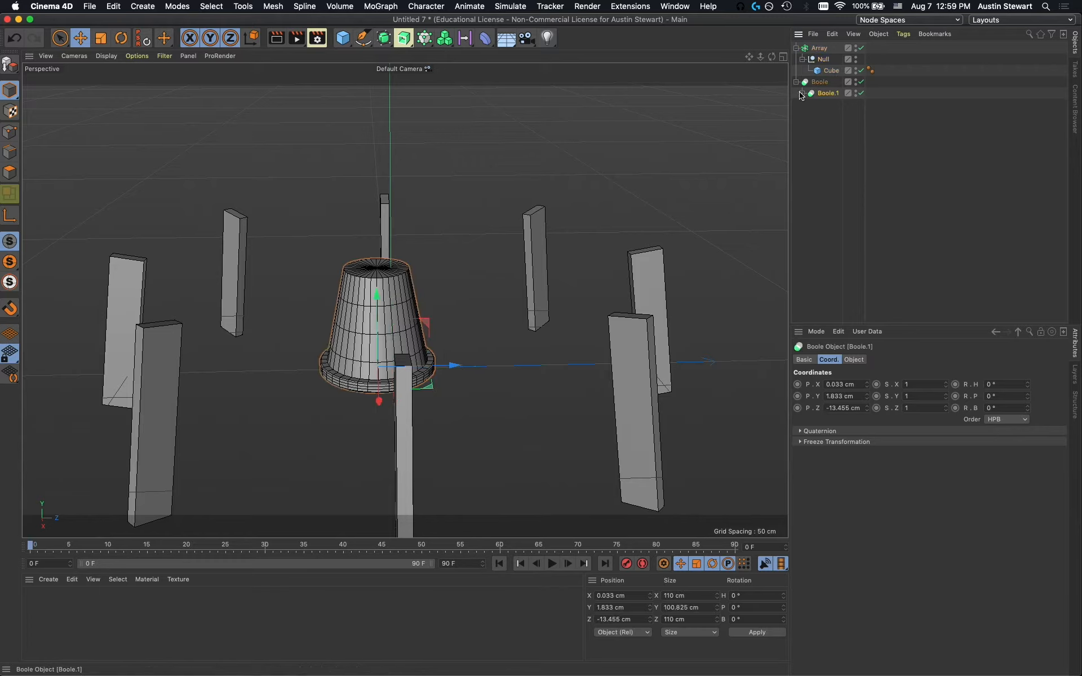
pyautogui.click(801, 94)
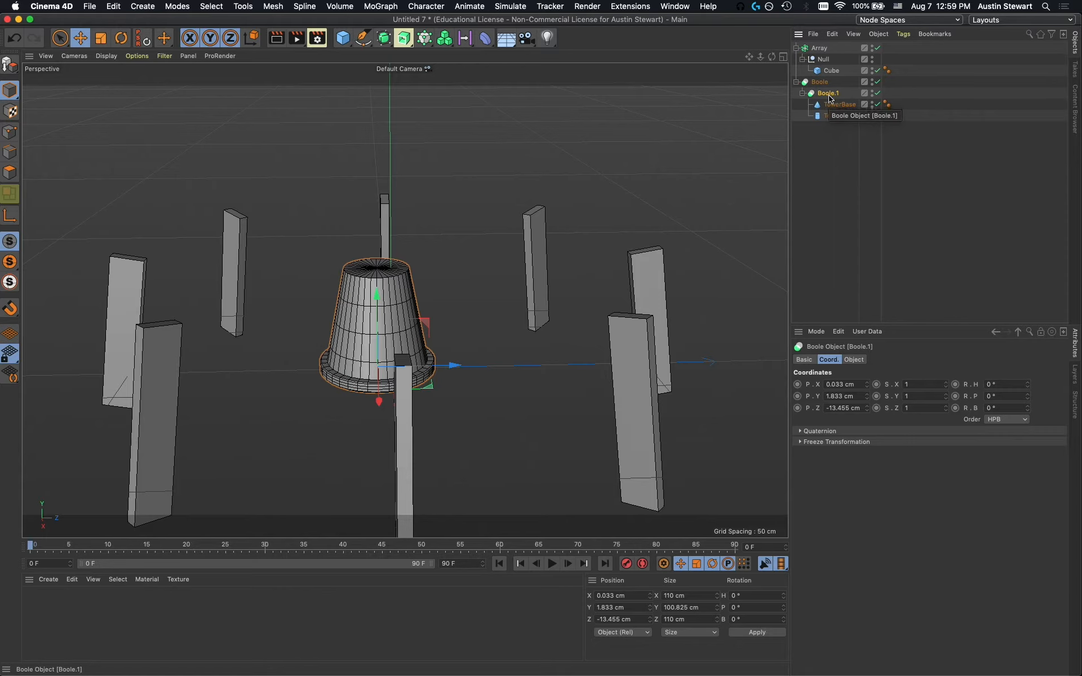
pyautogui.click(818, 83)
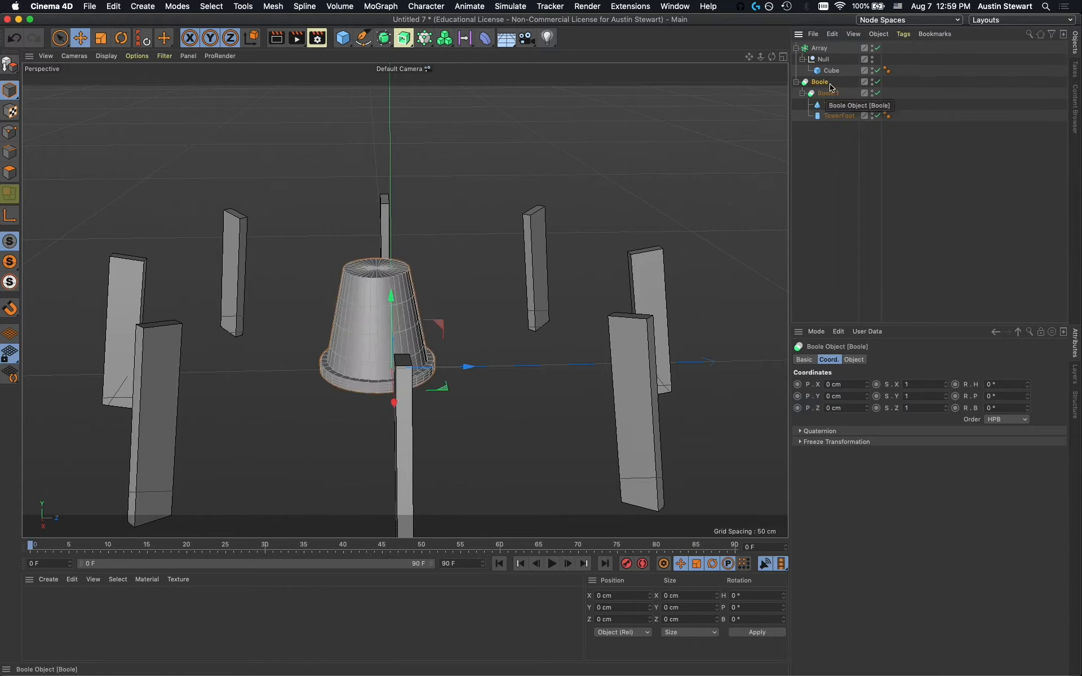
pyautogui.click(827, 95)
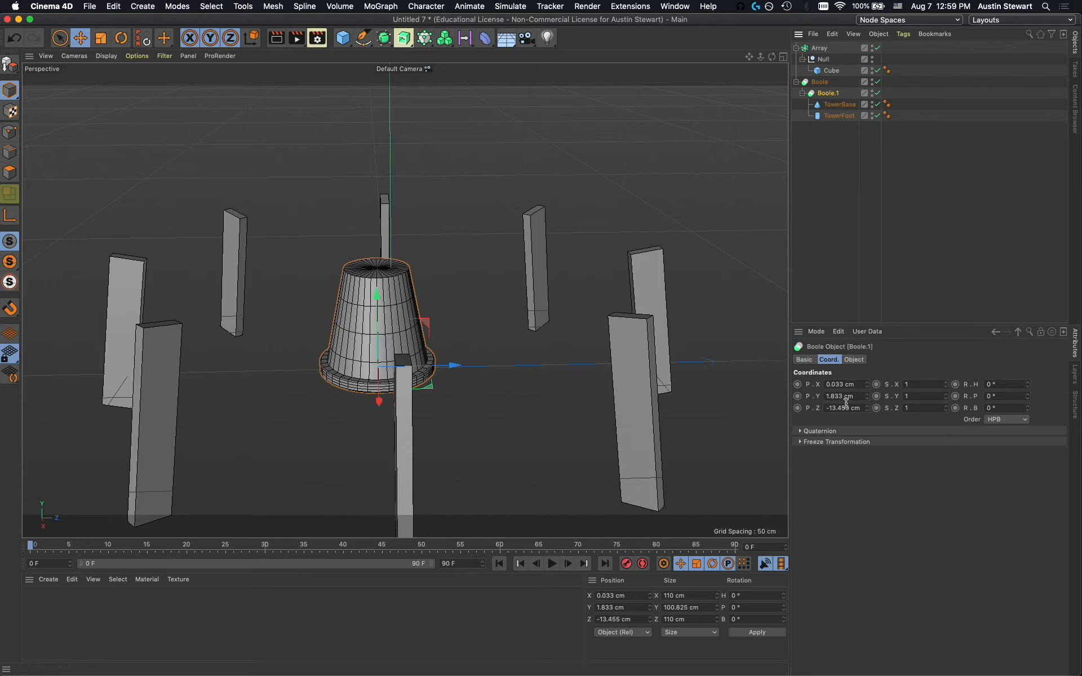
pyautogui.click(143, 39)
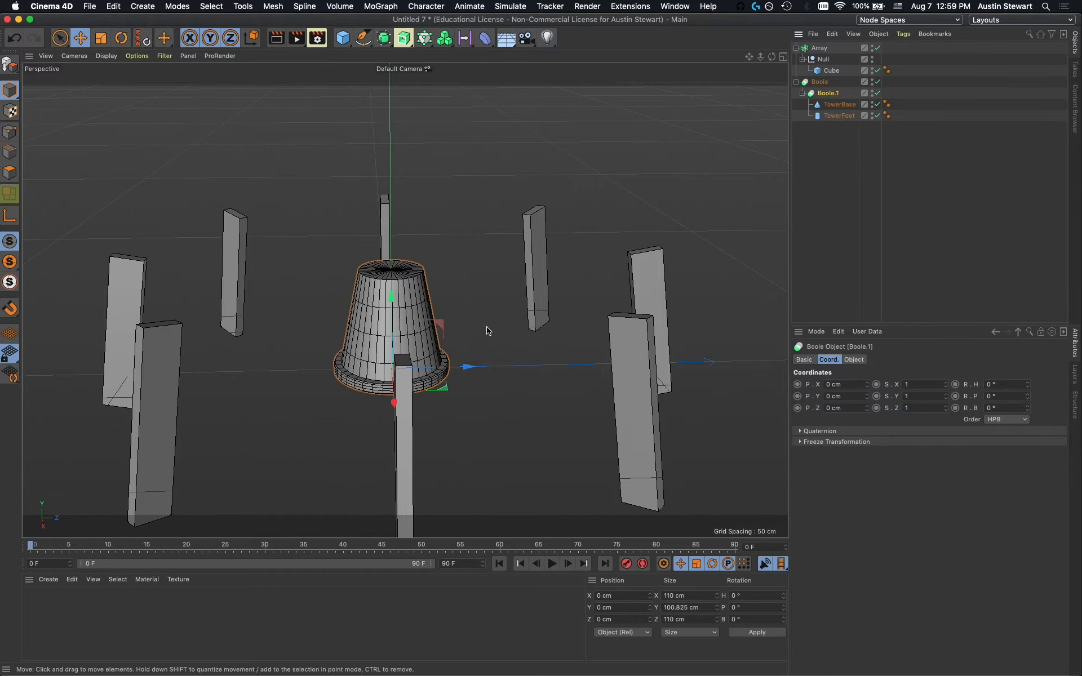
# Collapse the object hierarchies and place the Array inside the Boole, directly below Boole.1, as the subtracting object.
pyautogui.click(796, 82)
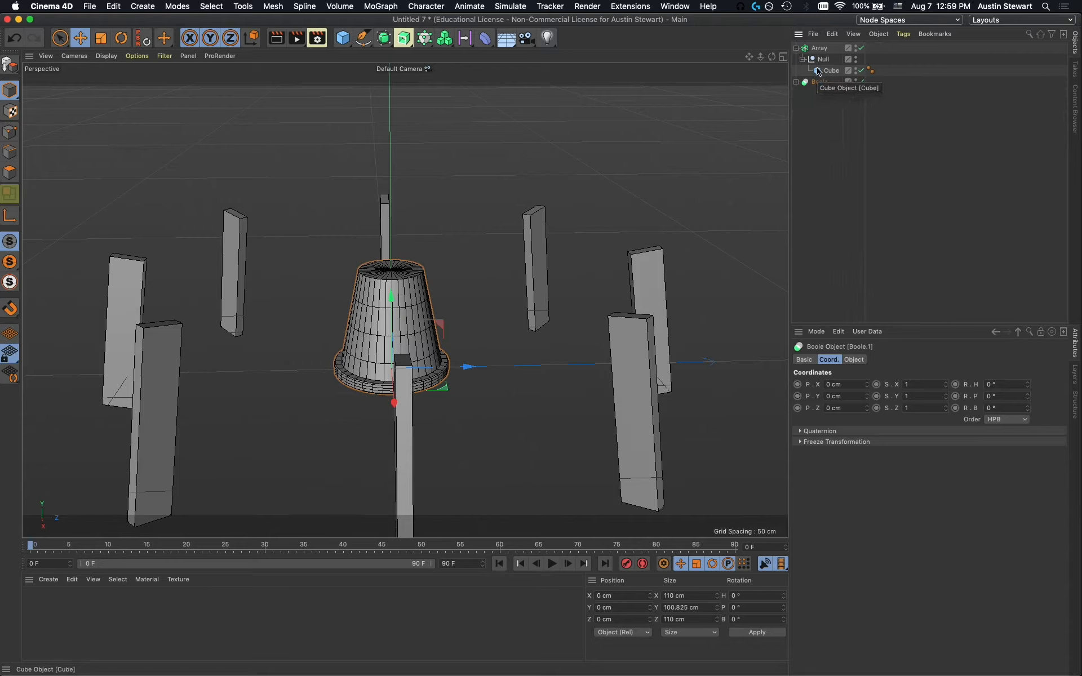
pyautogui.click(796, 48)
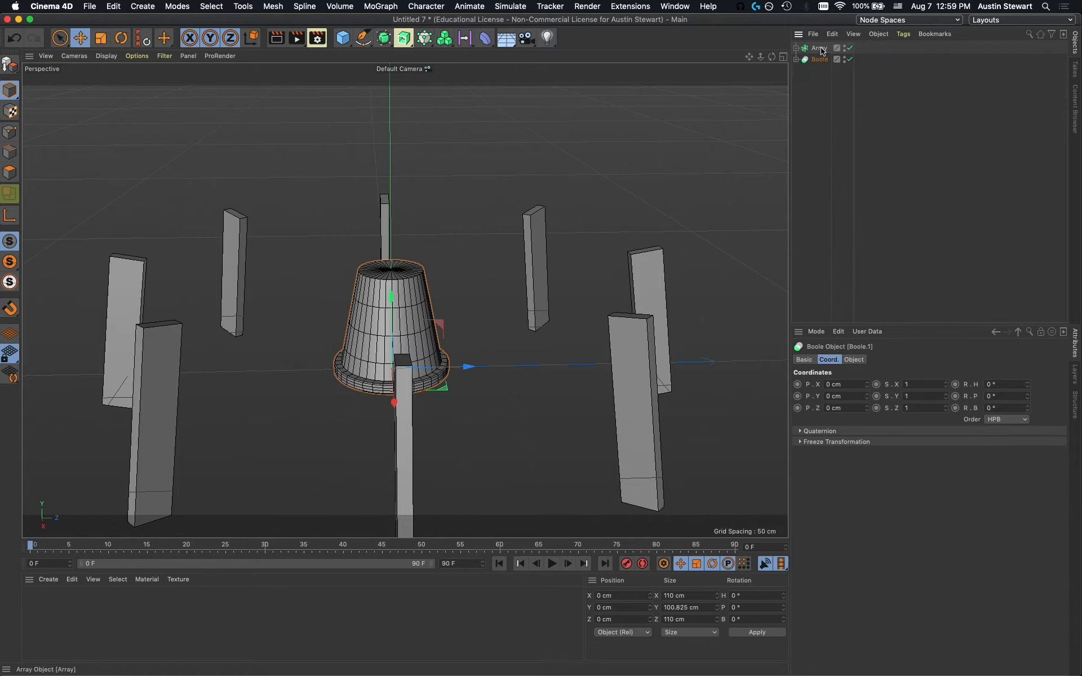
pyautogui.click(796, 59)
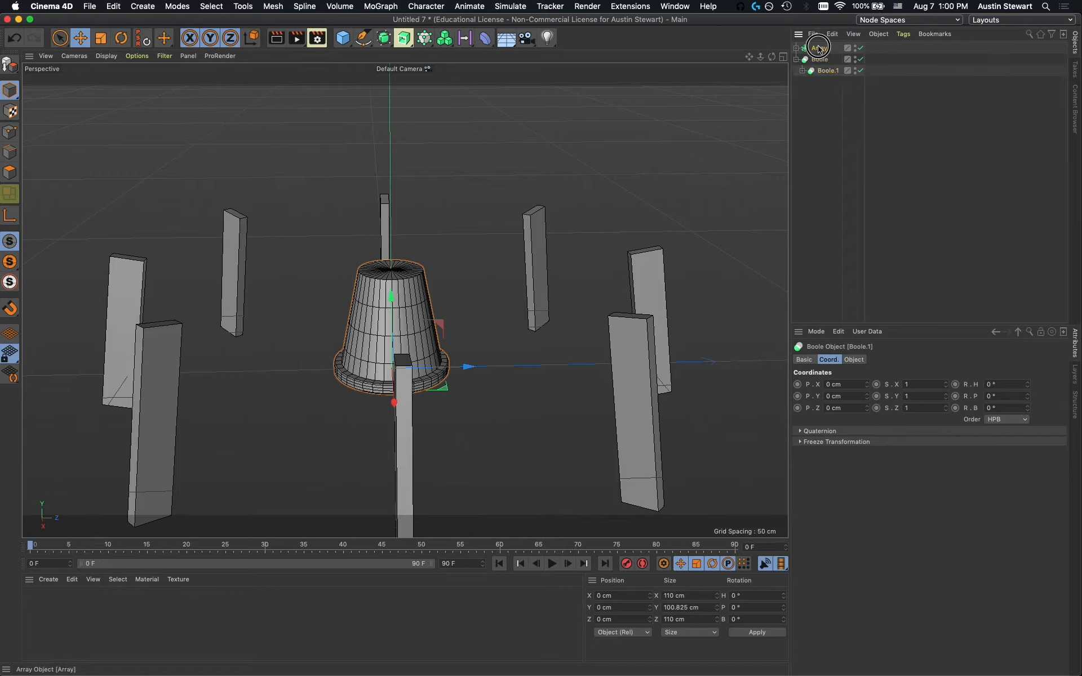
pyautogui.moveTo(816, 49); pyautogui.dragTo(822, 78)
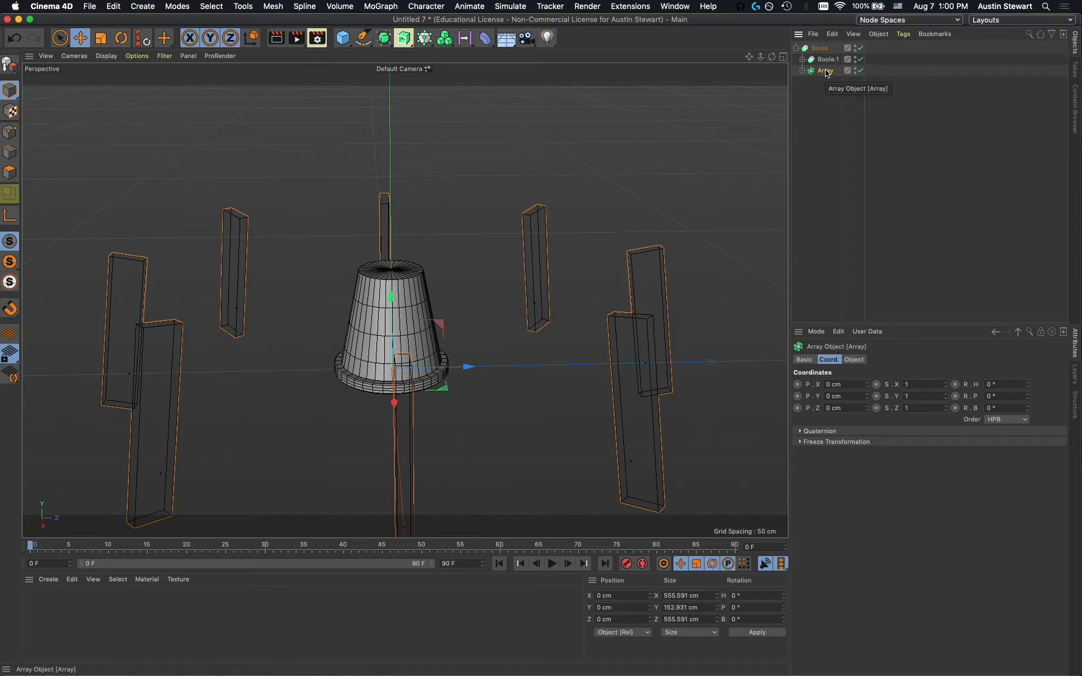
# Reduce the Array's radius to 53 cm so its copies cut into the tower, and inspect the grooves.
pyautogui.click(860, 360)
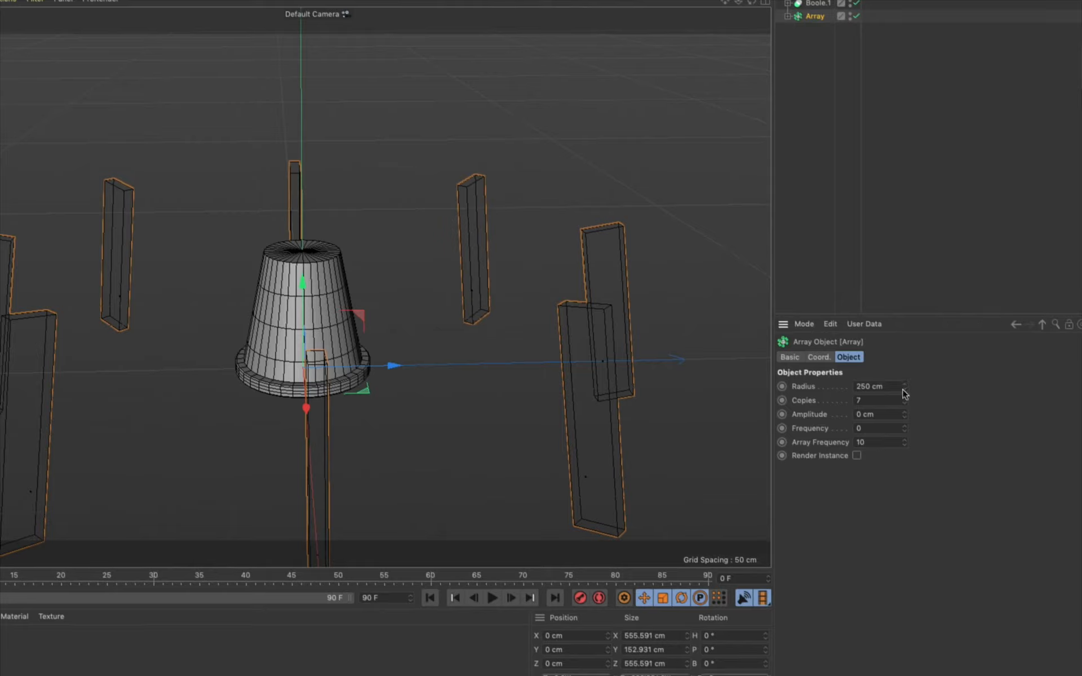
pyautogui.moveTo(904, 386); pyautogui.dragTo(904, 446)
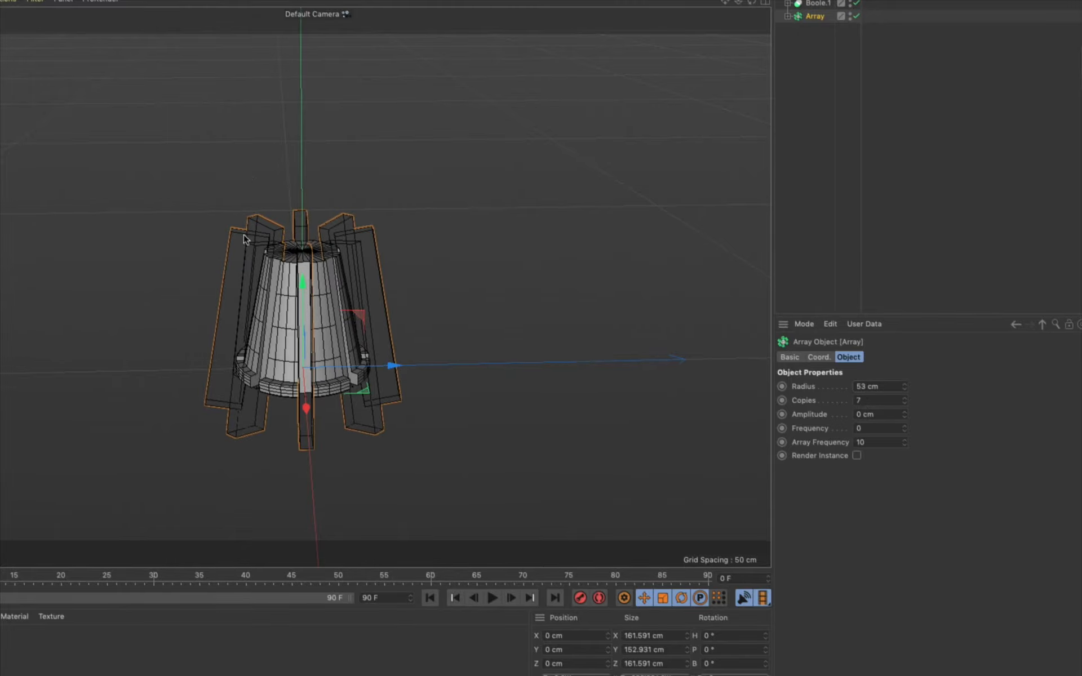
pyautogui.keyDown('alt'); pyautogui.moveTo(243, 235); pyautogui.dragTo(238, 317); pyautogui.keyUp('alt')
pyautogui.scroll(6, 278, 154)
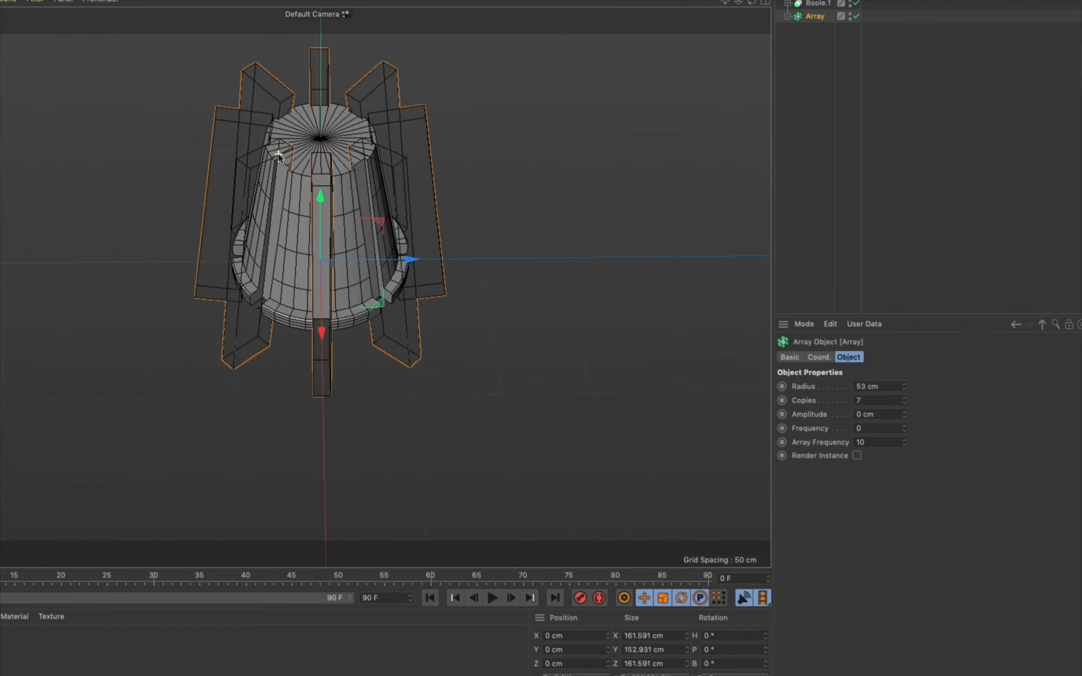
pyautogui.scroll(-3, 278, 155)
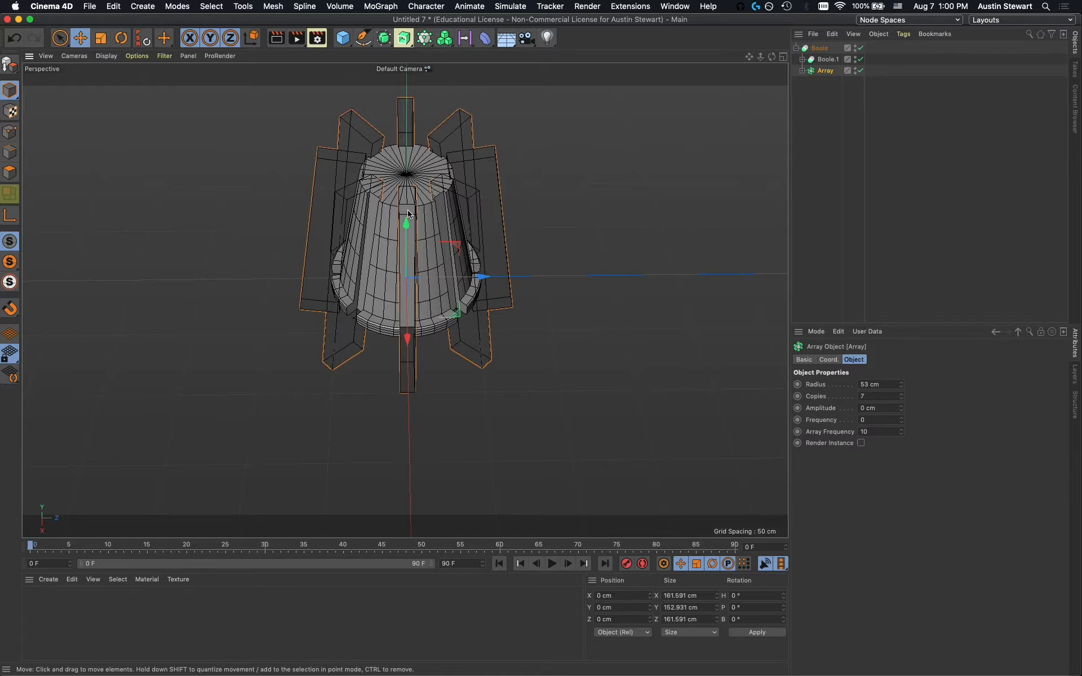
pyautogui.scroll(2, 407, 212)
pyautogui.moveTo(405, 217)
pyautogui.keyDown('alt'); pyautogui.mouseDown()
pyautogui.moveTo(446, 237)
pyautogui.moveTo(337, 198)
pyautogui.moveTo(394, 228)
pyautogui.mouseUp(); pyautogui.keyUp('alt')
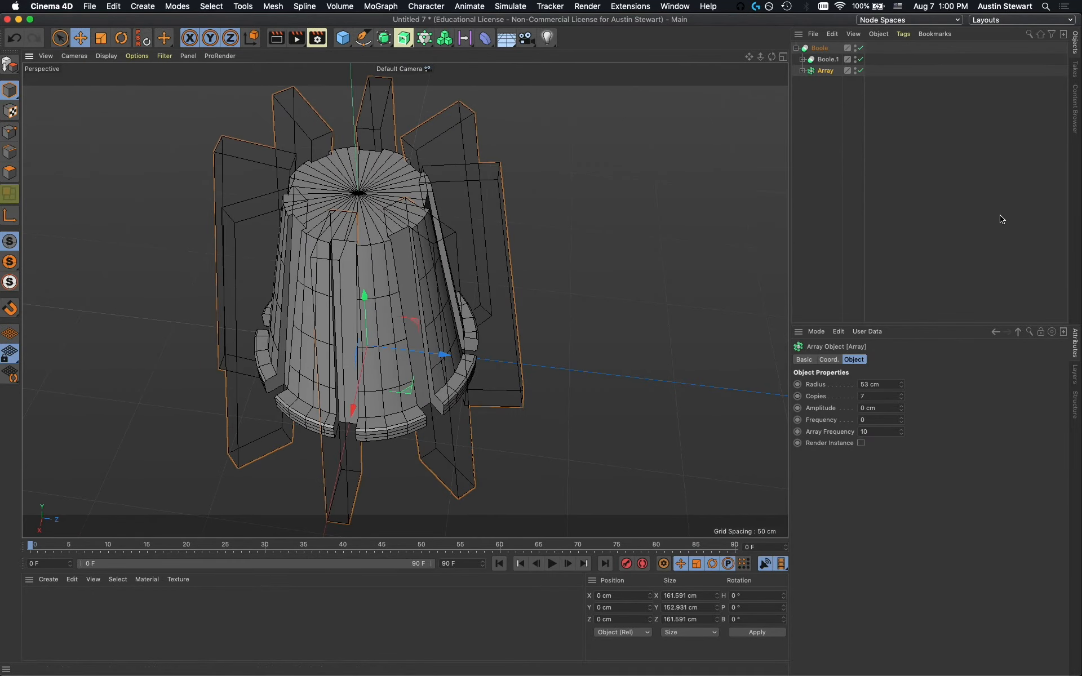
# Rename the top-level Boole as TowerBase and deselect it to view the grooved tower.
pyautogui.click(823, 50)
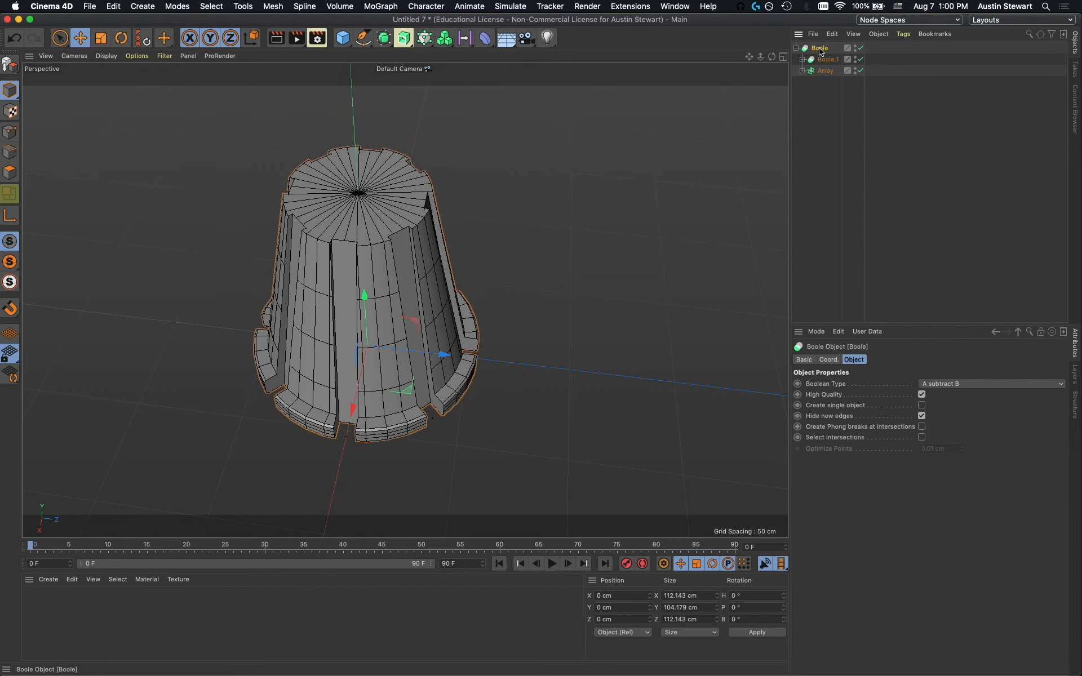
pyautogui.doubleClick(820, 48)
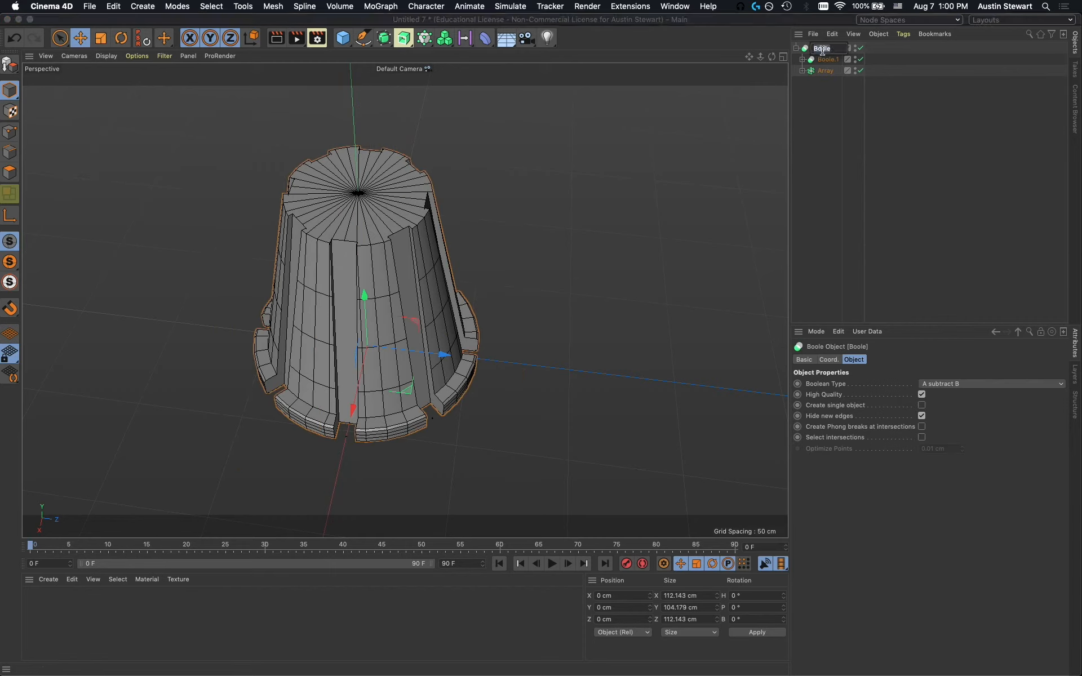
pyautogui.write('T')
pyautogui.click(828, 124)
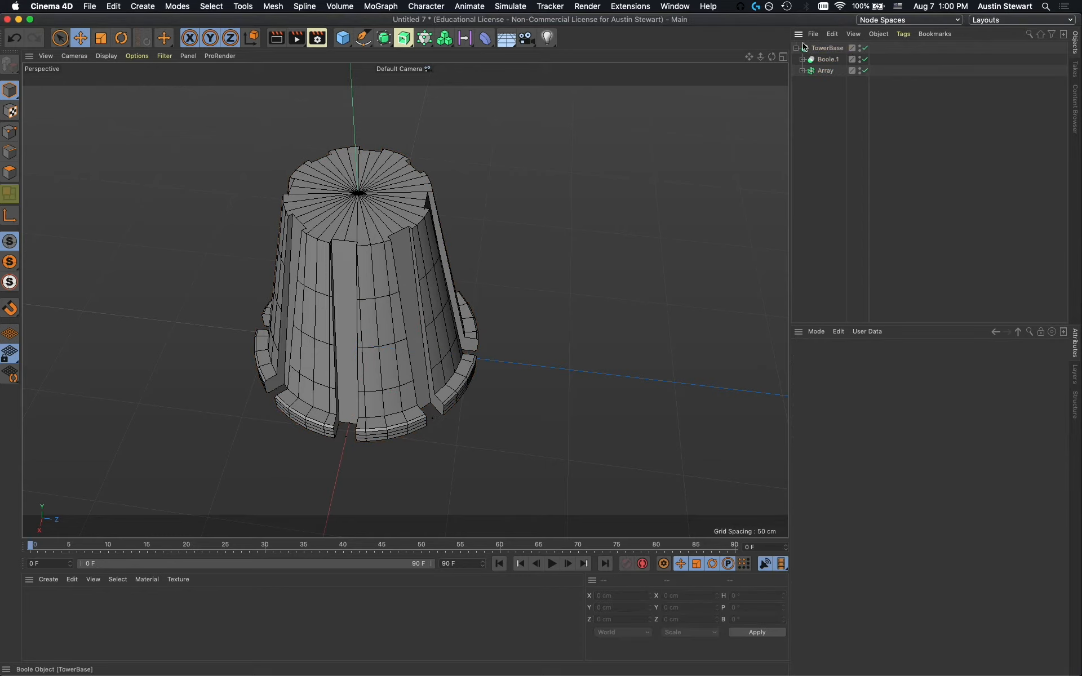
# Copy the collapsed TowerBase Boole, switch to the Tower.c4d project and paste it there.
pyautogui.click(795, 48)
pyautogui.click(819, 50)
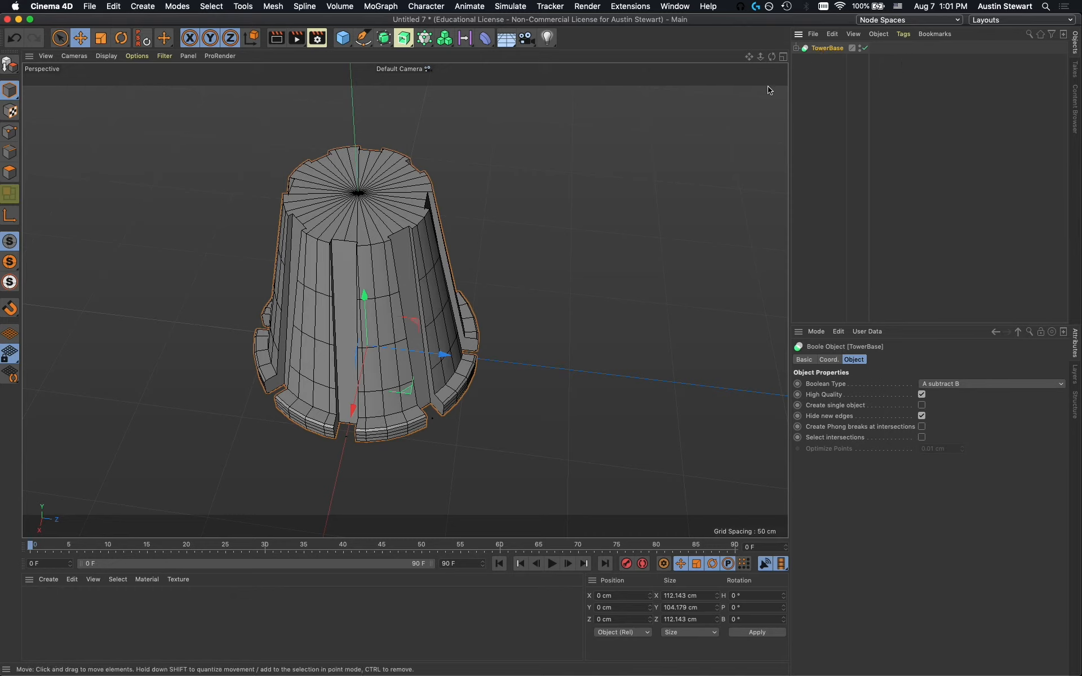
pyautogui.press('v')
pyautogui.moveTo(759, 115)
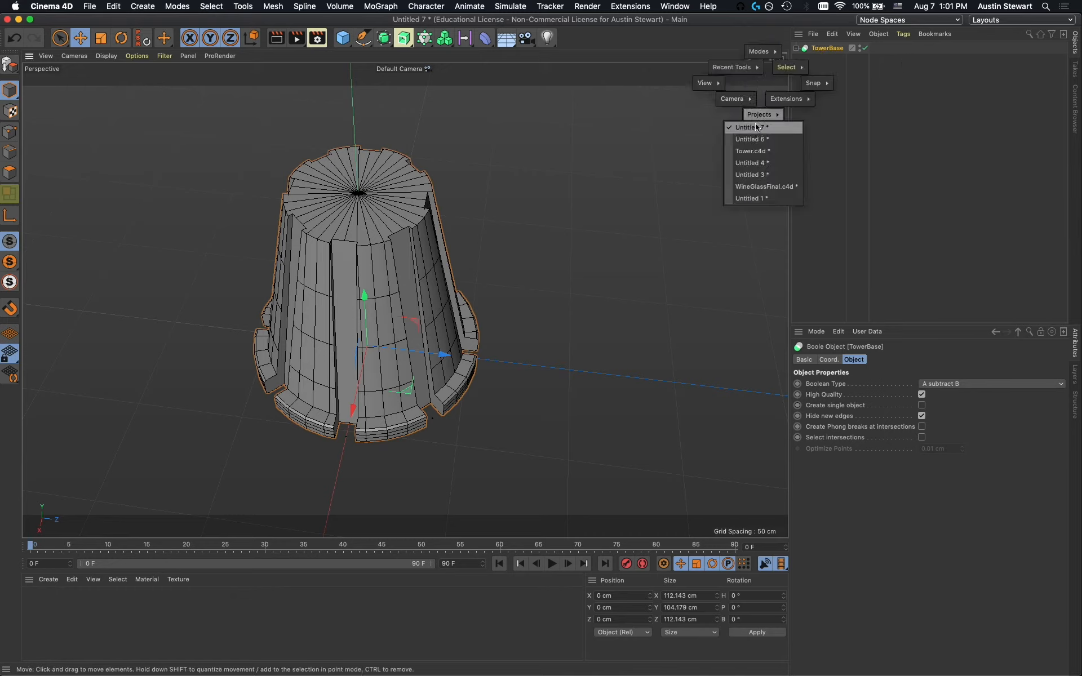
pyautogui.click(765, 151)
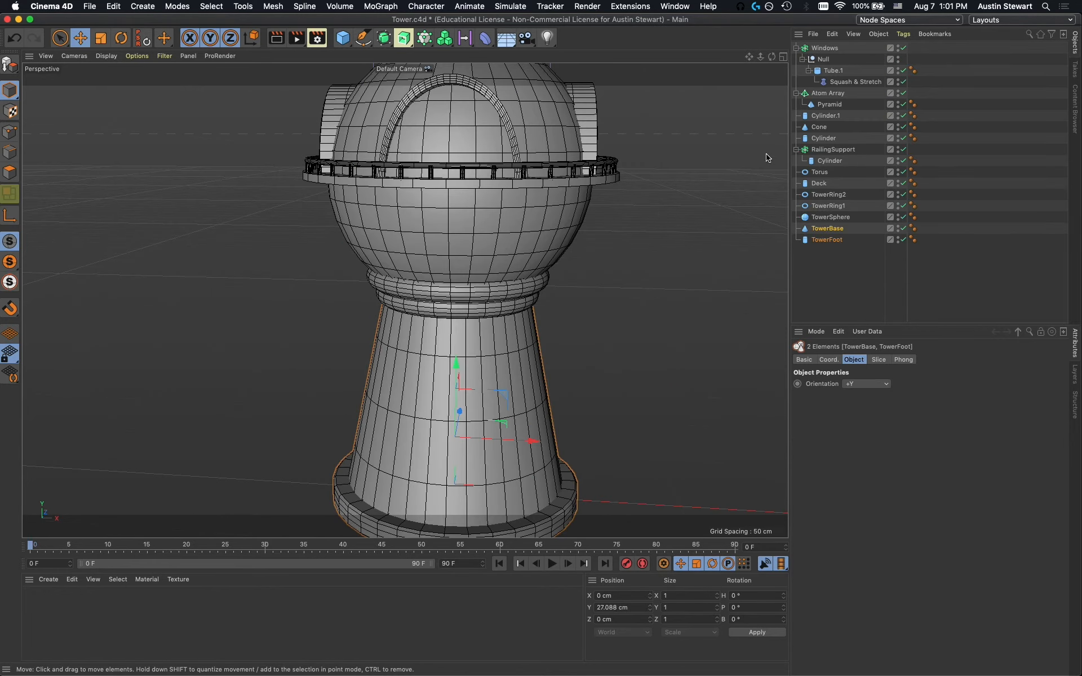
pyautogui.press('super+v')
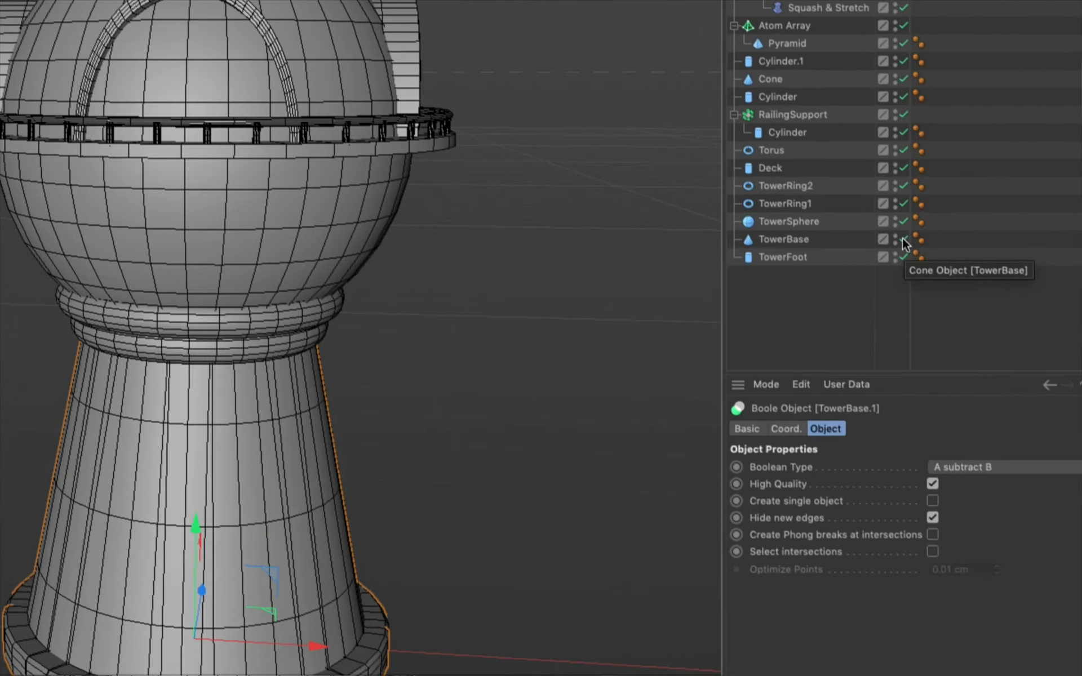
# Disable the original TowerBase cone and TowerFoot cylinder so that only the grooved Boole version is shown.
pyautogui.click(903, 239)
pyautogui.click(904, 255)
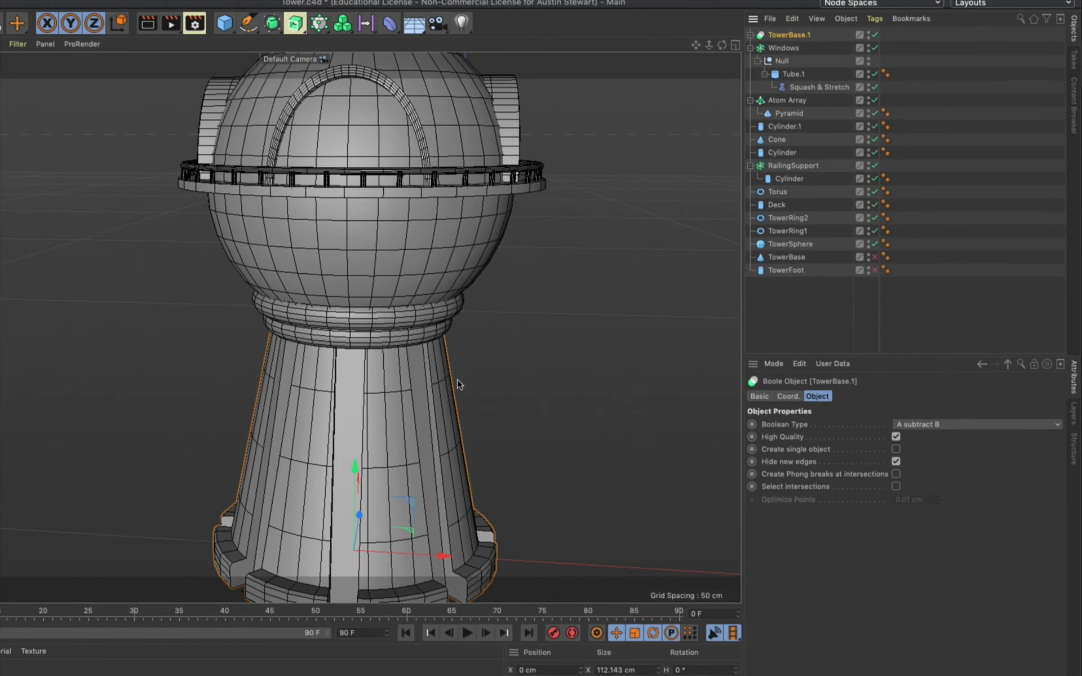
pyautogui.scroll(-5, 458, 384)
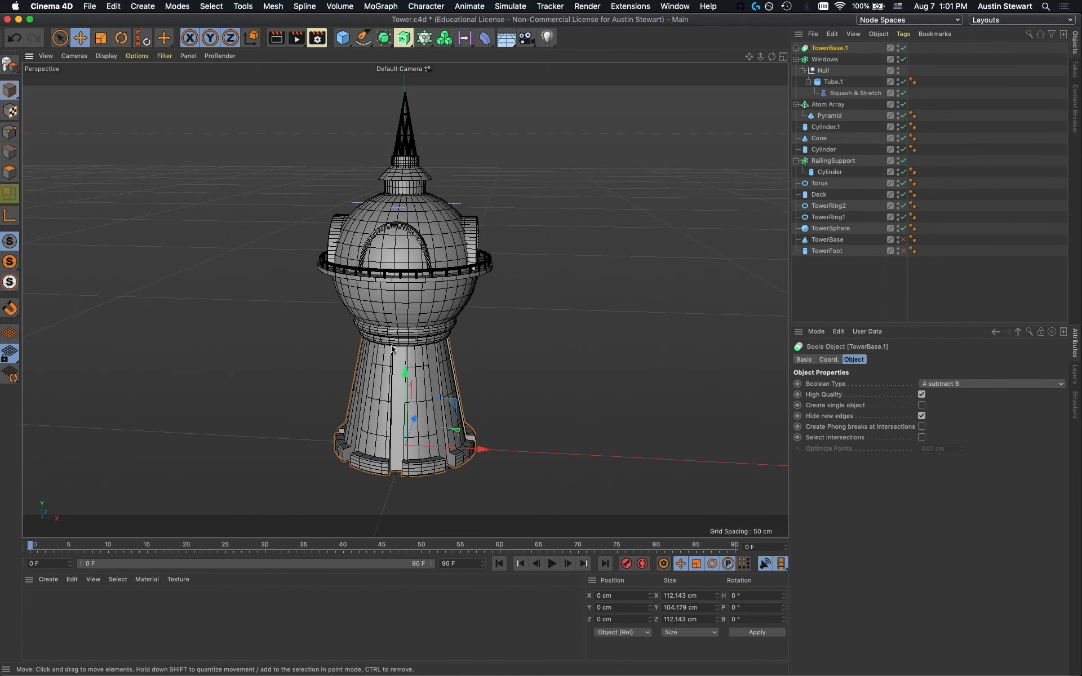
pyautogui.keyDown('alt'); pyautogui.moveTo(391, 350); pyautogui.dragTo(293, 370); pyautogui.keyUp('alt')
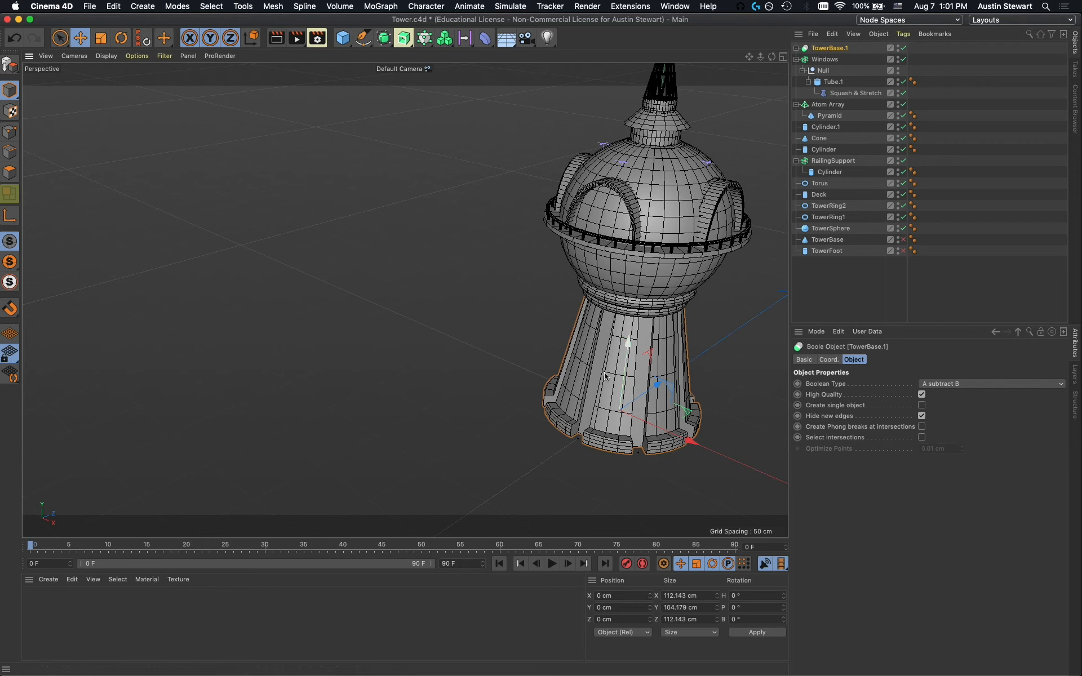
# Examine the tower reference image in Safari, then return to Cinema 4D and inspect the assembled tower from several angles.
pyautogui.press('super+Tab')
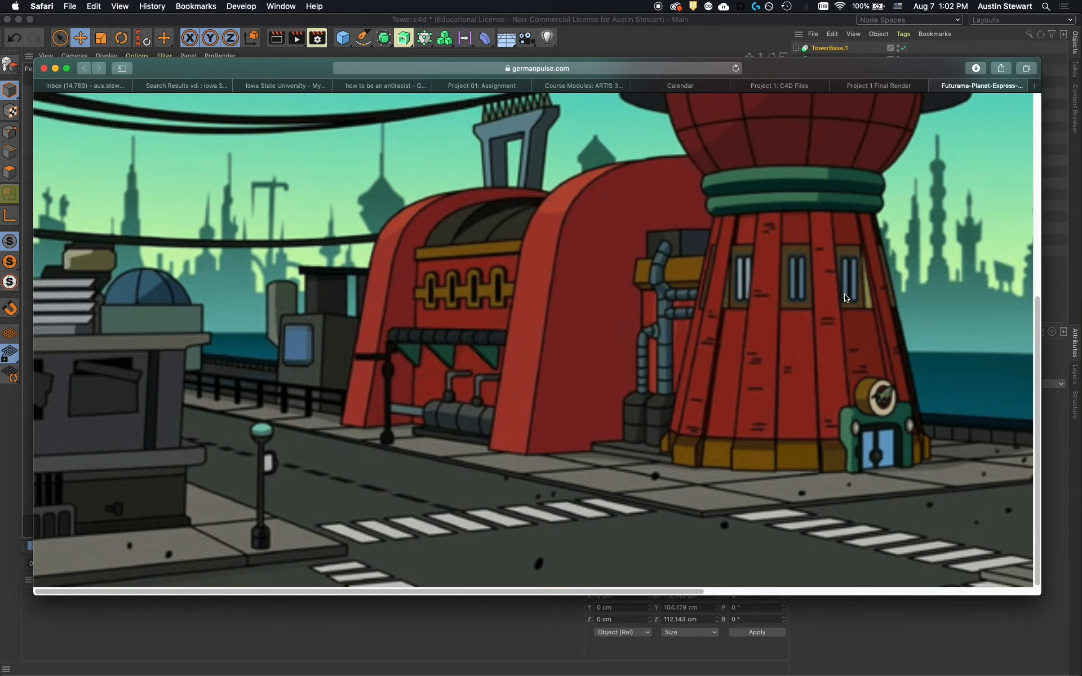
pyautogui.scroll(5, 844, 297)
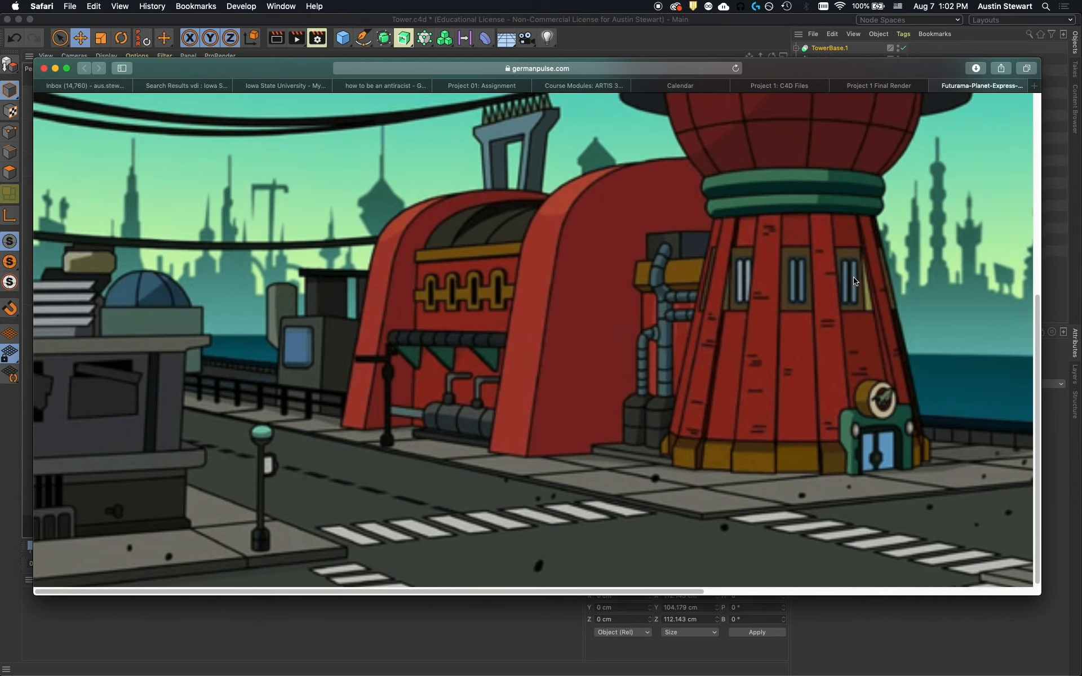
pyautogui.scroll(-1, 855, 281)
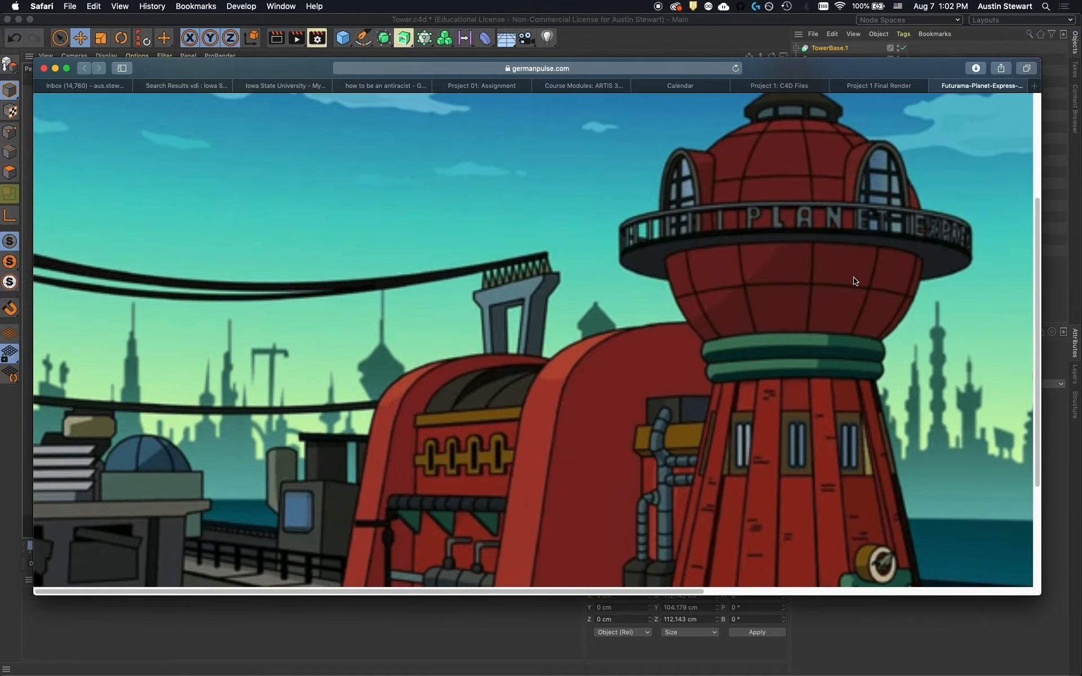
pyautogui.scroll(5, 669, 443)
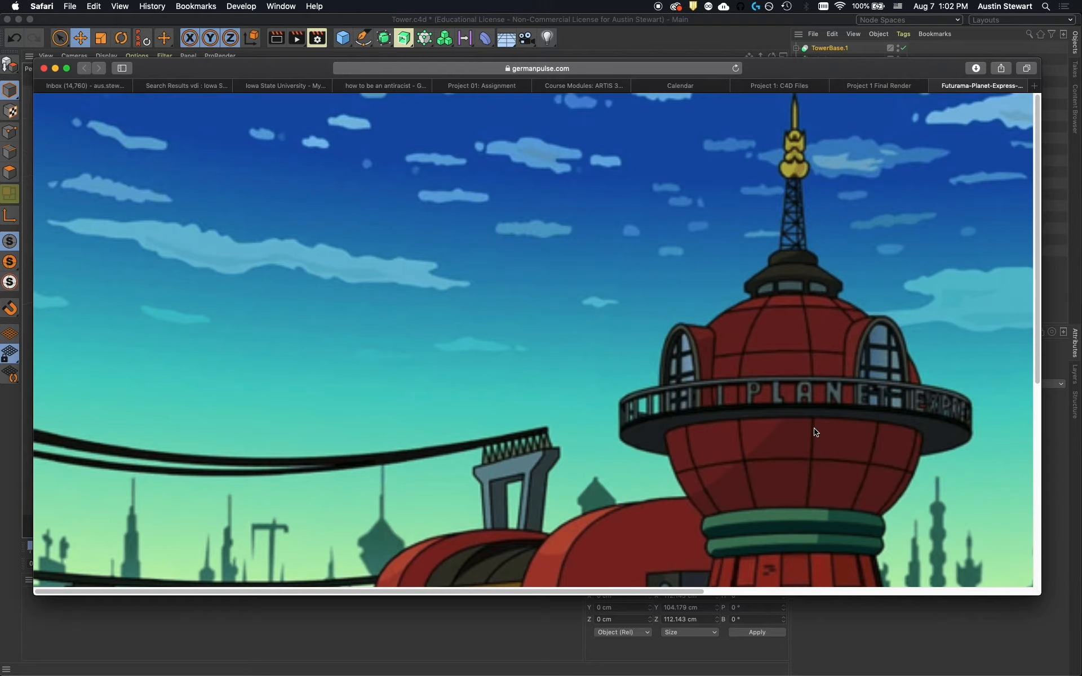
pyautogui.press('super+Tab')
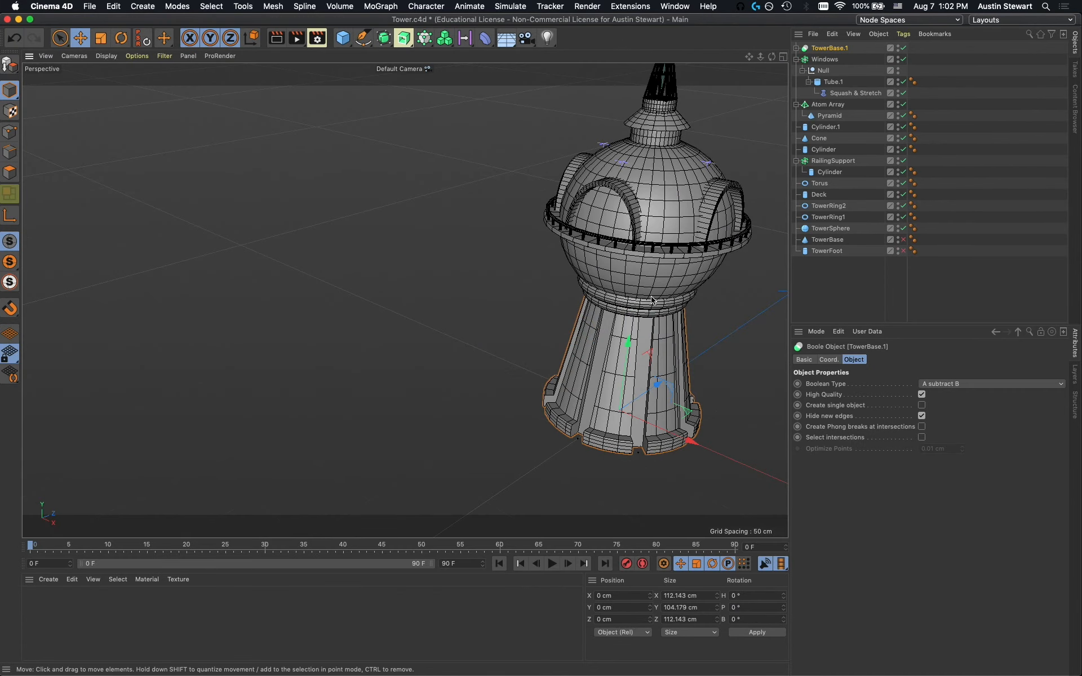
pyautogui.keyDown('alt'); pyautogui.moveTo(654, 285); pyautogui.dragTo(513, 347, button='middle'); pyautogui.keyUp('alt')
pyautogui.scroll(2, 553, 342)
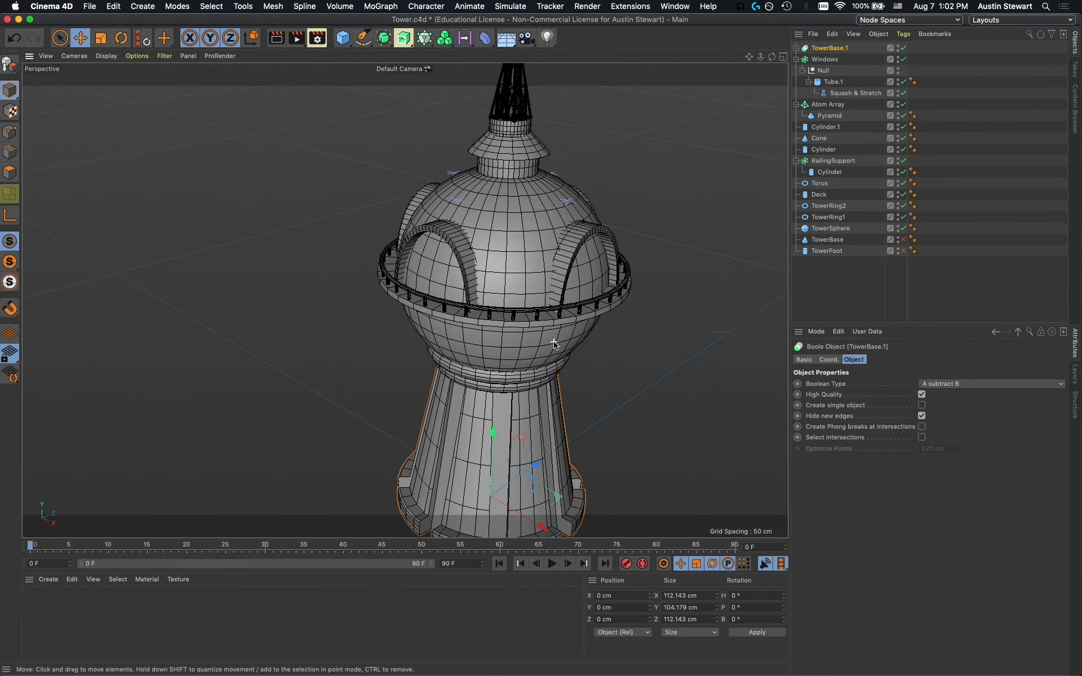
pyautogui.scroll(3, 553, 341)
pyautogui.scroll(-2, 514, 338)
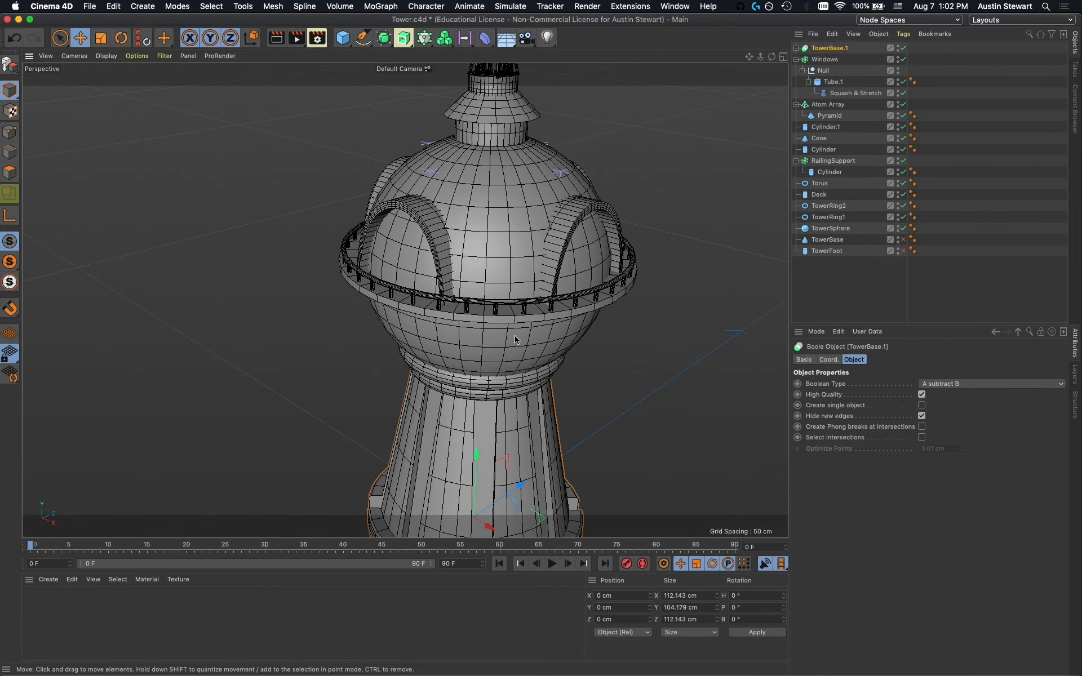
pyautogui.keyDown('alt'); pyautogui.moveTo(490, 342); pyautogui.dragTo(482, 367); pyautogui.keyUp('alt')
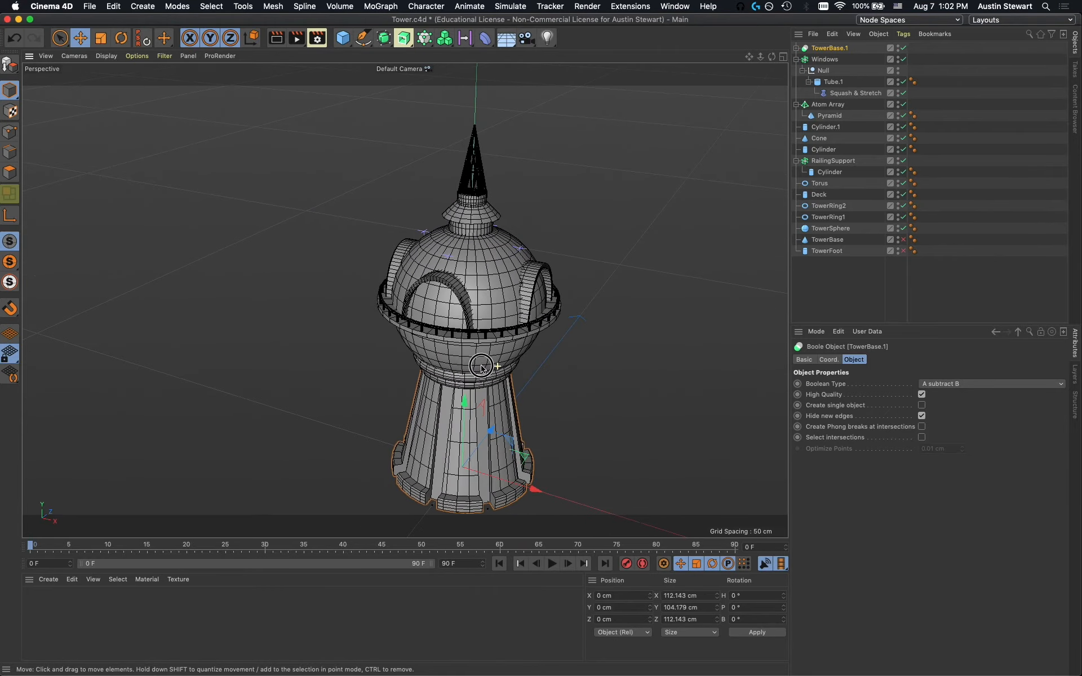